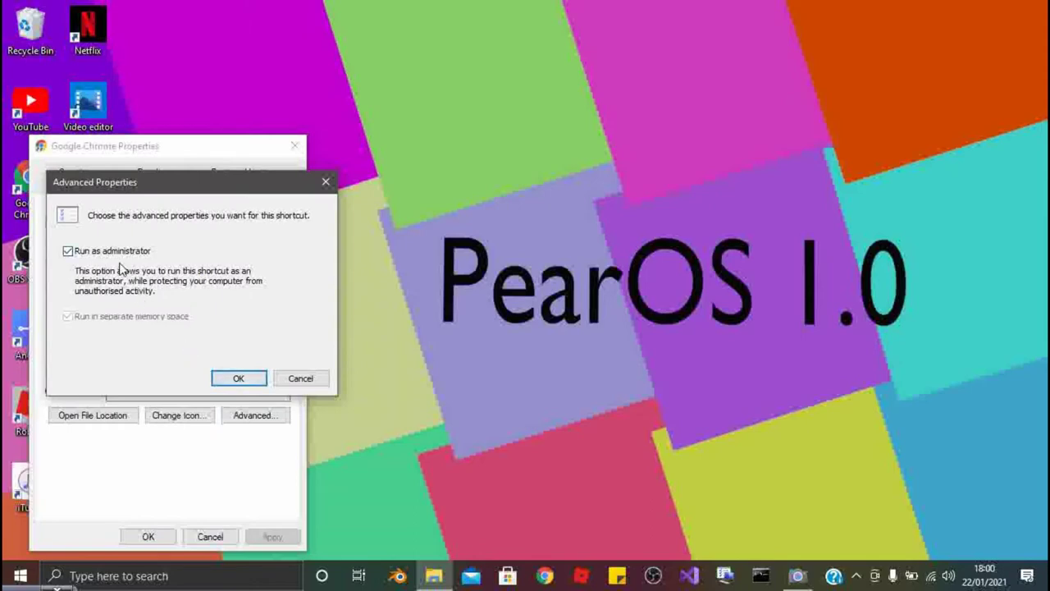
Apply the Run as administrator setting to the Google Chrome shortcut, granting administrator permission, and close its properties.
click(226, 375)
click(271, 538)
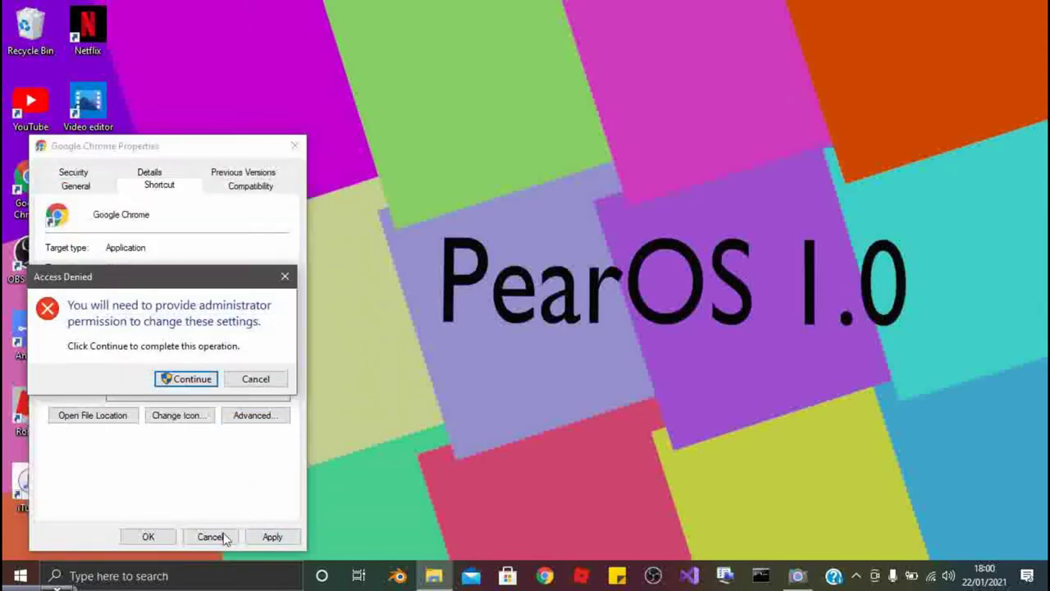
click(187, 378)
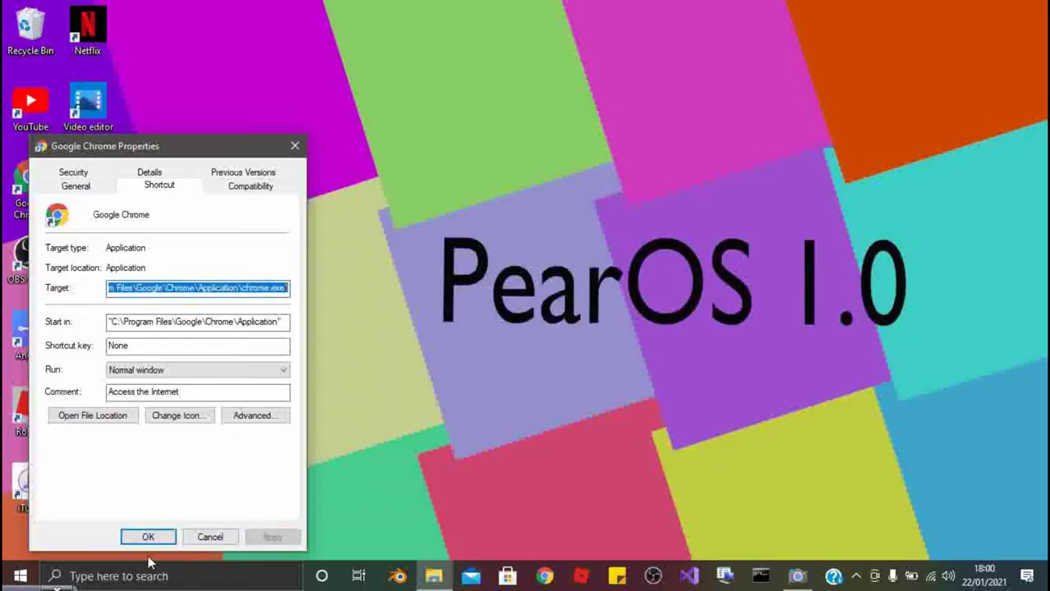
click(148, 537)
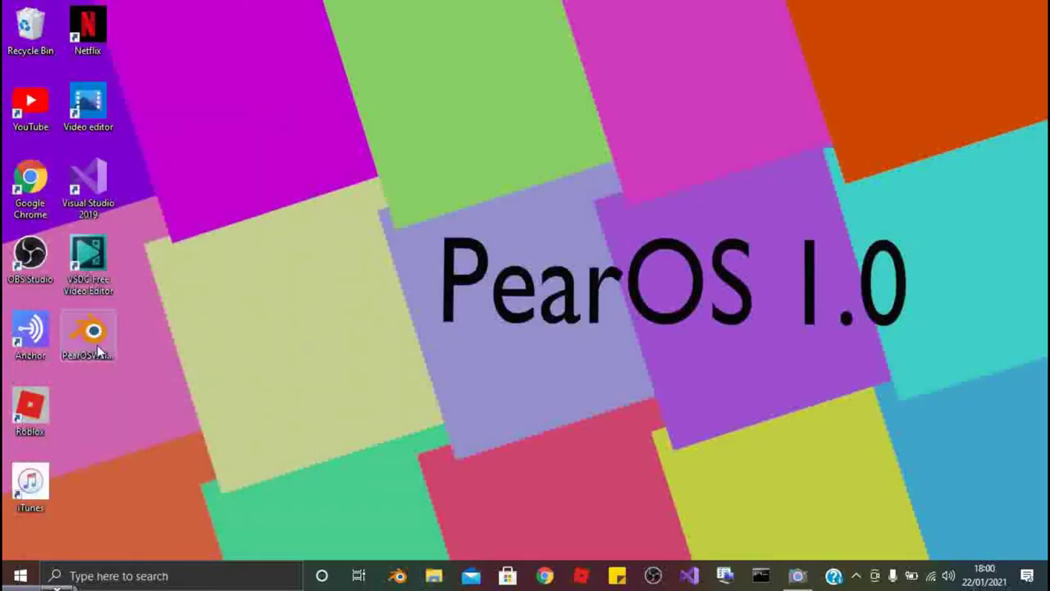
Launch Google Chrome from its desktop shortcut and open youtube.com.
click(47, 207)
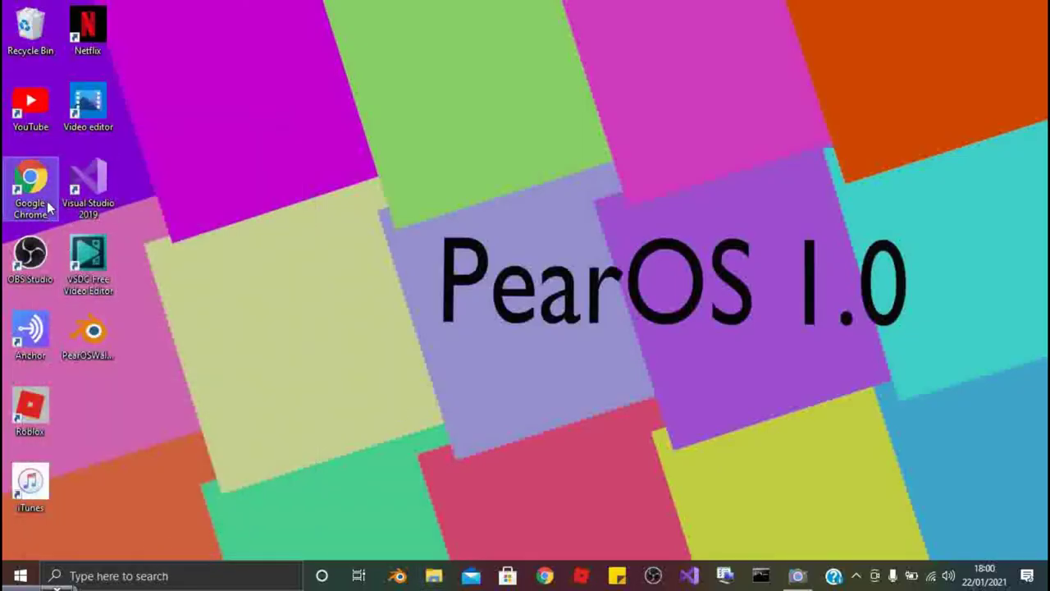
double_click(48, 208)
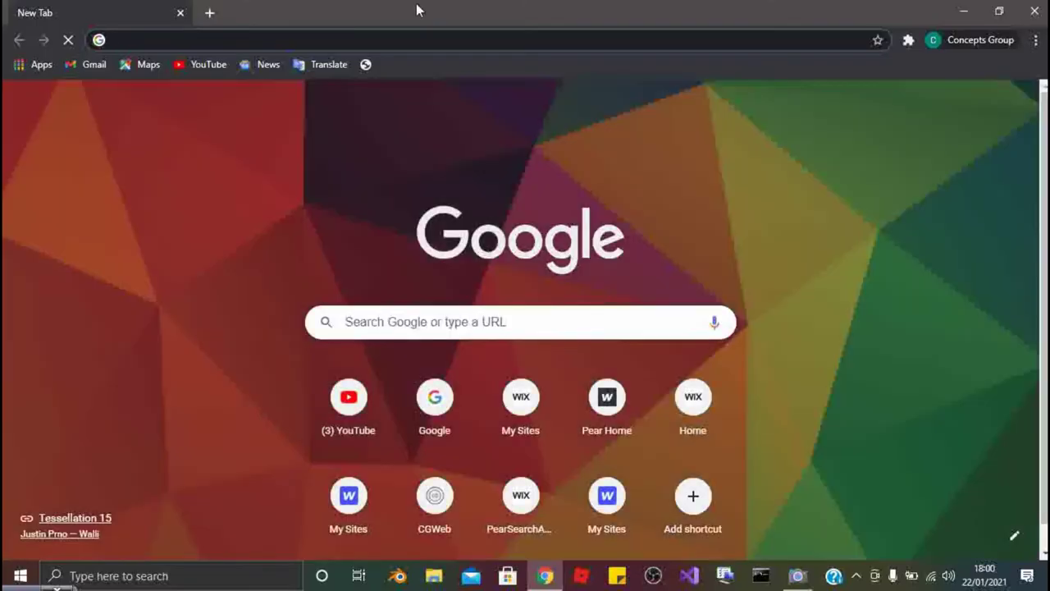
text(youtube.com)
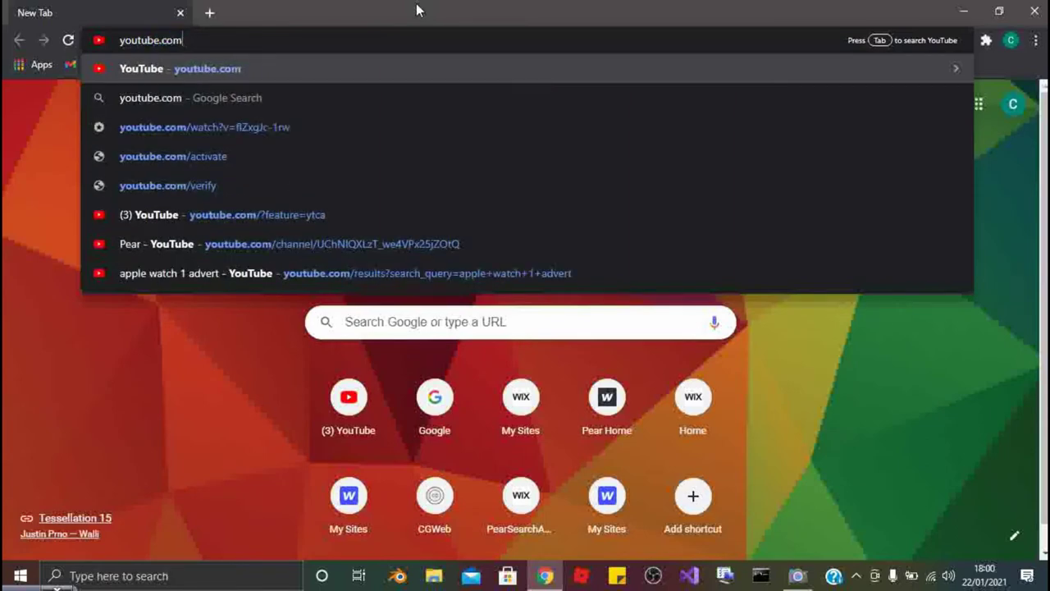
key(Return)
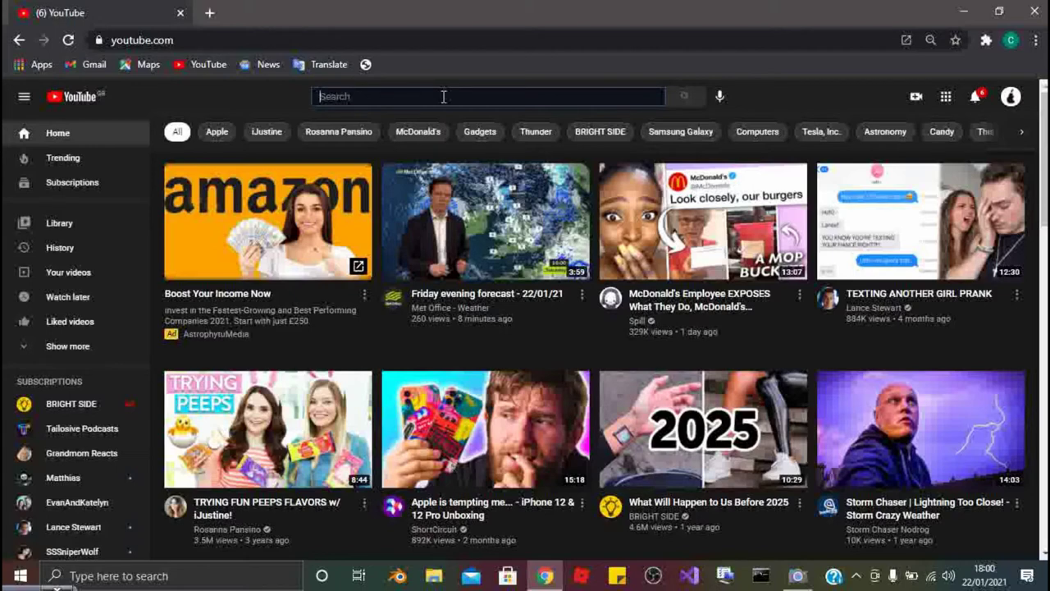
Search YouTube for "4k hdr 60fps" and open the video "COSTA RICA IN 4K 60fps HDR (ULTRA HD)".
text(4)
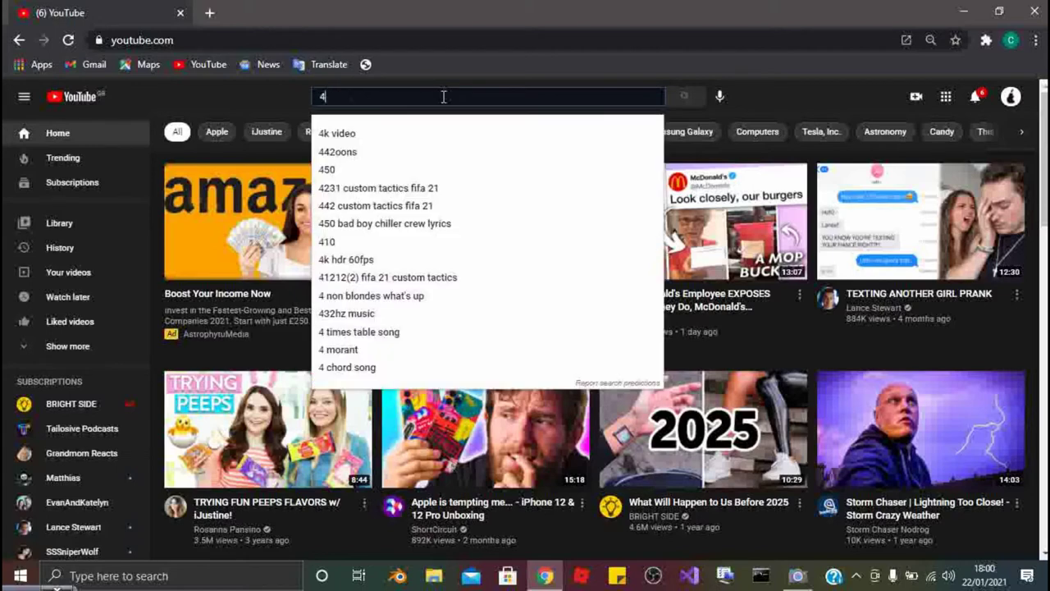
text(k h)
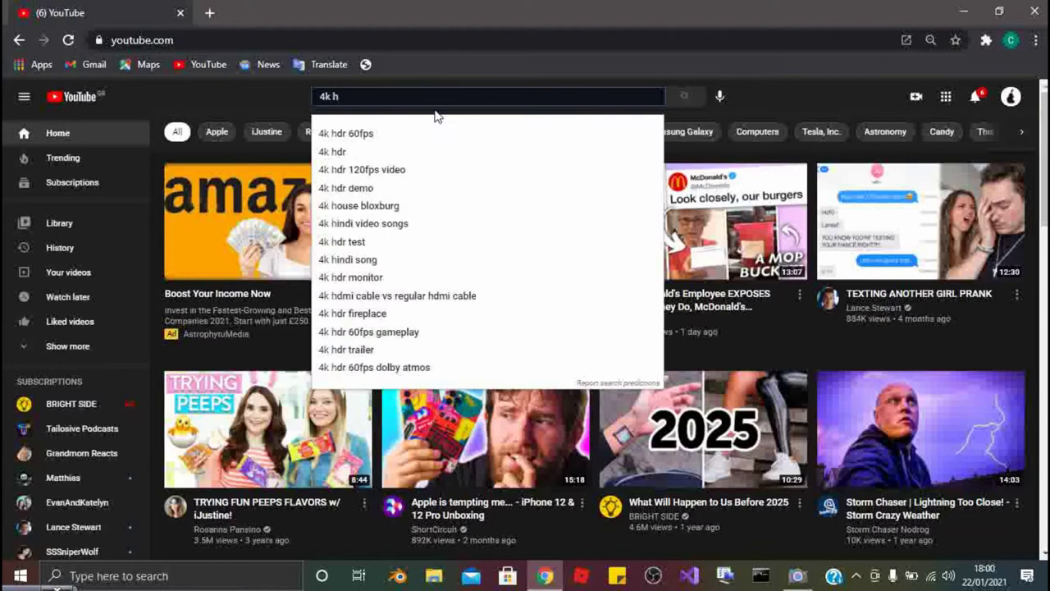
click(422, 134)
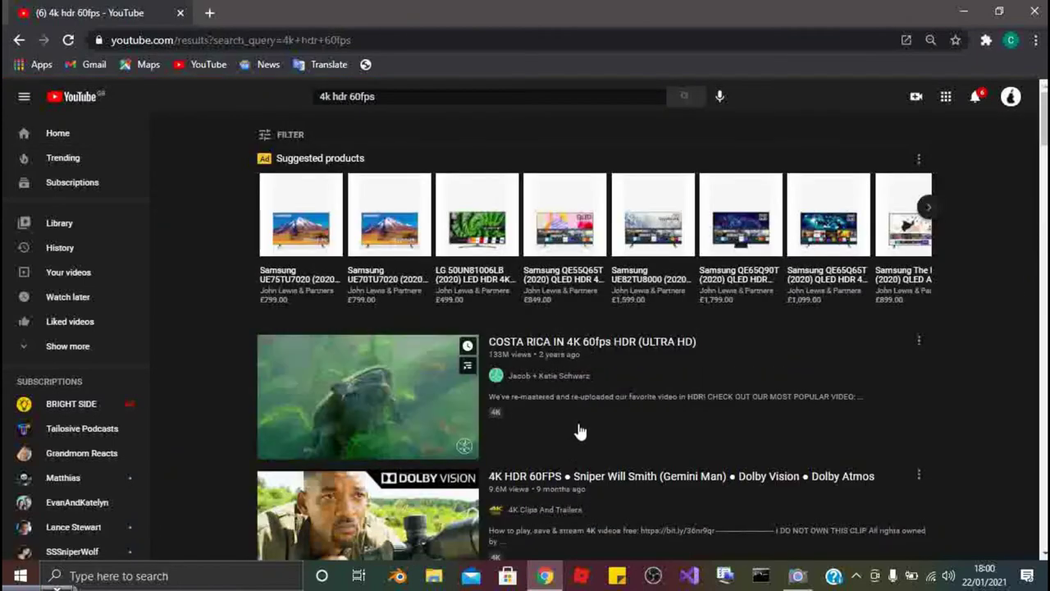
click(580, 431)
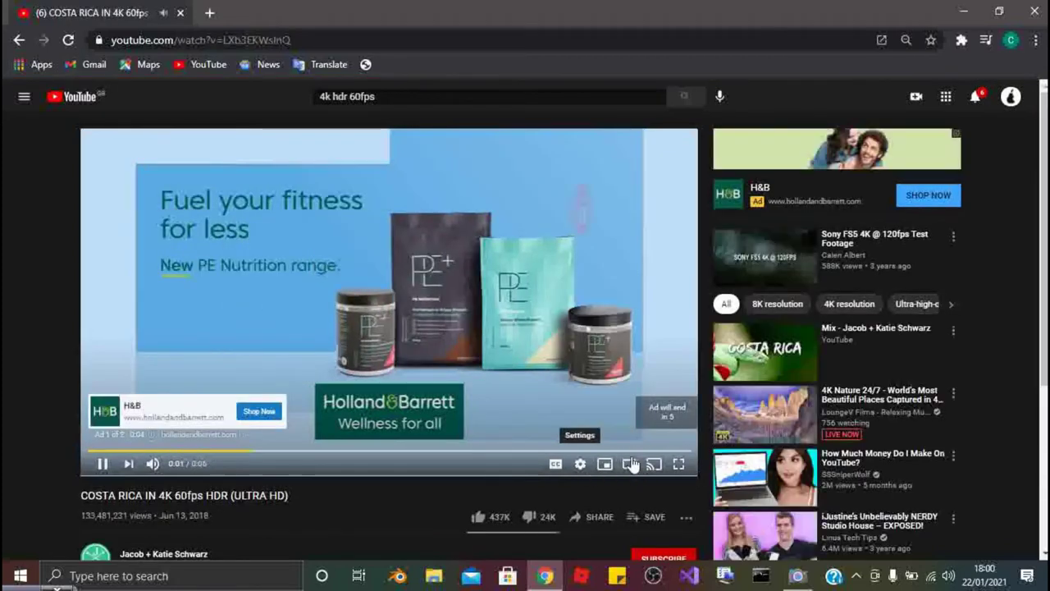
Play the Costa Rica video full screen with the quality set to 2160p60, and return to the YouTube home page.
click(680, 464)
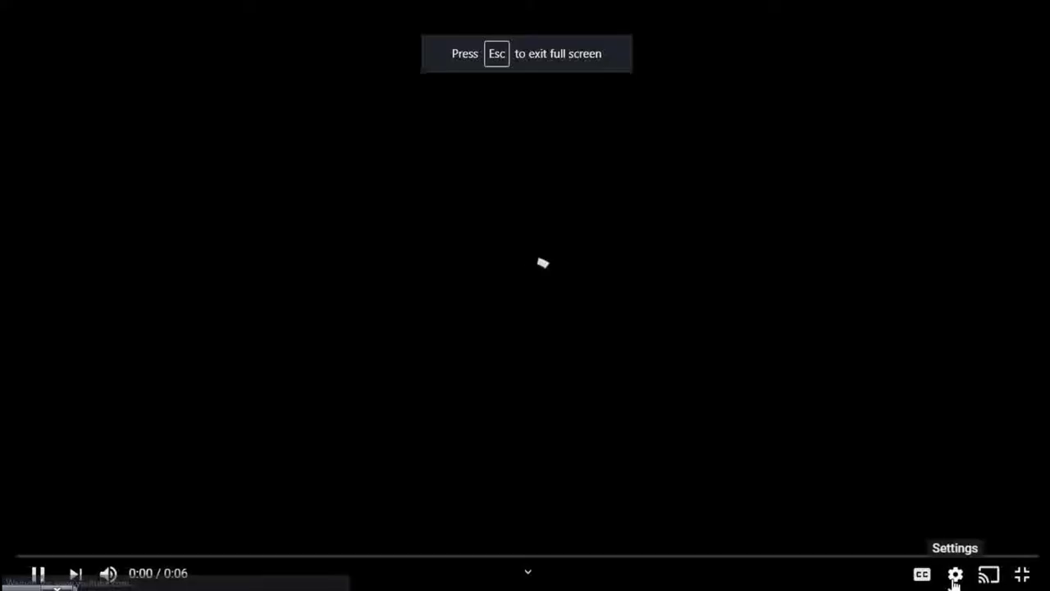
click(956, 575)
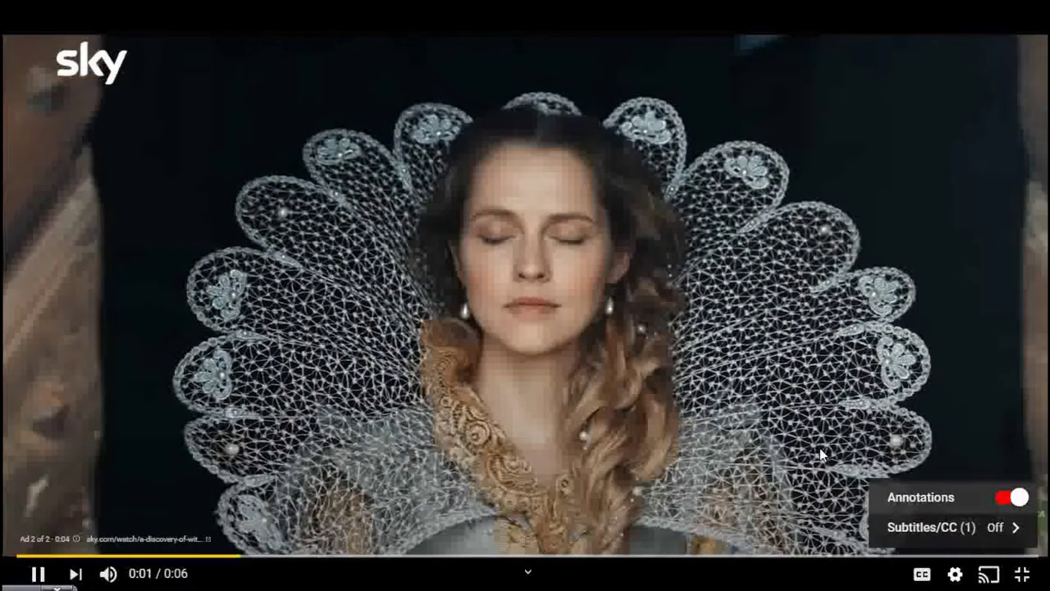
click(794, 427)
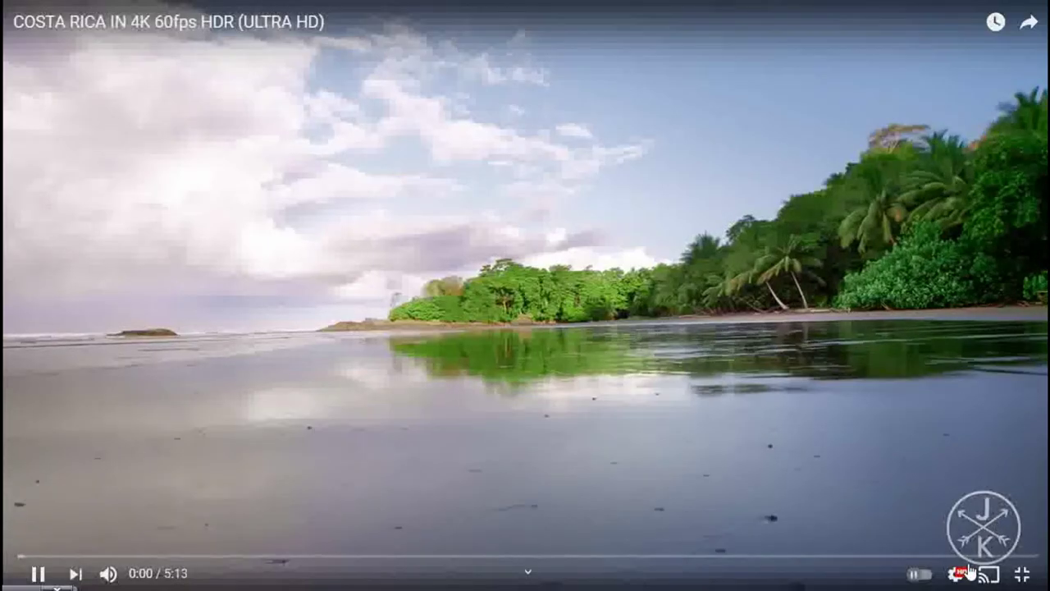
click(960, 572)
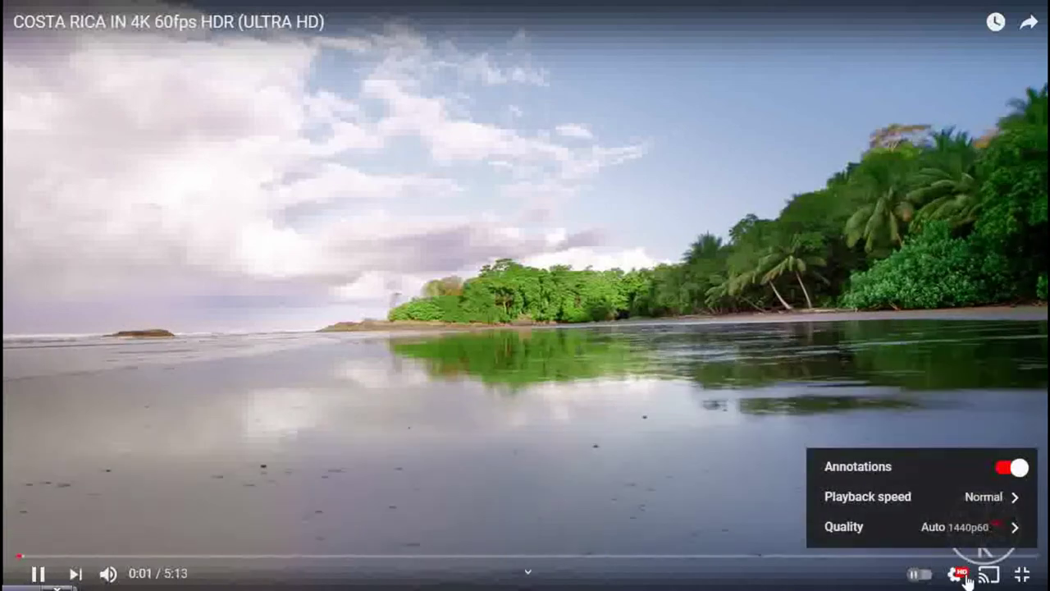
click(992, 528)
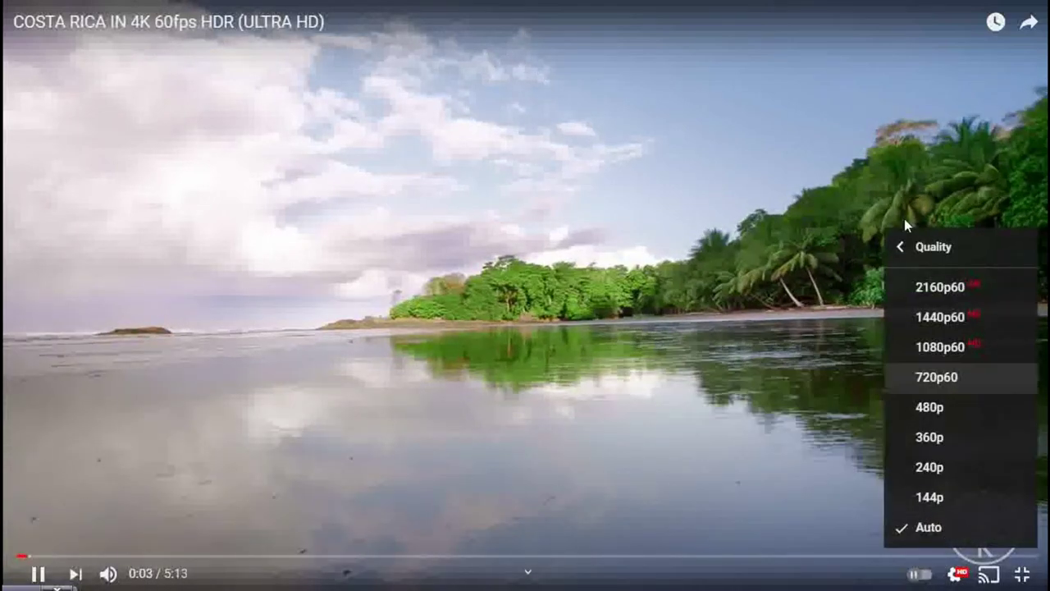
click(942, 299)
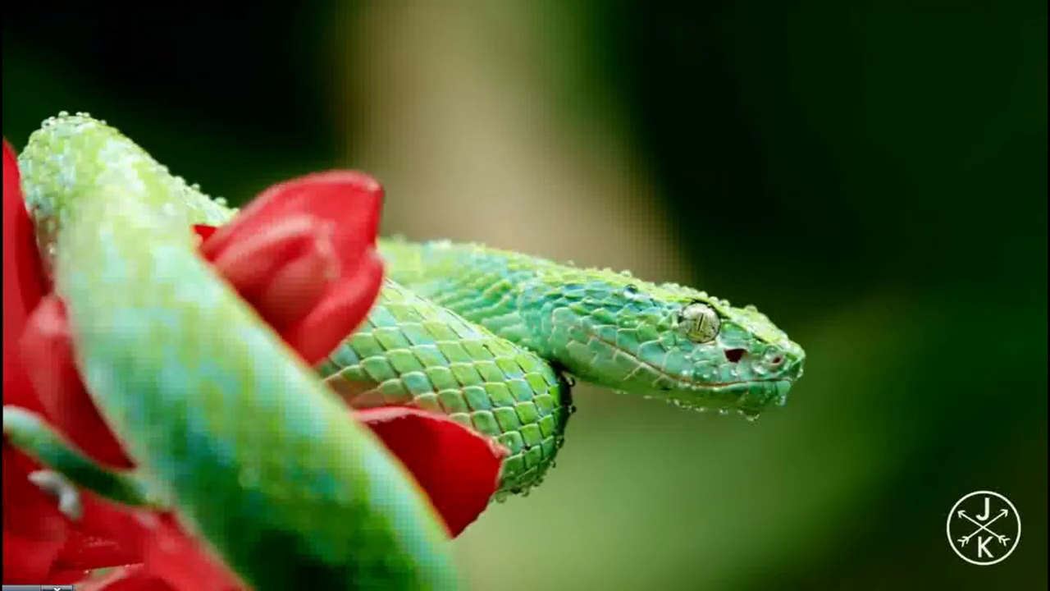
key(Escape)
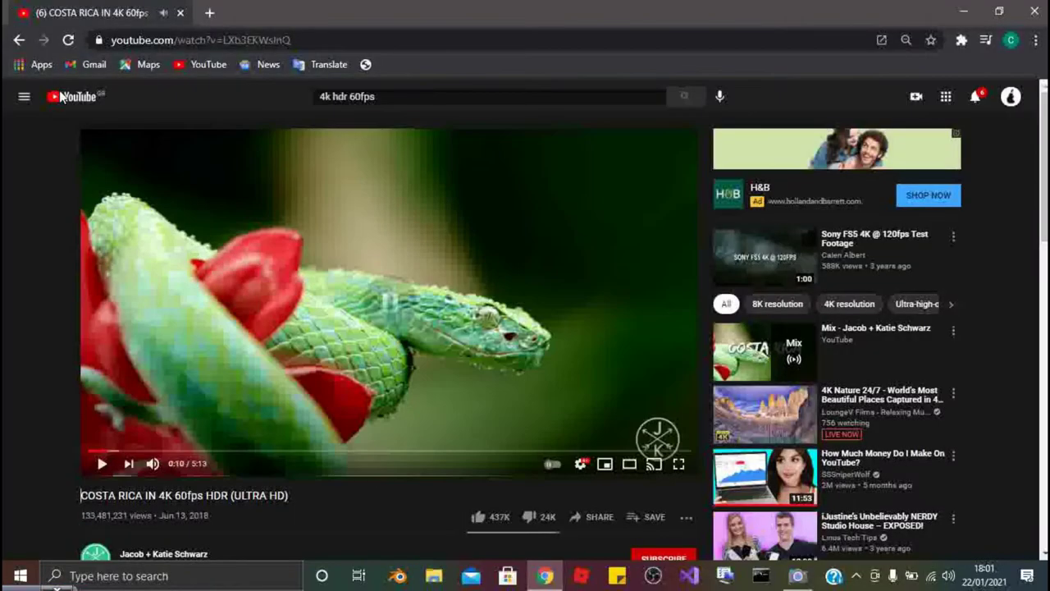
click(64, 98)
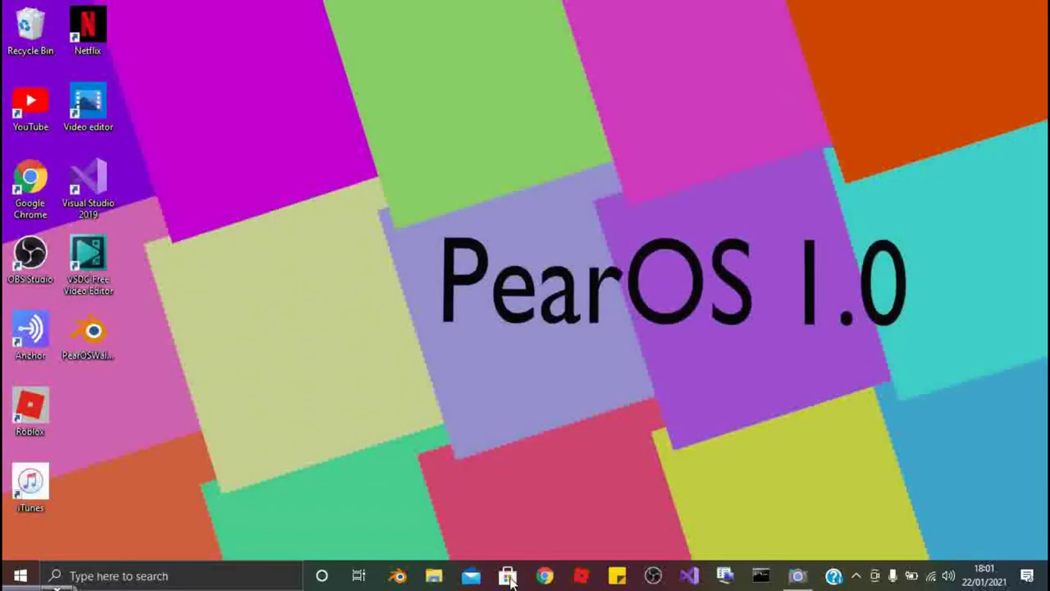
Relaunch Google Chrome from the desktop and open the website pearinc.webflow.io.
click(508, 576)
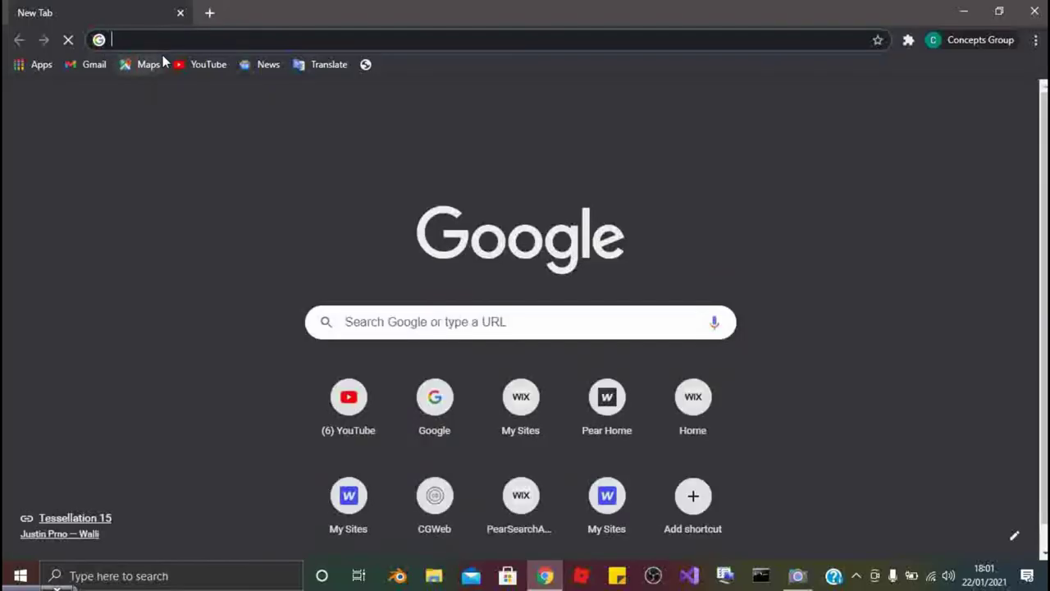
text(pearinc.)
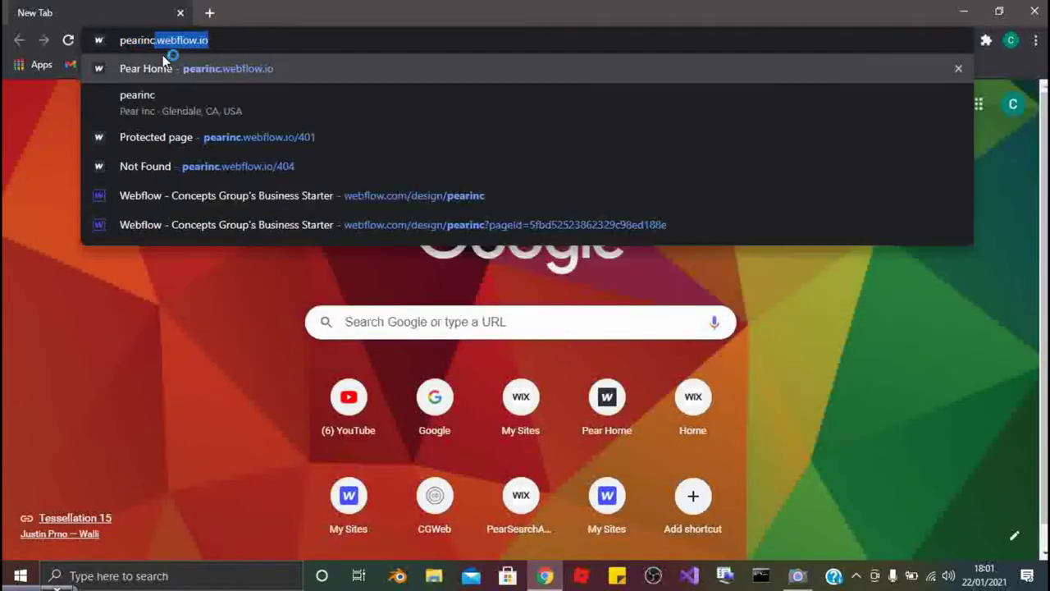
text(webflow.io)
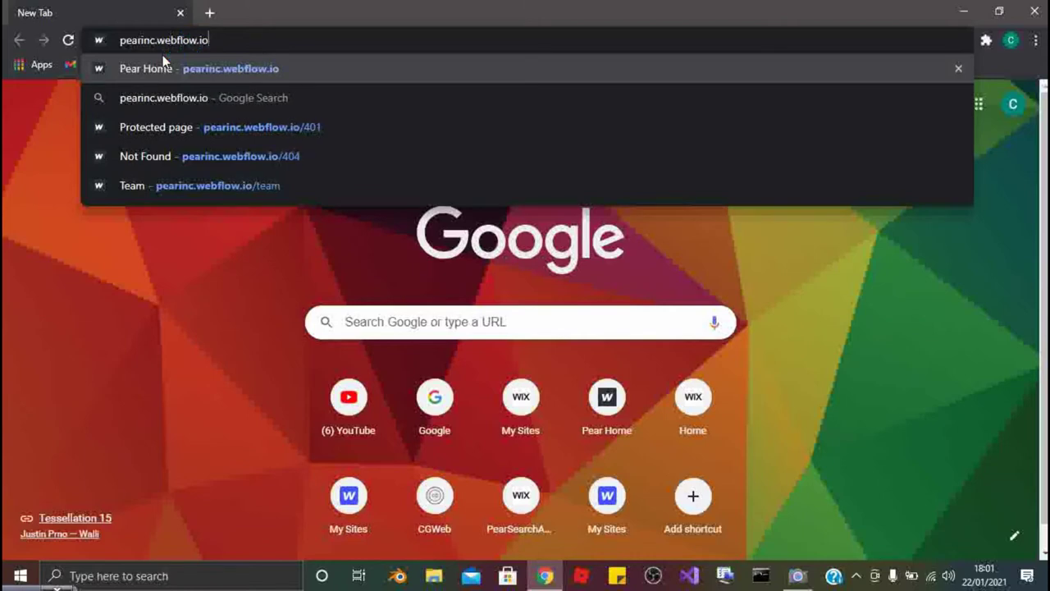
key(Return)
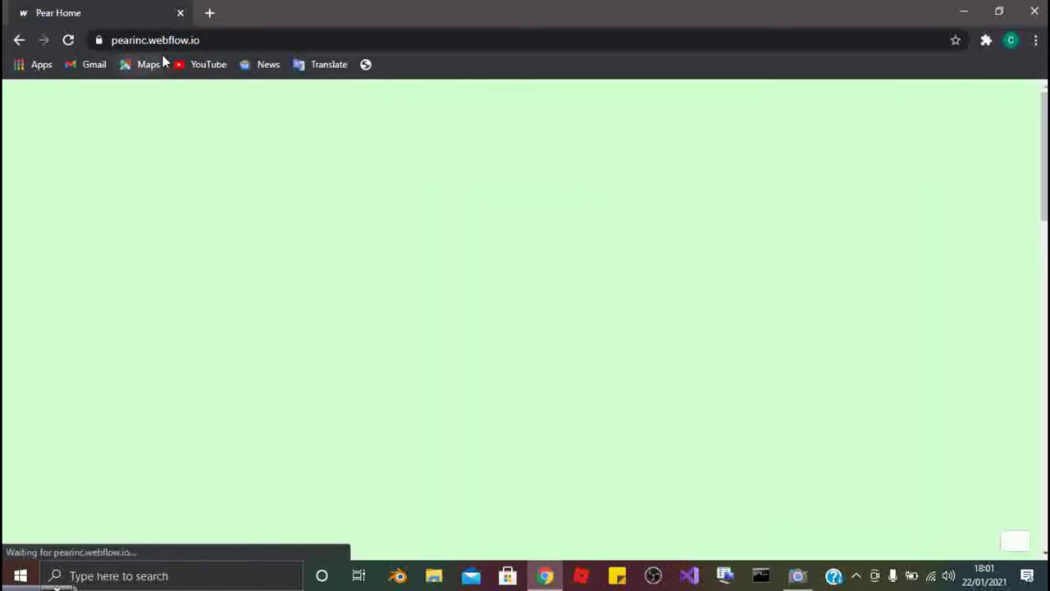
Examine the Pear home page from its header to the PearID section, reload it, and look through it again.
scroll(345, 233, down, 10)
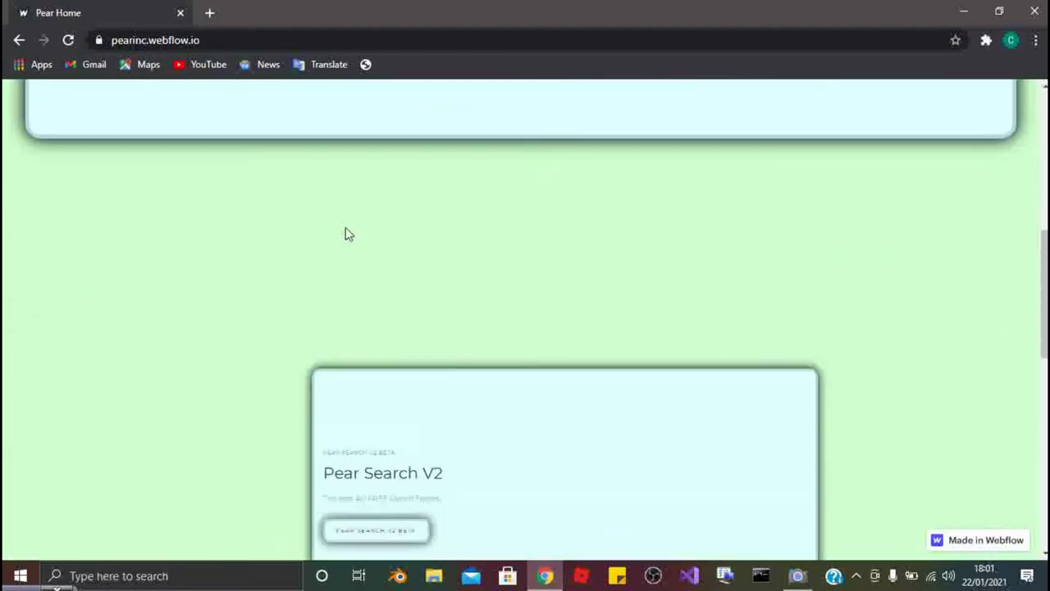
scroll(345, 234, down, 4)
scroll(346, 238, up, 9)
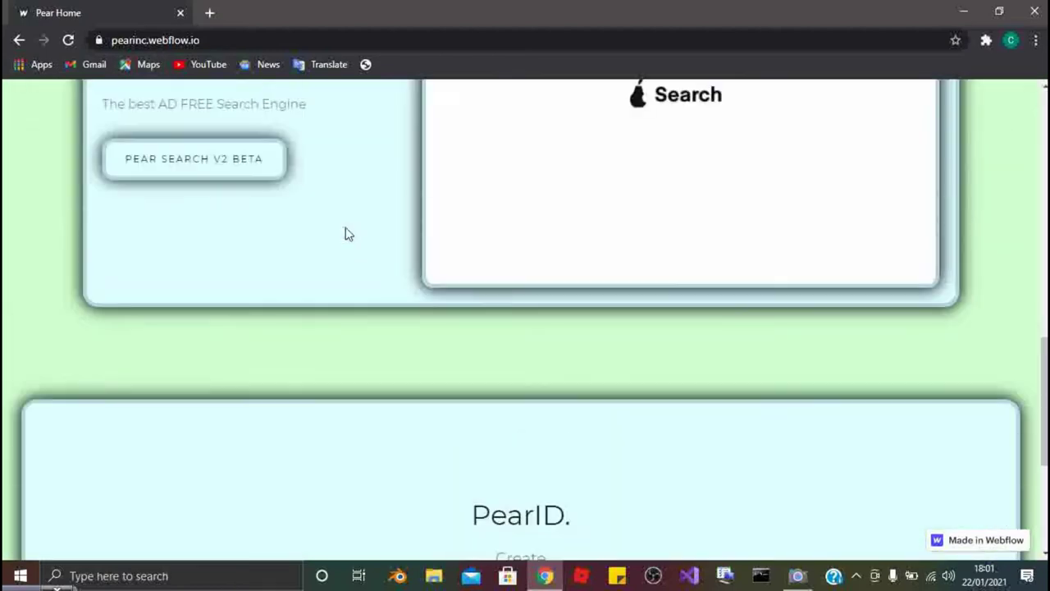
scroll(344, 238, up, 5)
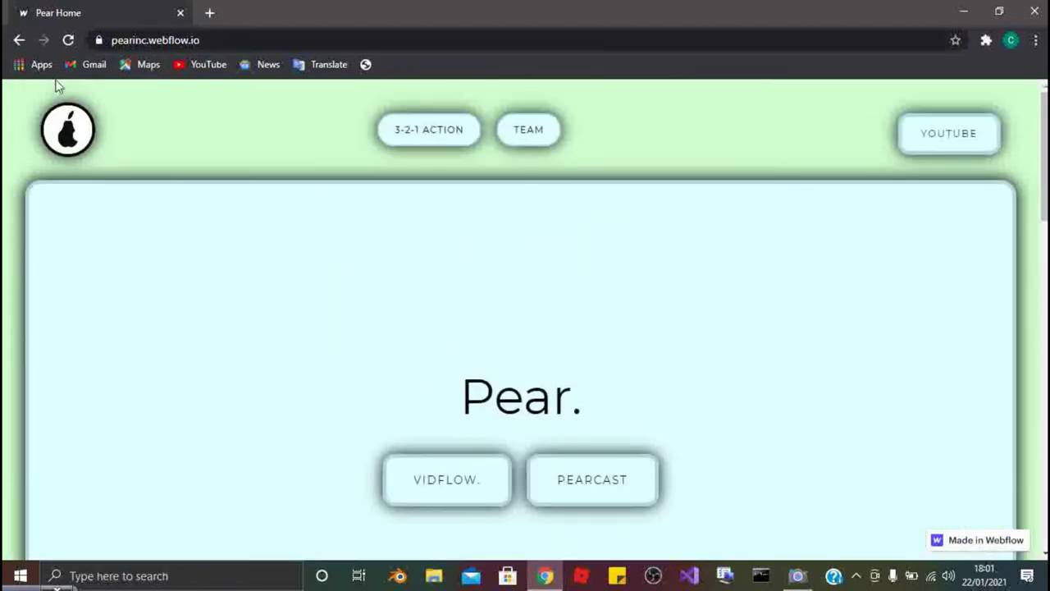
click(70, 41)
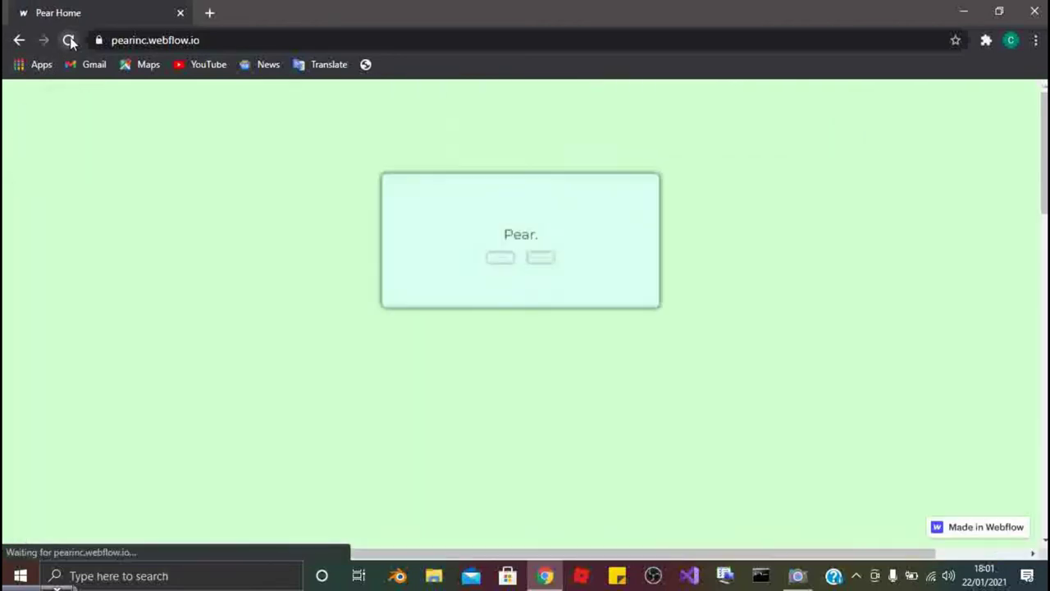
scroll(229, 146, down, 4)
scroll(229, 146, down, 8)
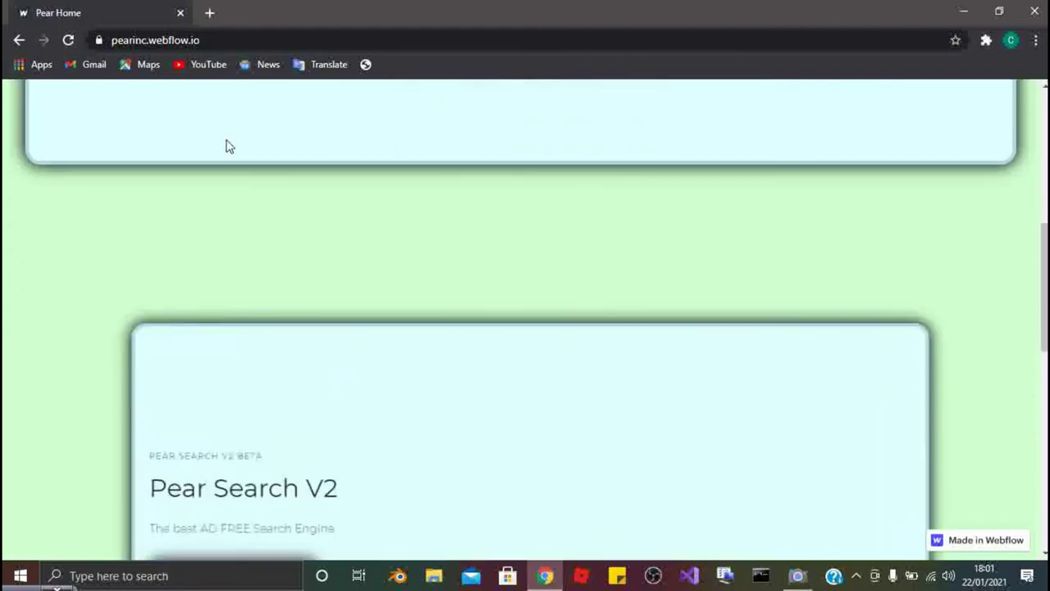
scroll(229, 146, down, 5)
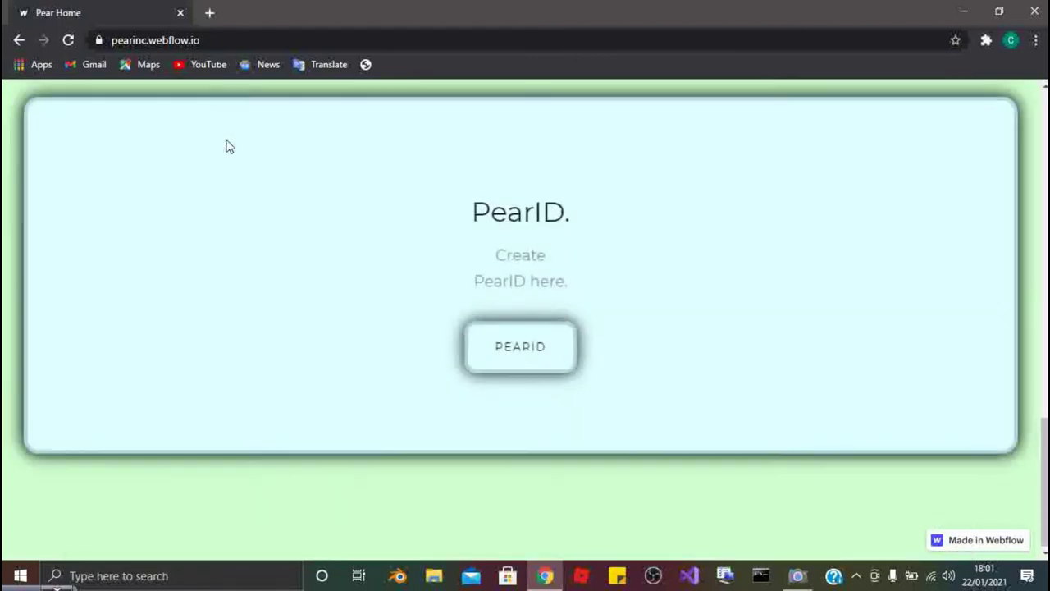
scroll(229, 146, up, 18)
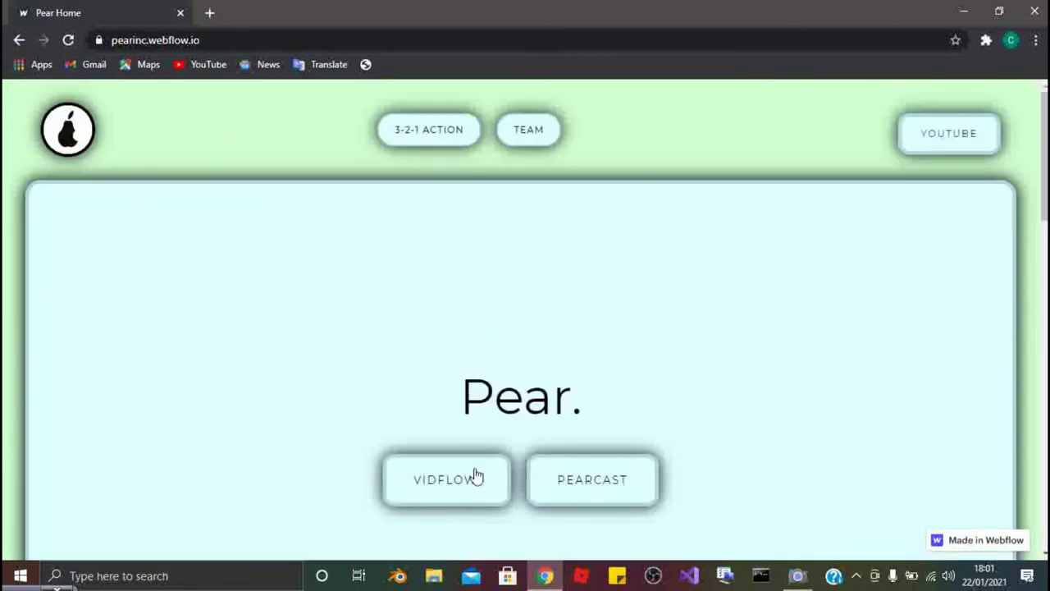
Open the site's 3-2-1 Action page and look through its content down to the embedded video.
click(441, 128)
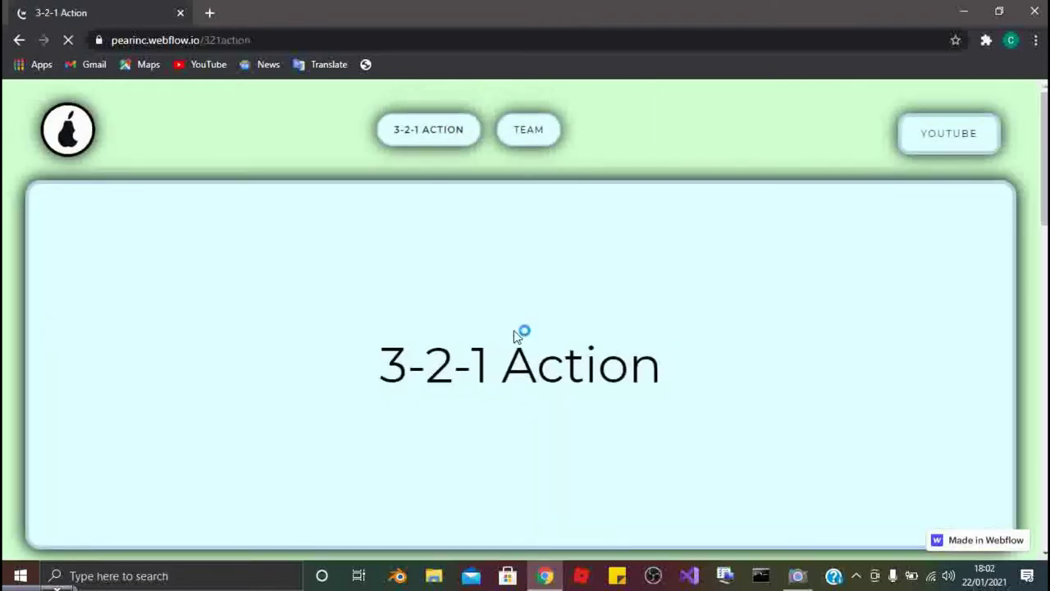
scroll(514, 342, down, 7)
scroll(516, 342, down, 5)
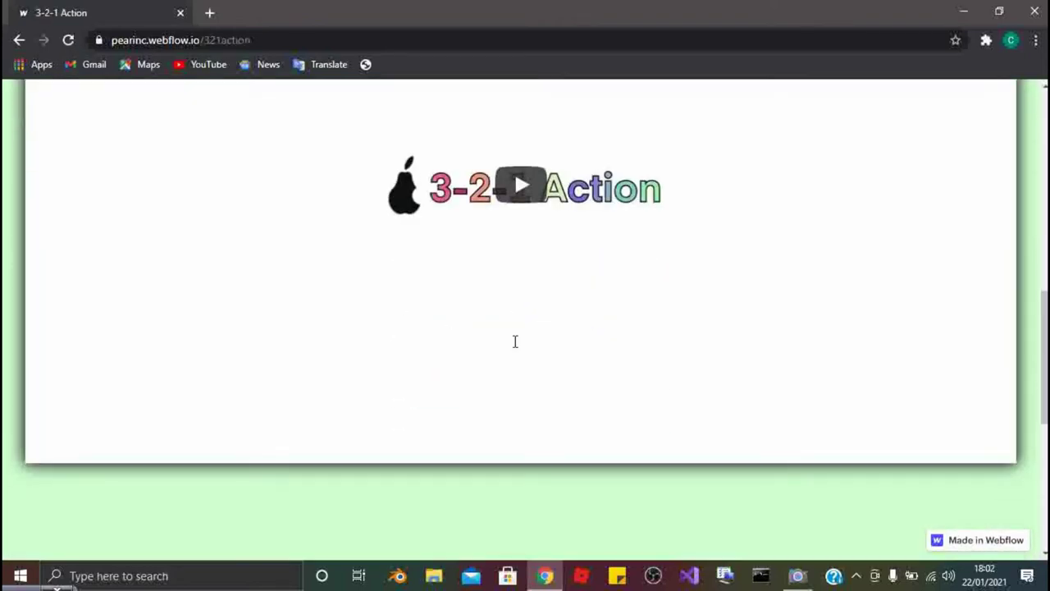
scroll(516, 342, up, 5)
scroll(516, 348, up, 5)
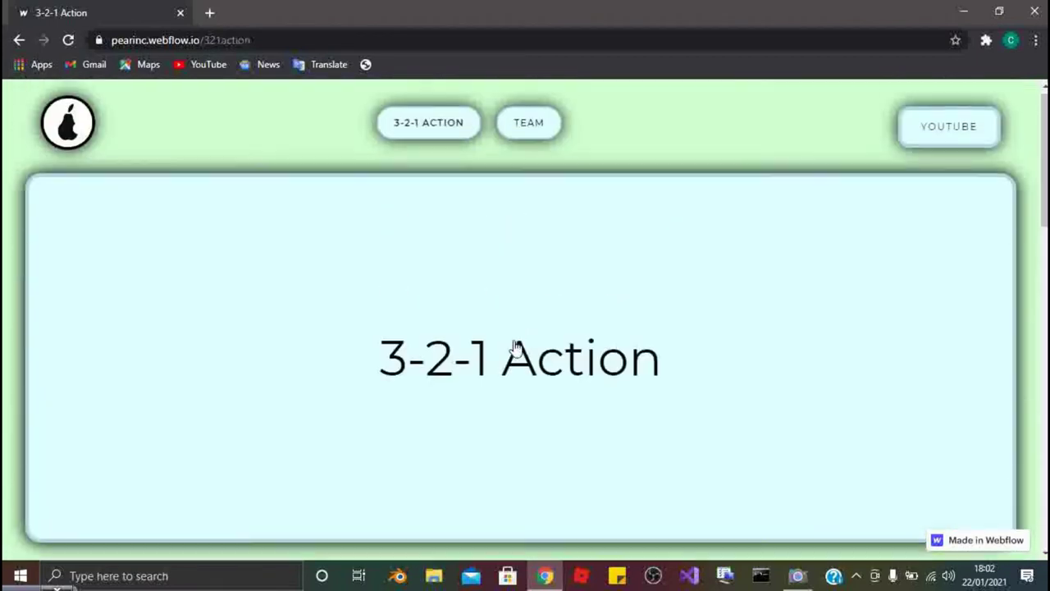
Open the site's Team page, look through the team member cards, and follow the site's YouTube link.
click(519, 150)
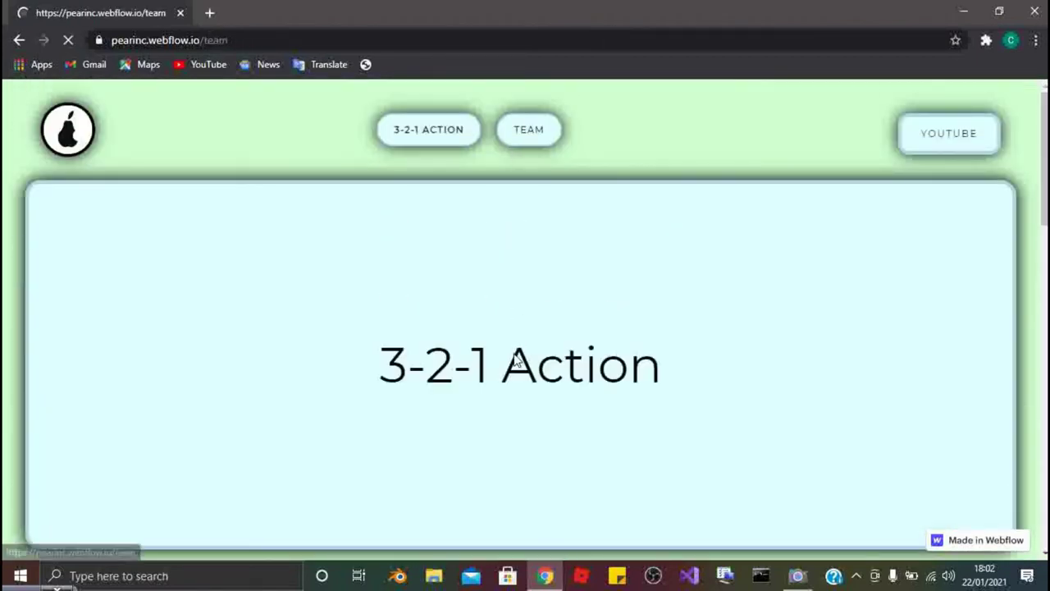
scroll(515, 358, down, 7)
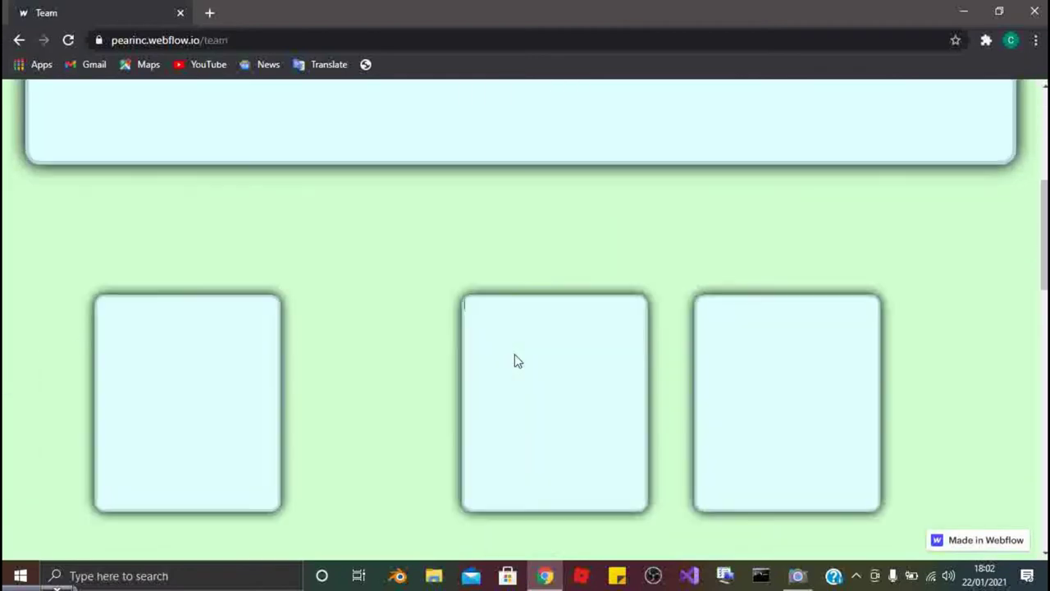
scroll(515, 336, down, 9)
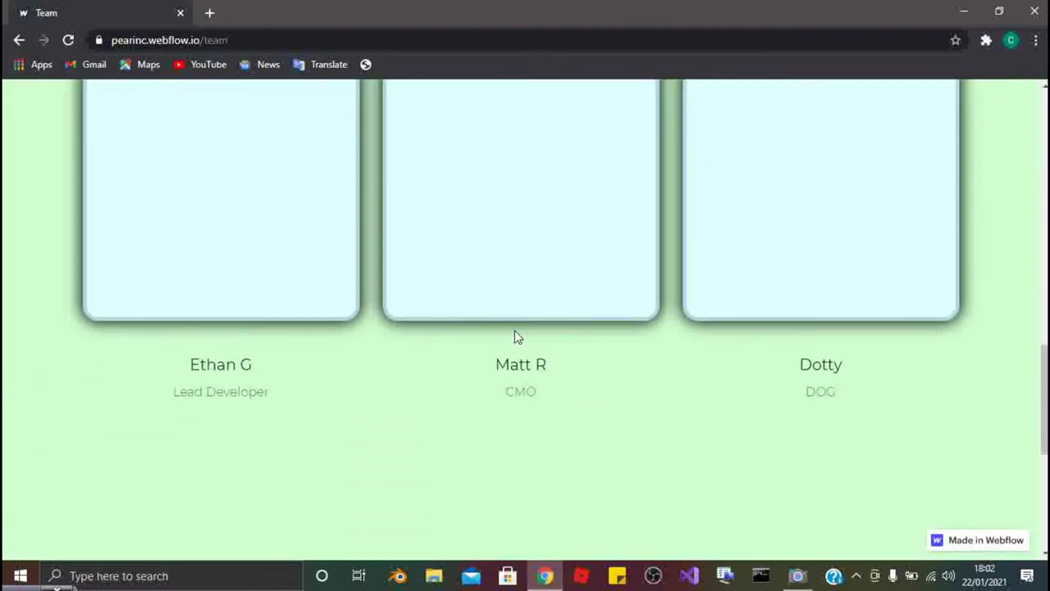
scroll(515, 332, up, 15)
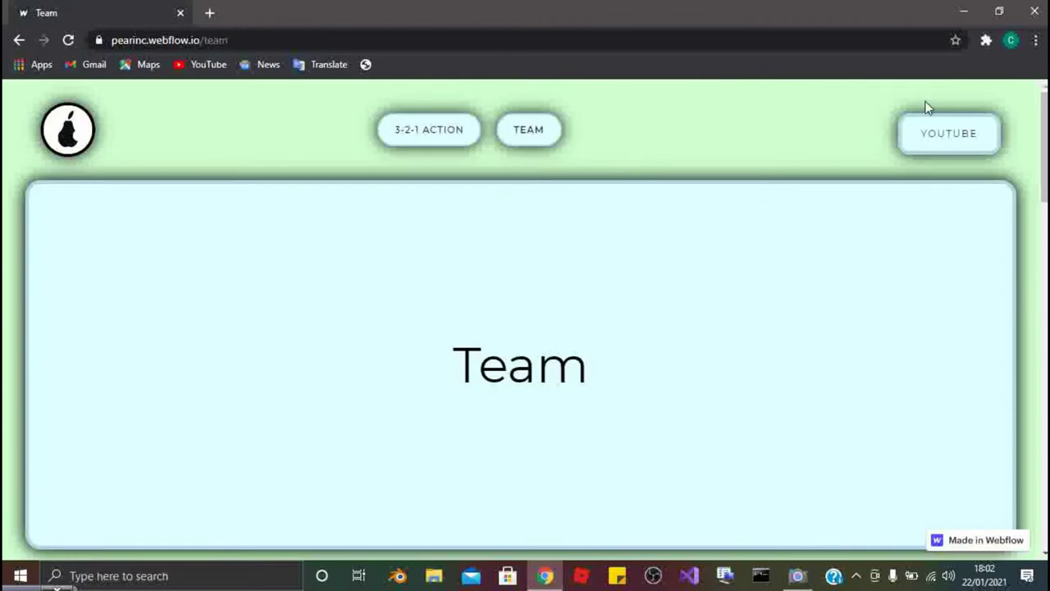
click(991, 140)
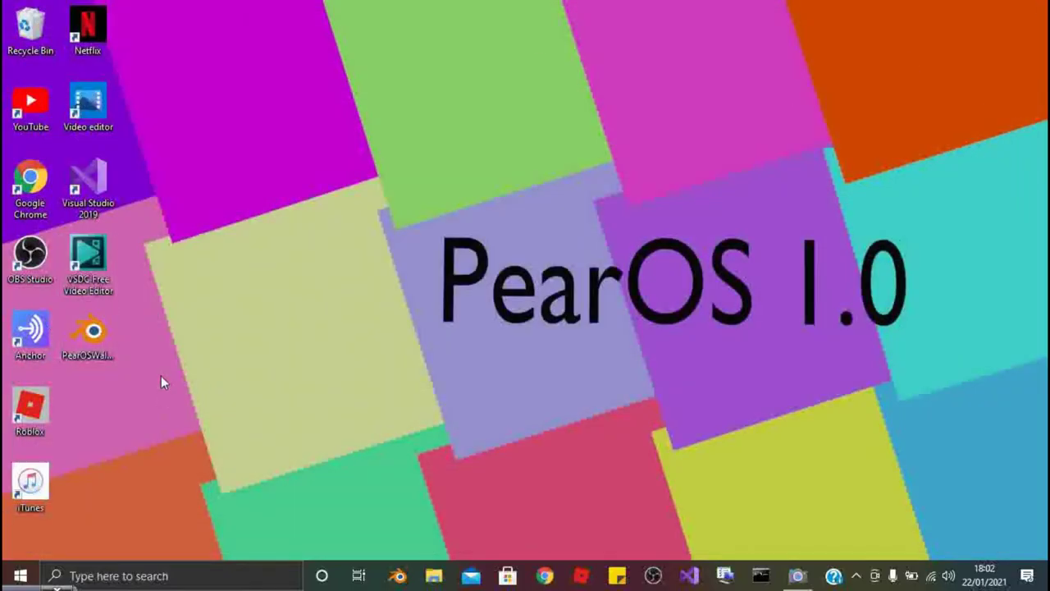
Launch VSDC Free Video Editor, dismiss the upgrade offer, and create a blank project titled PEAR OS 1.0 EPORT TIME TEST.
double_click(105, 288)
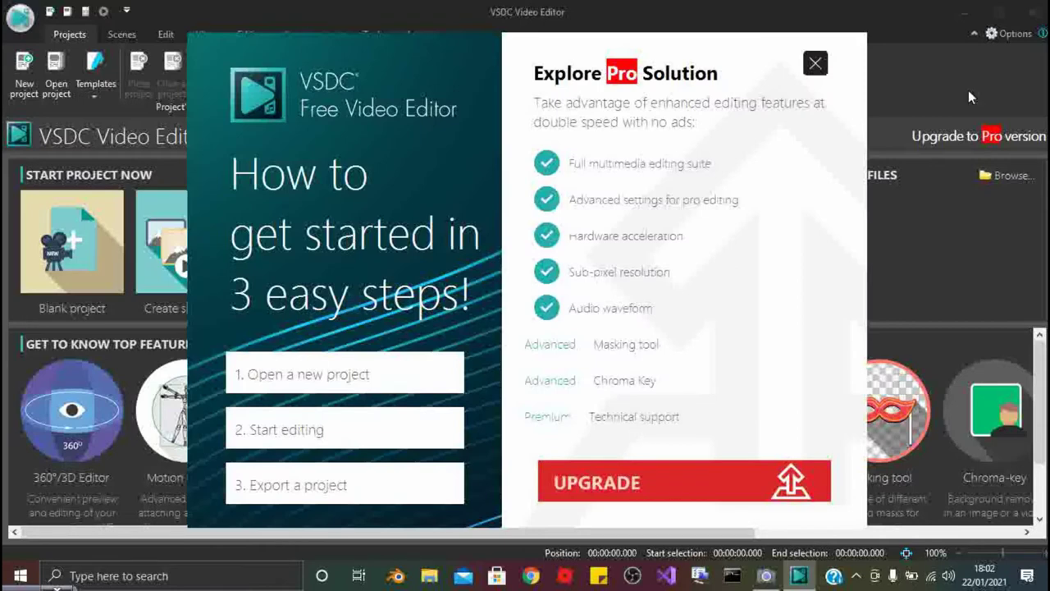
click(816, 64)
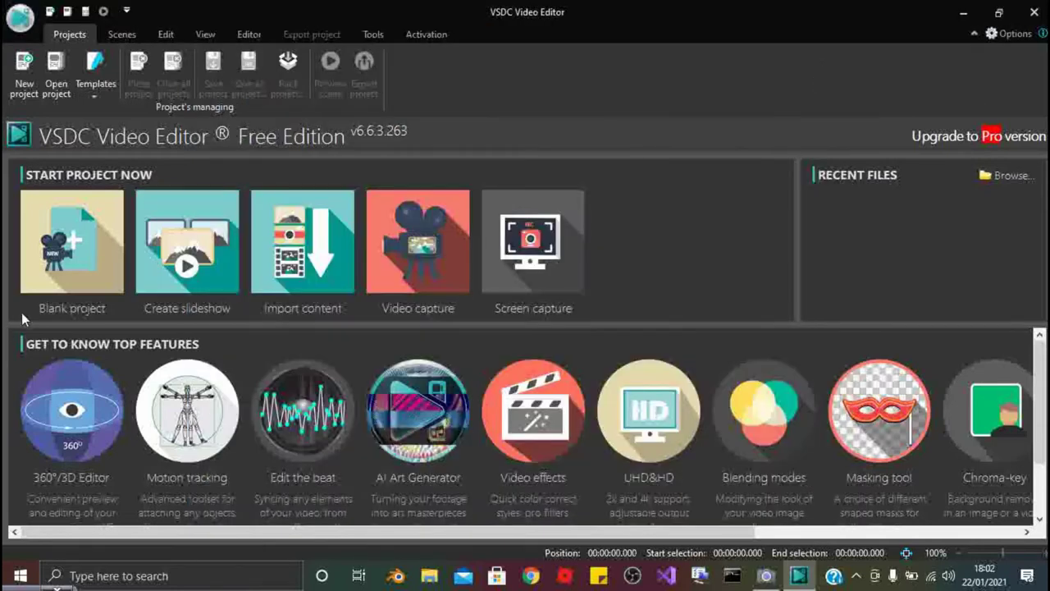
click(45, 300)
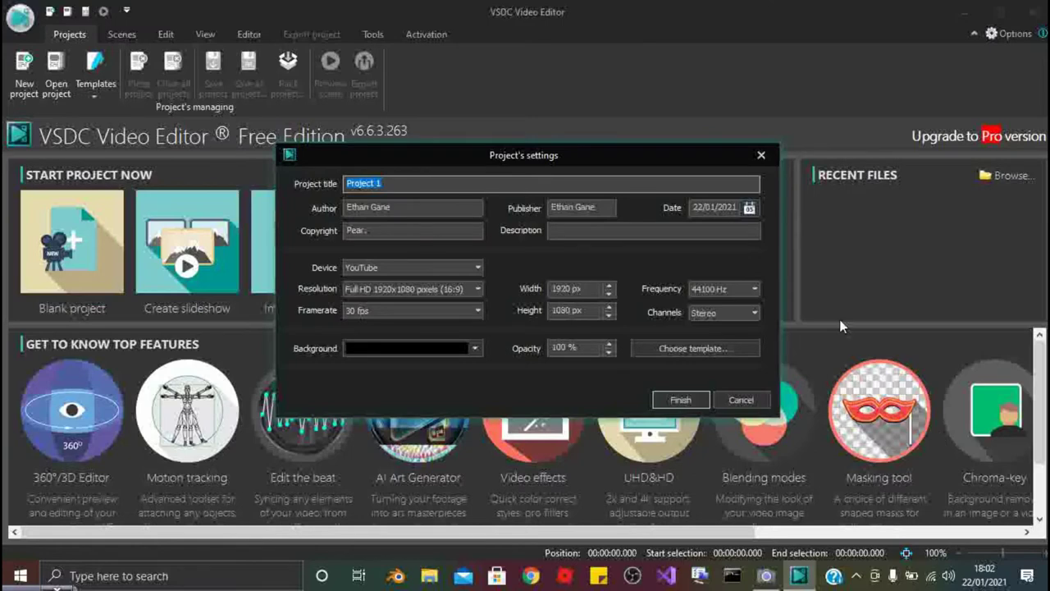
key(BackSpace)
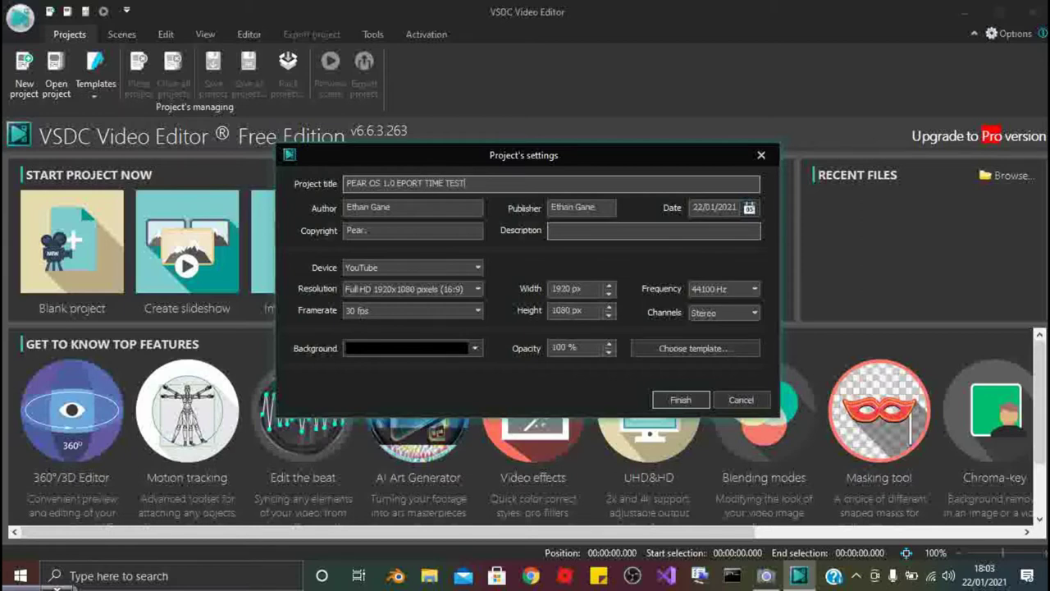
key(Return)
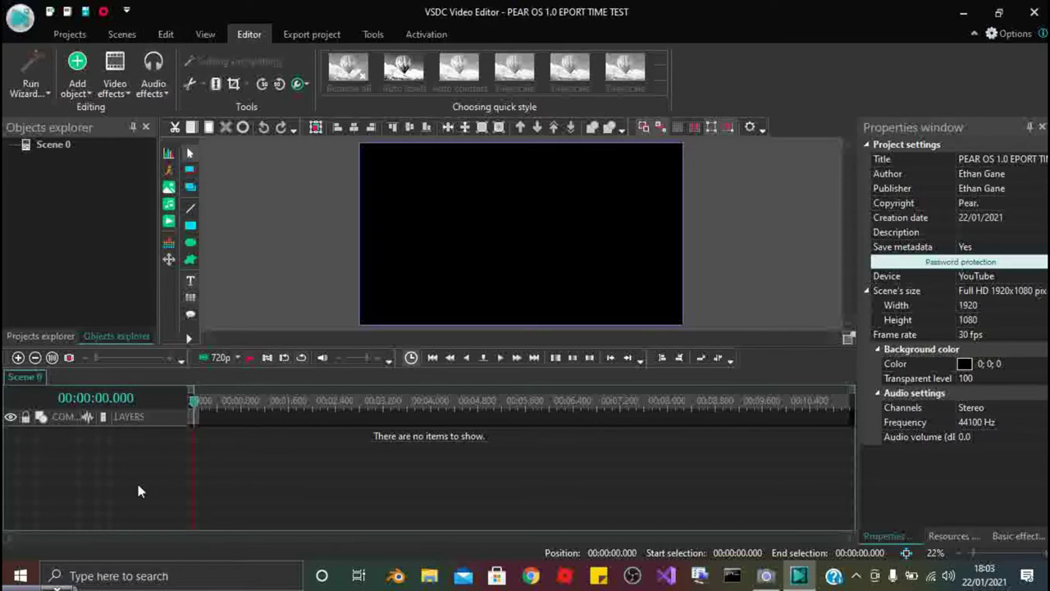
Add the PearOS 1.0 Event intro video from File Explorer's recent files to the project timeline, and close File Explorer.
click(429, 576)
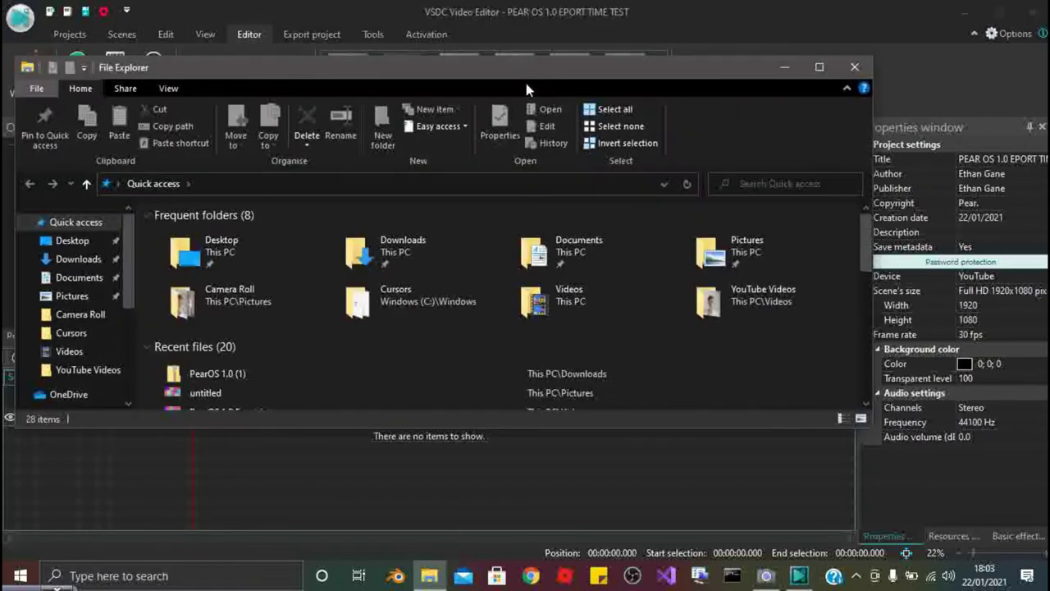
drag(526, 82, 1049, 2)
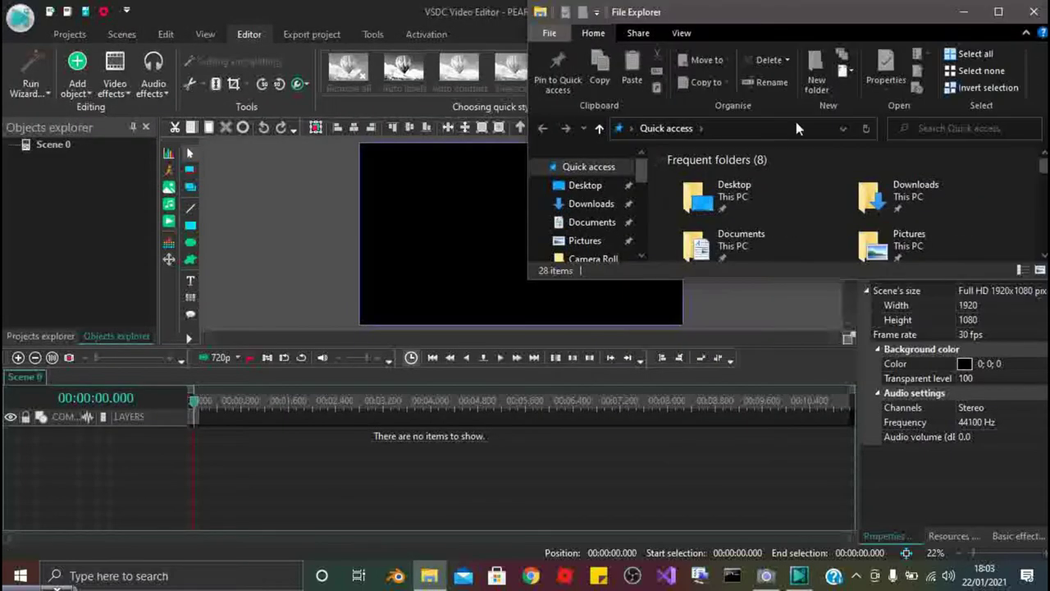
scroll(756, 200, down, 3)
scroll(756, 200, up, 3)
scroll(756, 201, down, 5)
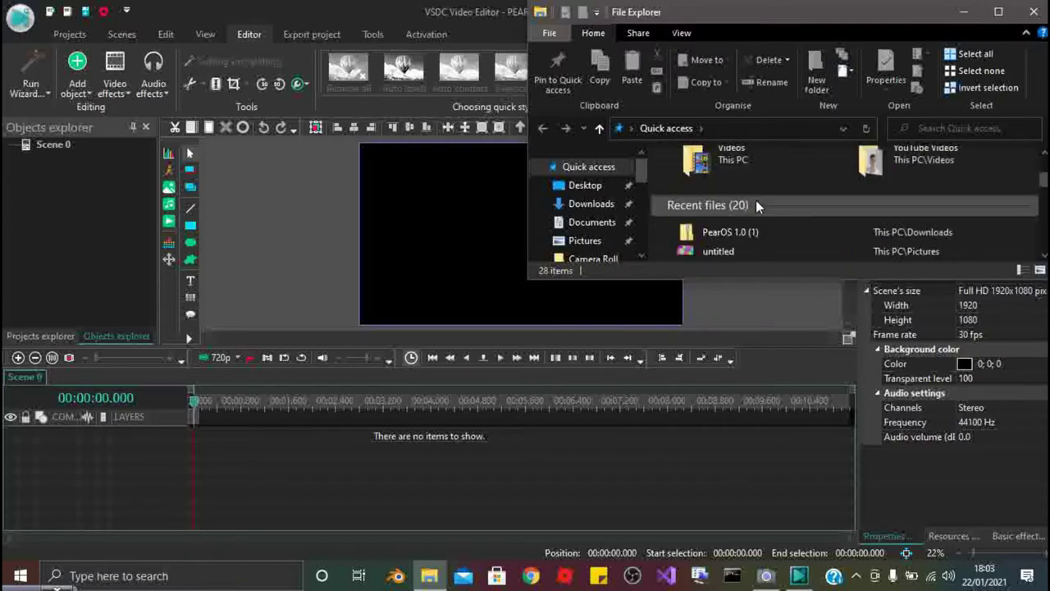
scroll(755, 201, up, 1)
scroll(756, 200, down, 3)
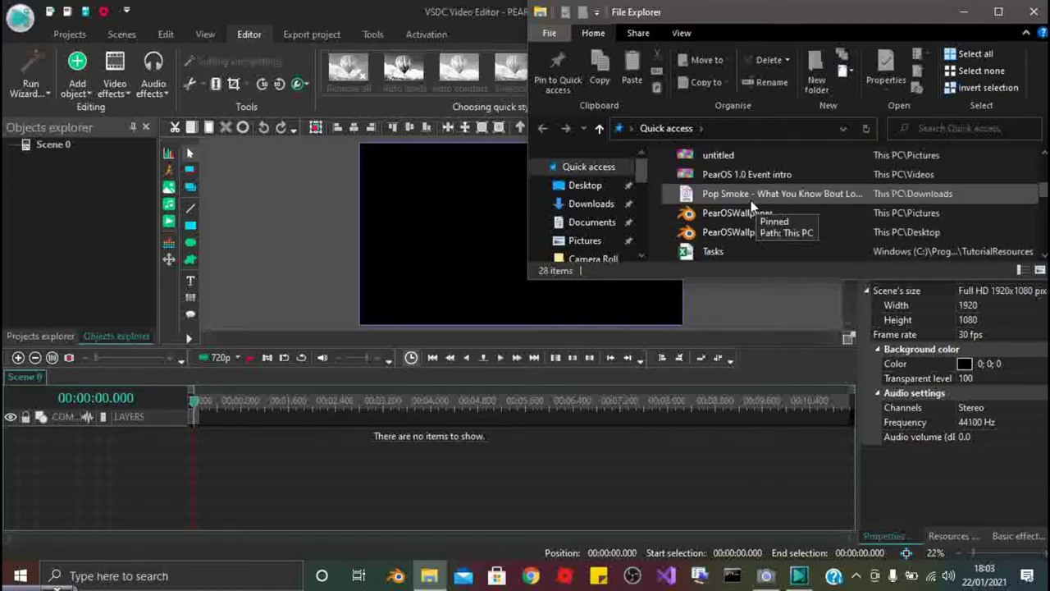
click(710, 169)
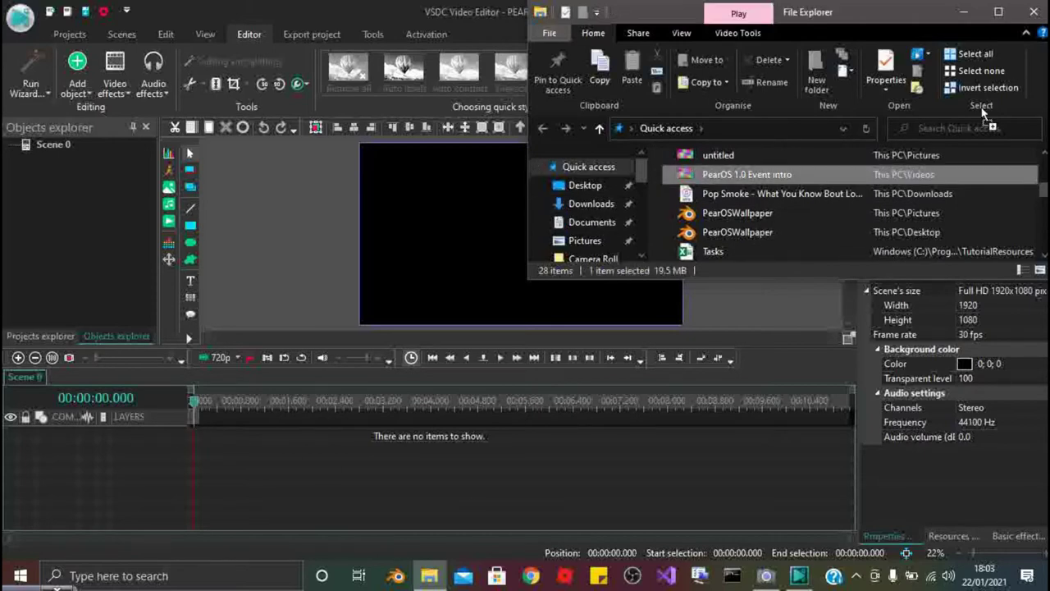
click(1034, 11)
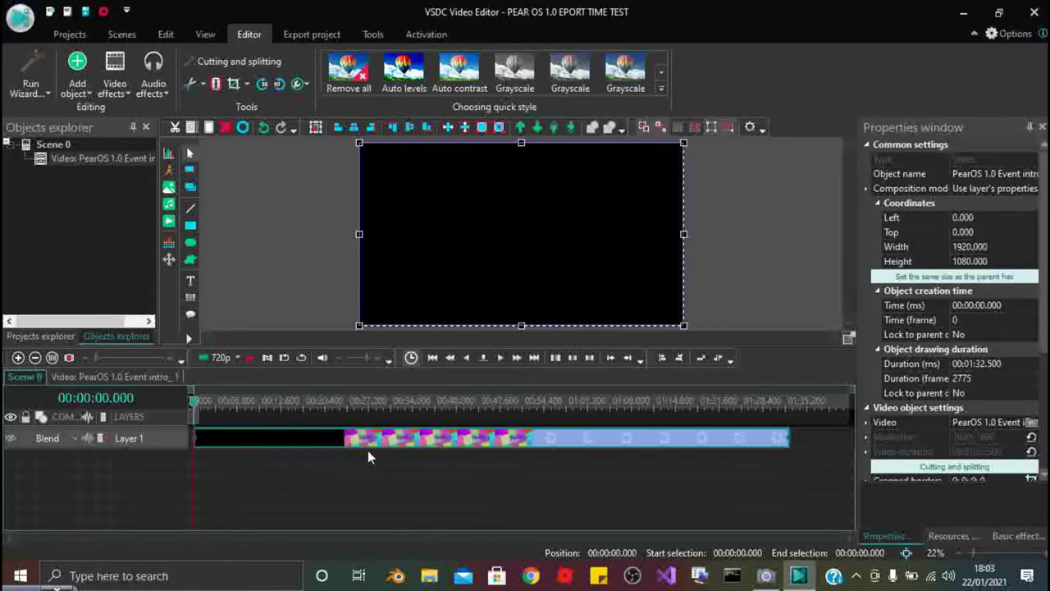
Preview the imported video and scrub from its black opening to the PearOS 1.0 wallpaper part.
mouse_move(460, 445)
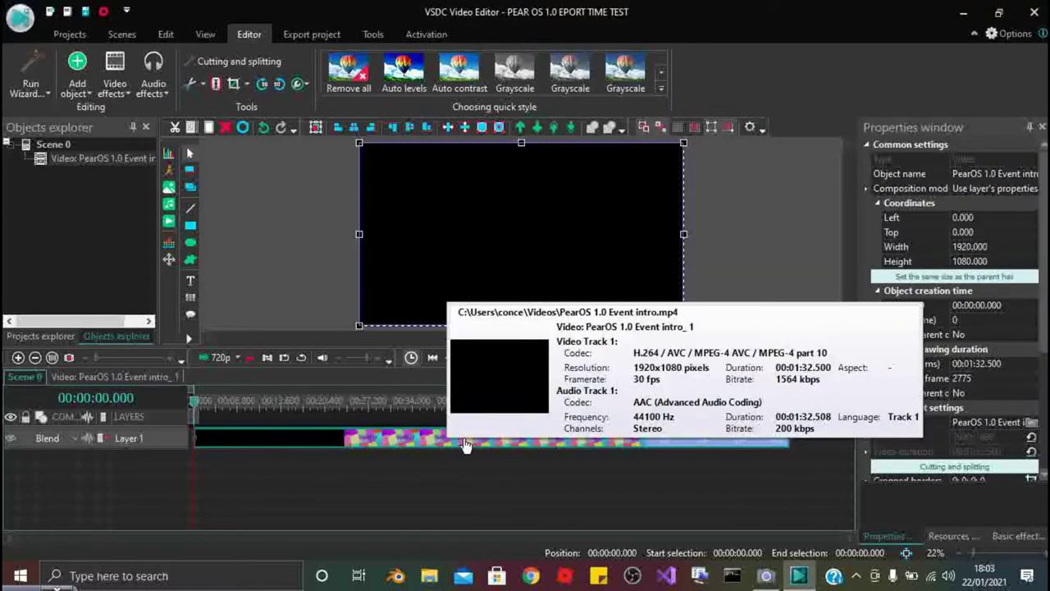
mouse_move(535, 446)
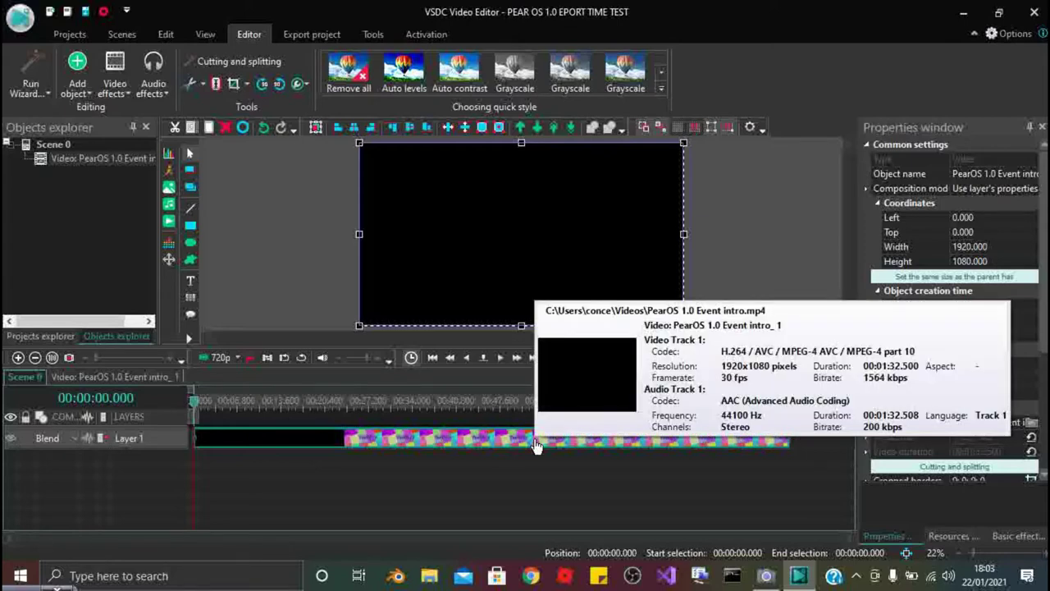
click(250, 357)
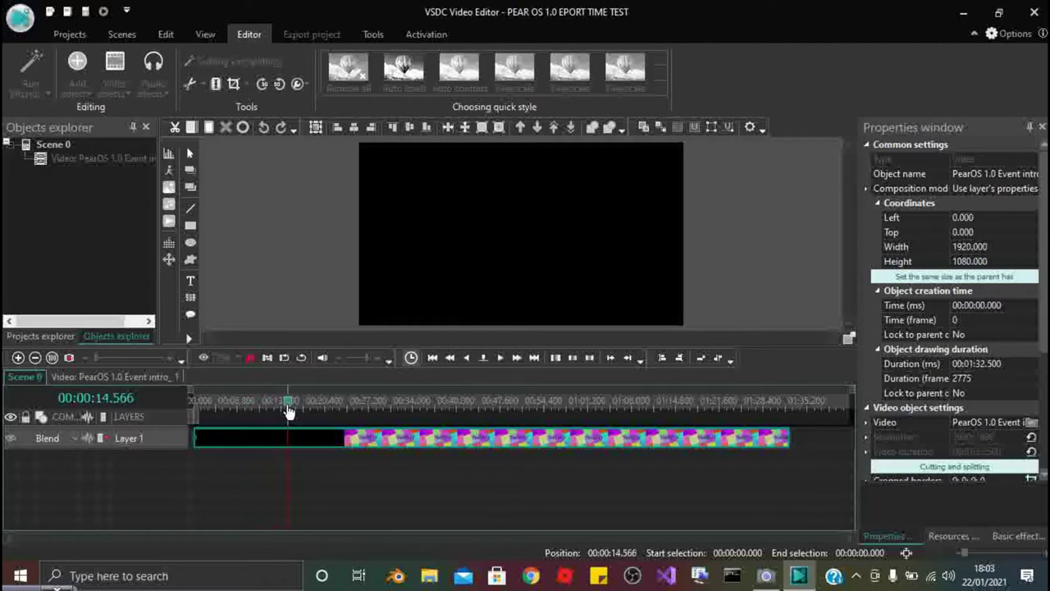
click(361, 408)
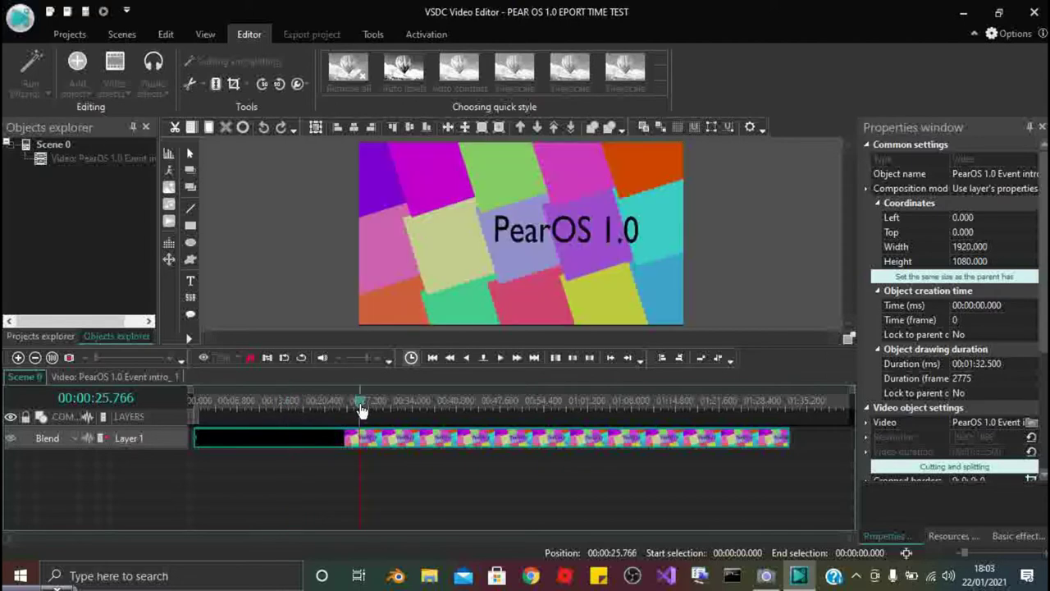
click(630, 286)
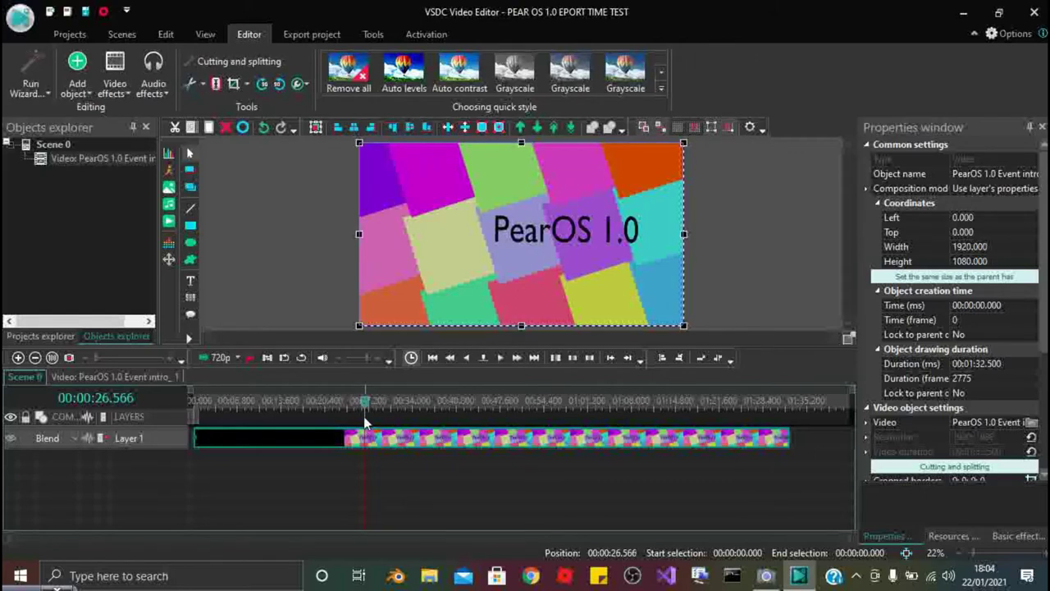
Split the video clip at 00:00:23.500, where its black opening ends.
drag(365, 407, 346, 460)
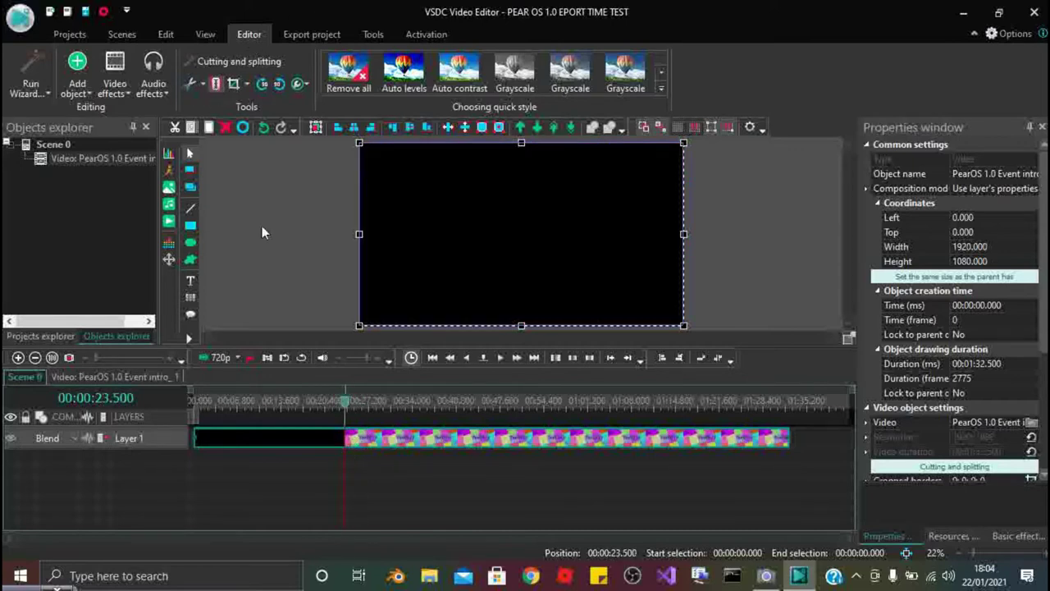
click(216, 85)
click(380, 462)
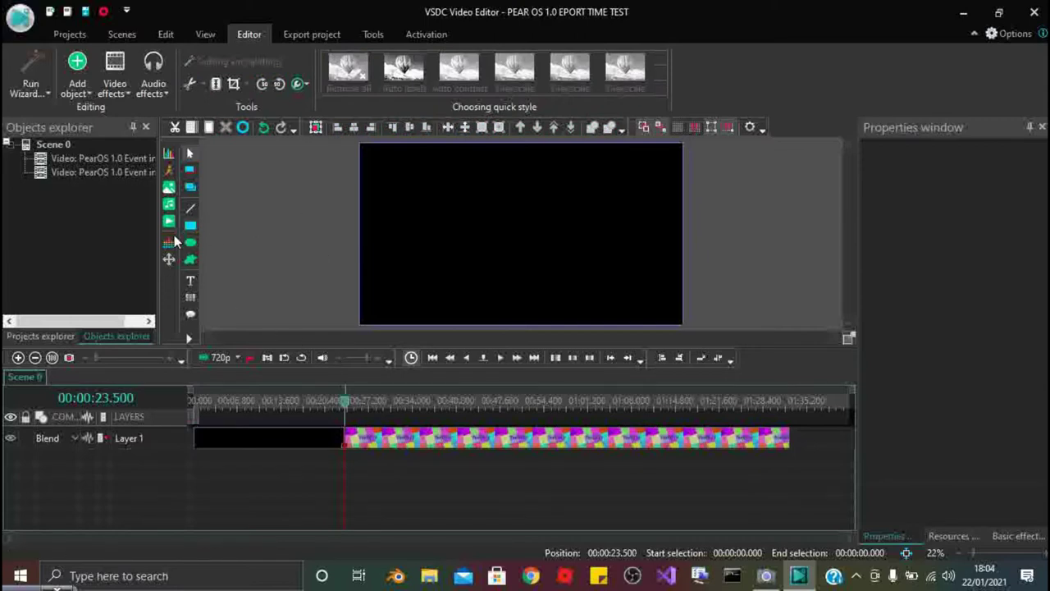
Set the timeline position to 00:00:34.733 and select the second part of the split video.
click(169, 170)
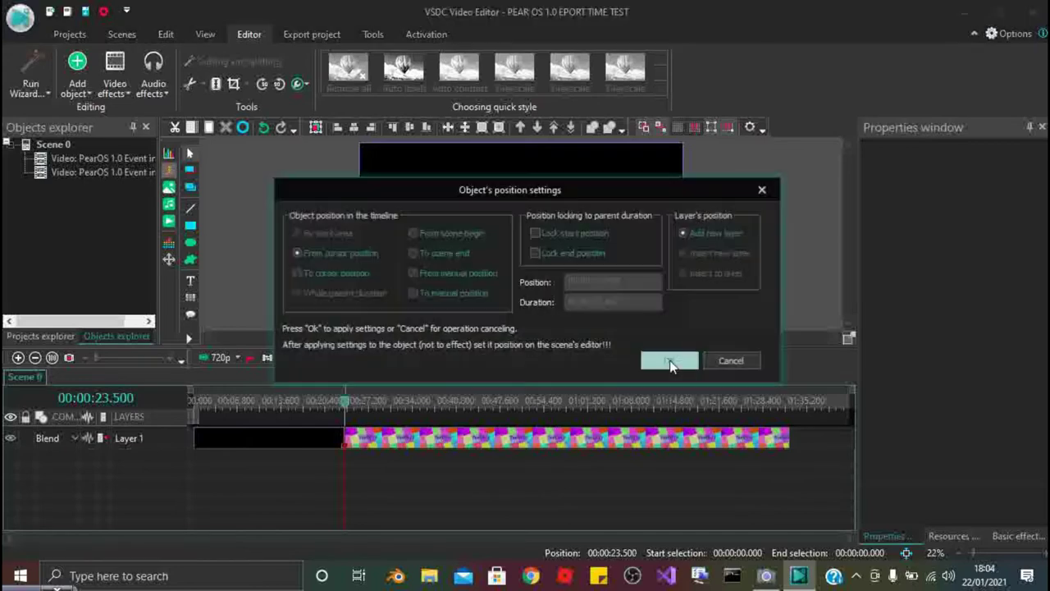
click(762, 189)
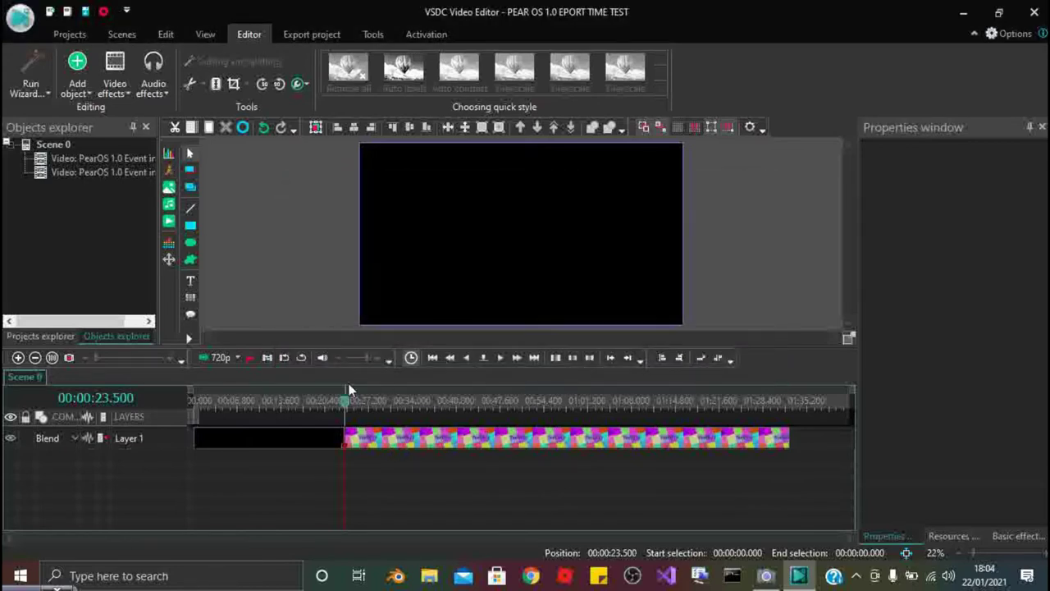
drag(345, 401, 420, 440)
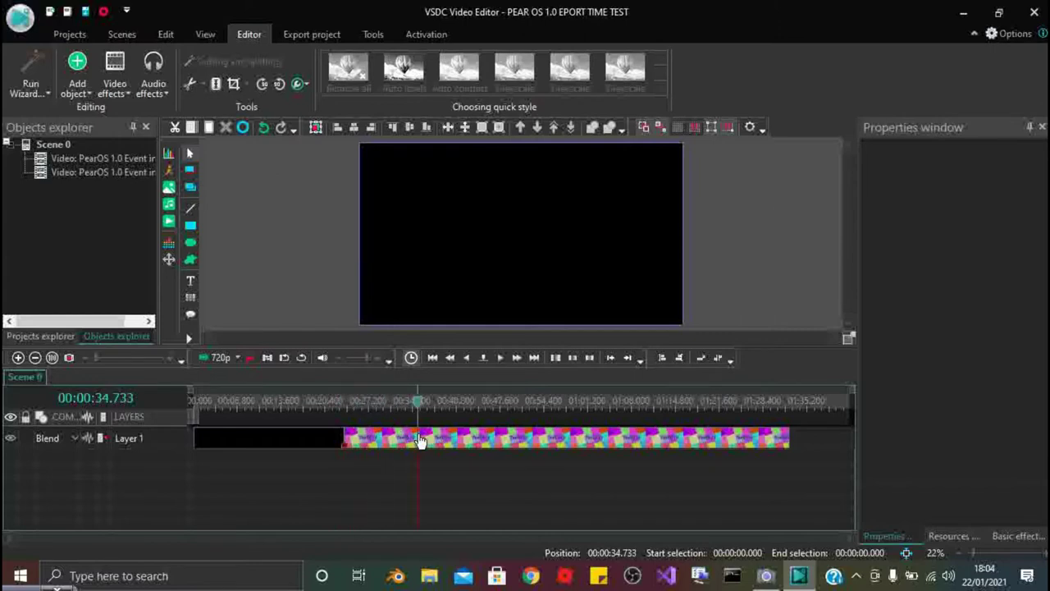
click(463, 439)
click(447, 466)
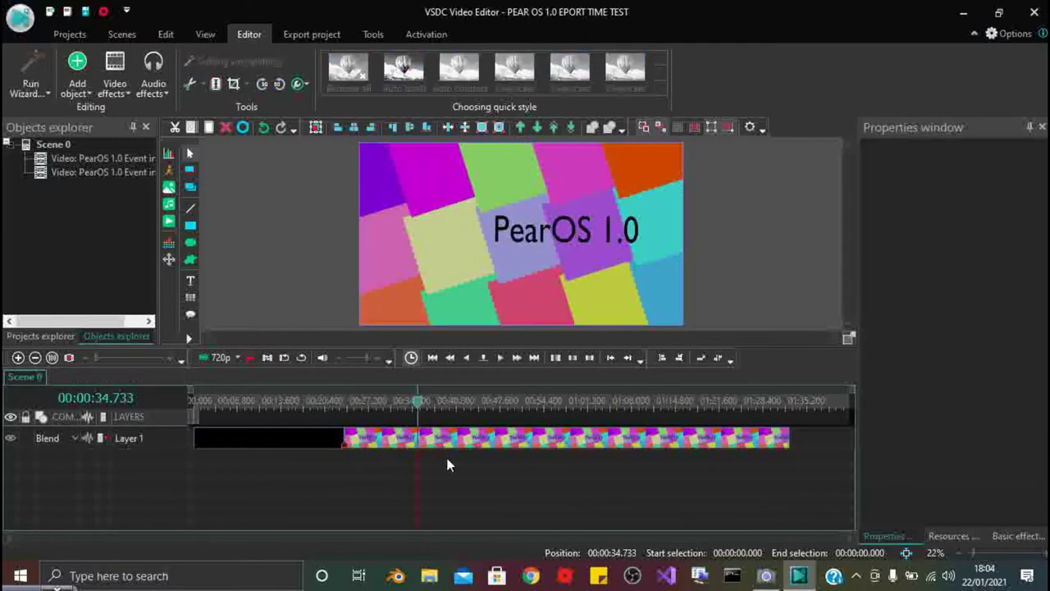
click(429, 439)
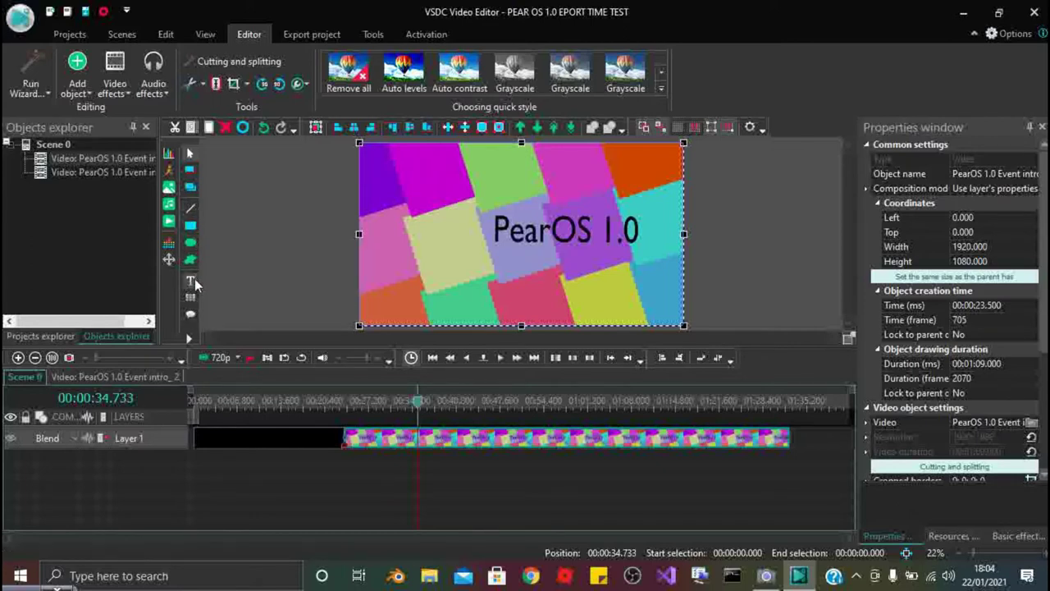
mouse_move(195, 279)
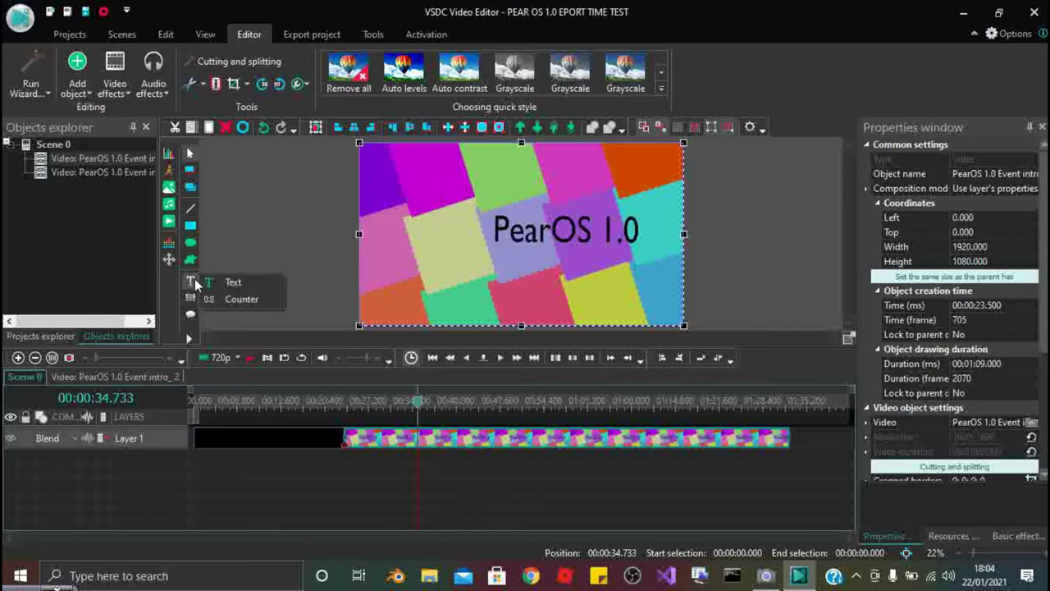
click(232, 282)
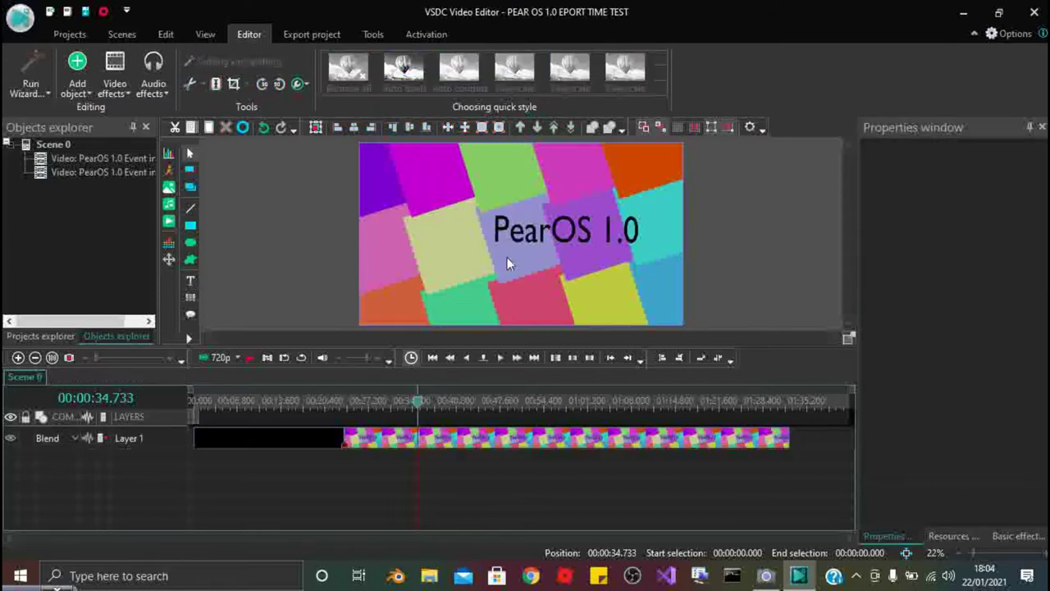
click(507, 257)
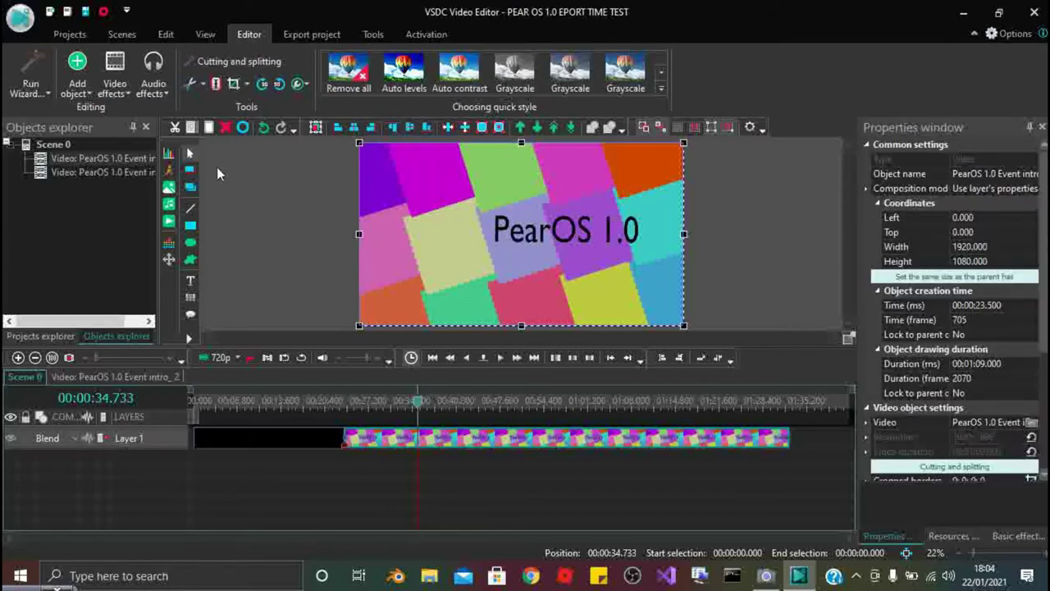
Move the second video part partly out of the scene frame and realign it with the frame.
drag(457, 223, 418, 321)
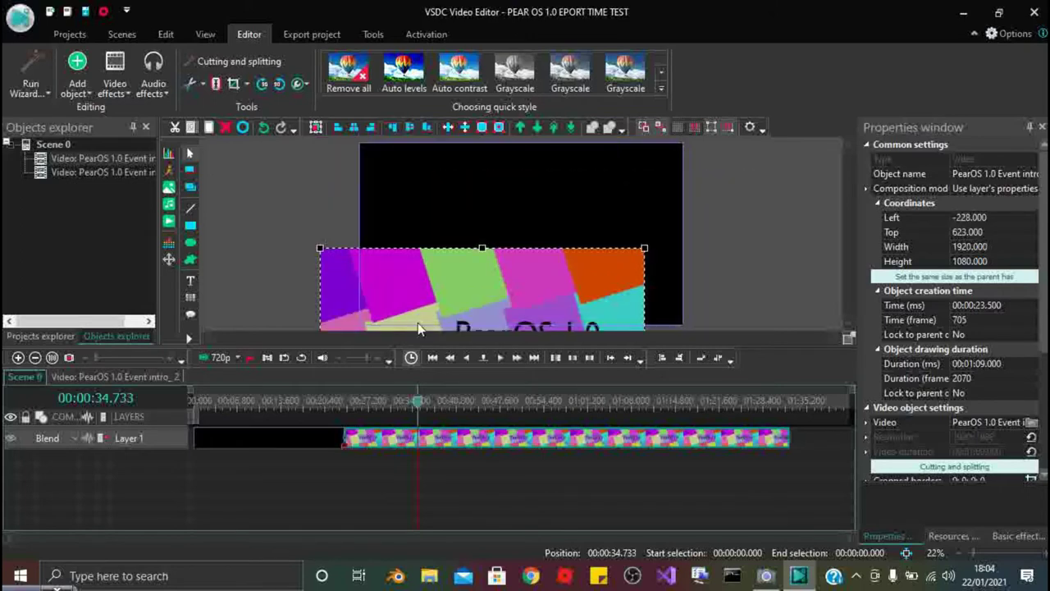
drag(466, 280, 509, 179)
click(711, 209)
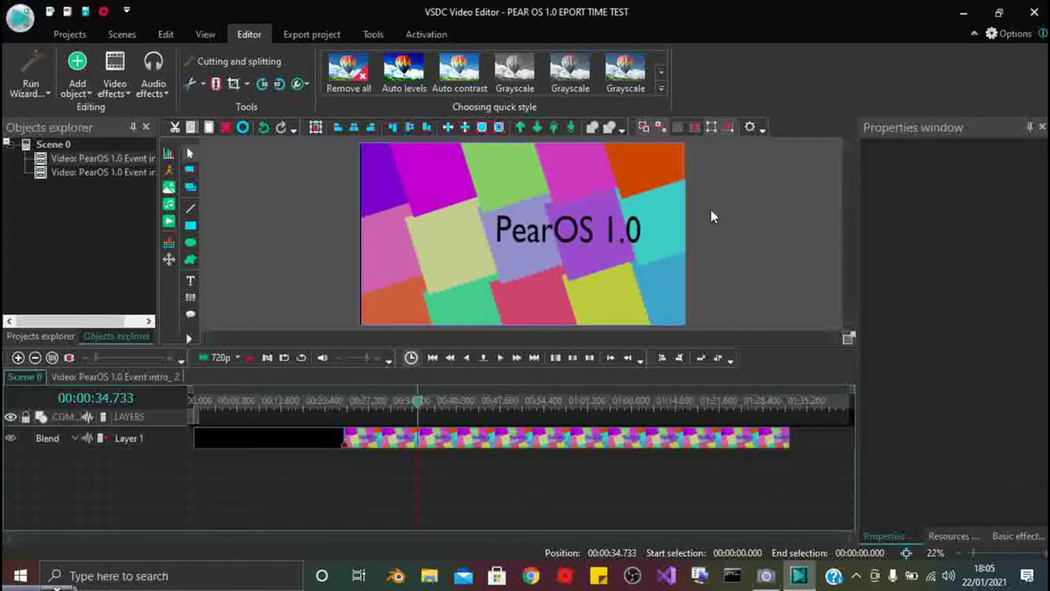
click(561, 213)
mouse_move(556, 214)
mouse_down()
mouse_move(541, 215)
mouse_move(557, 211)
mouse_up()
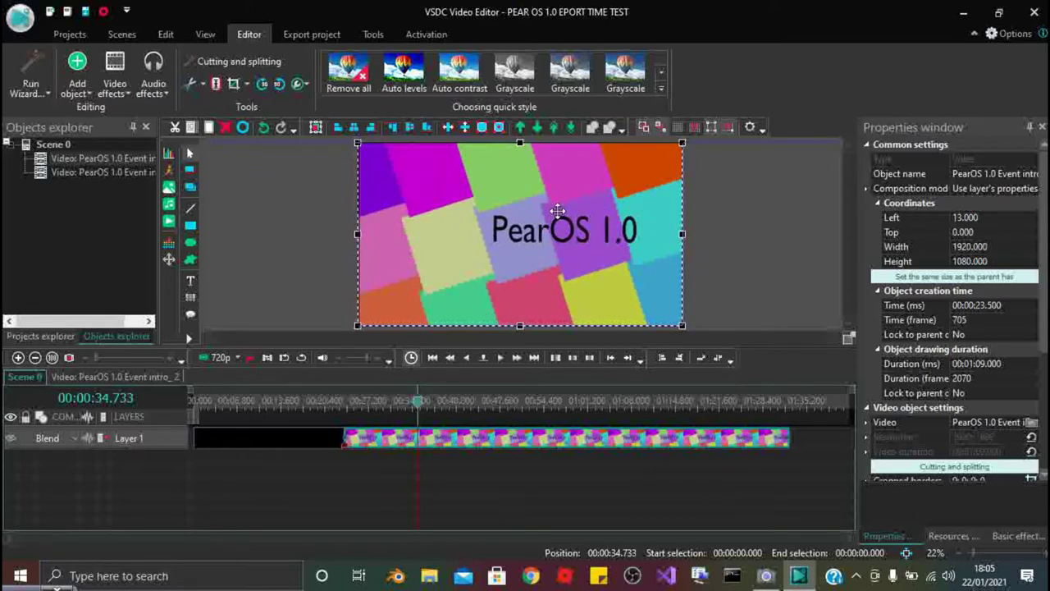
click(757, 290)
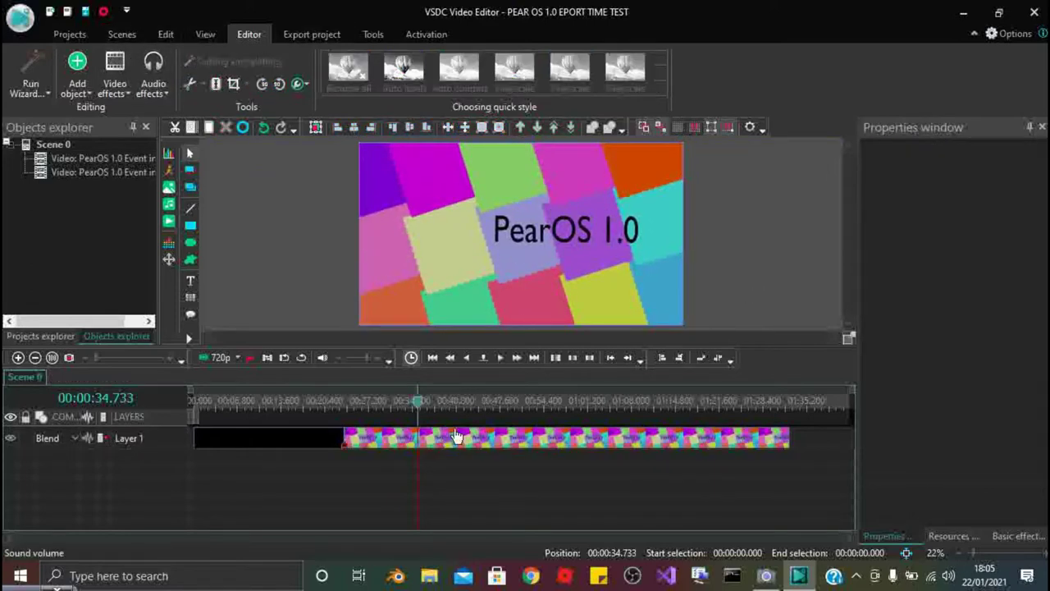
Try a Pixelize filter on the second video part, positioned from the cursor on a new layer.
double_click(504, 438)
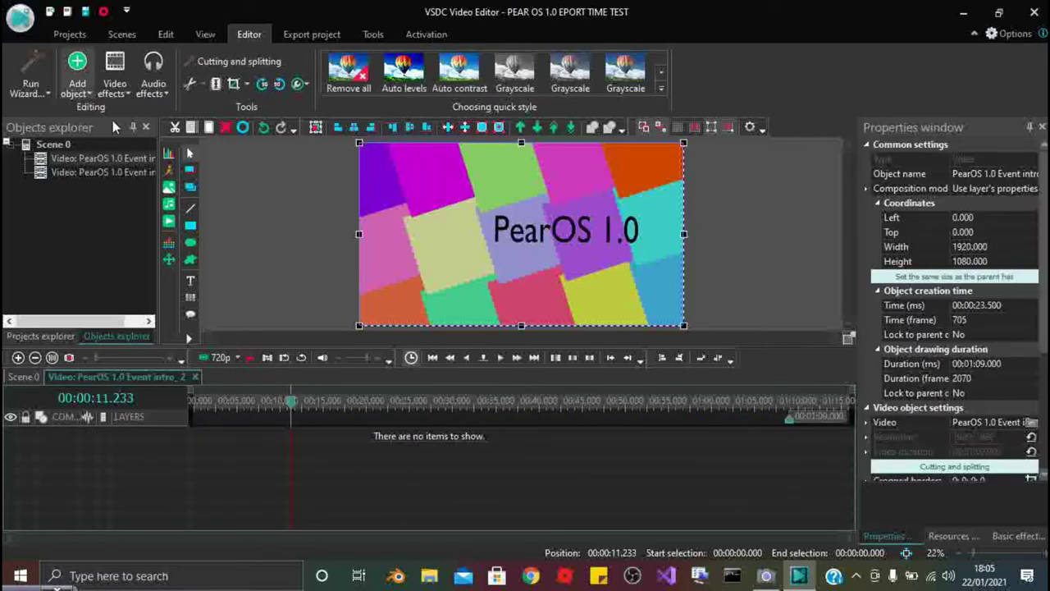
click(89, 138)
click(472, 439)
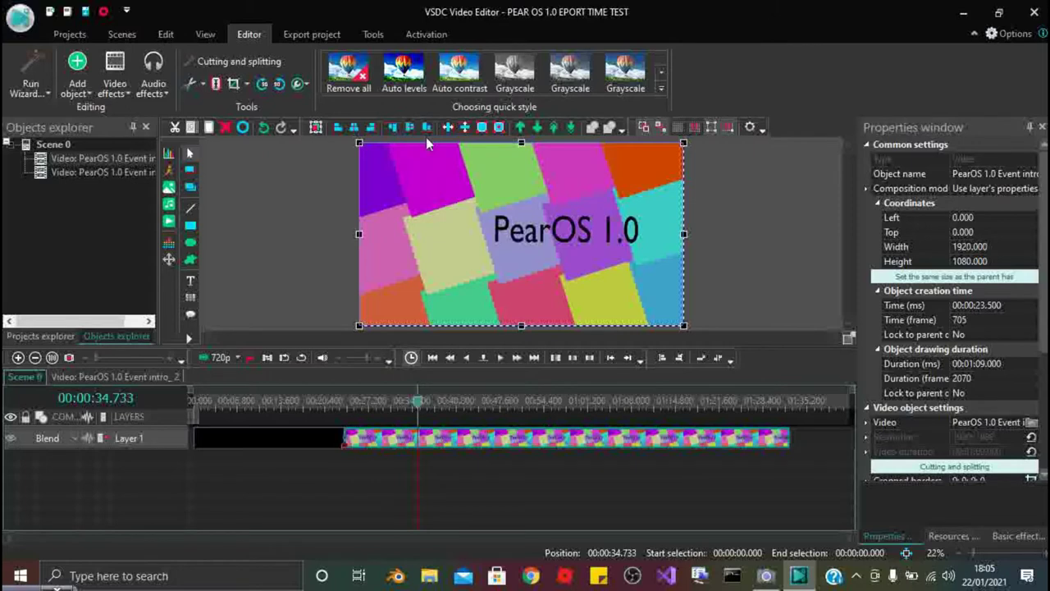
click(119, 75)
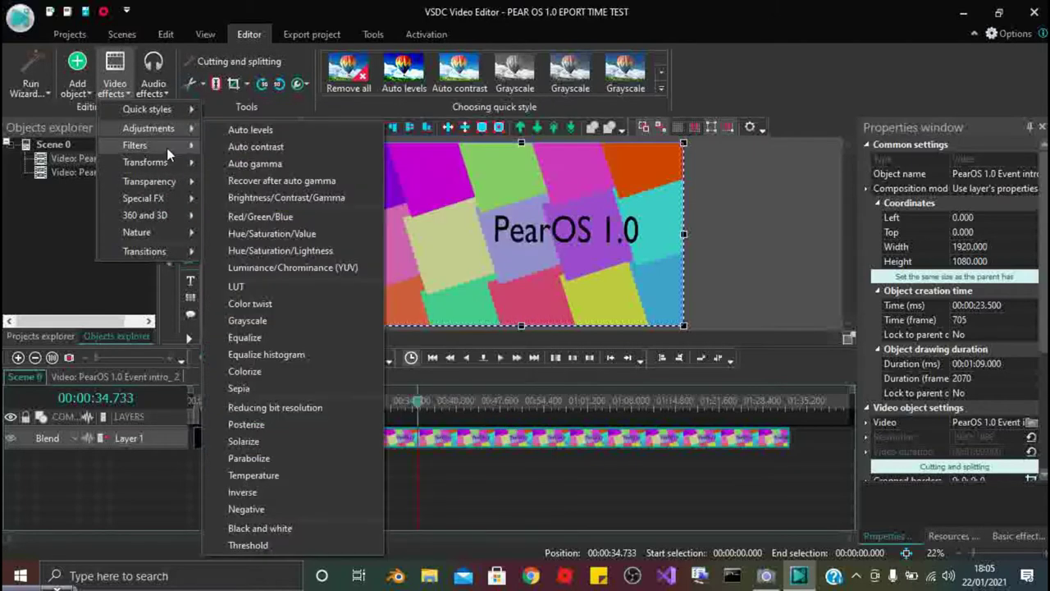
mouse_move(167, 143)
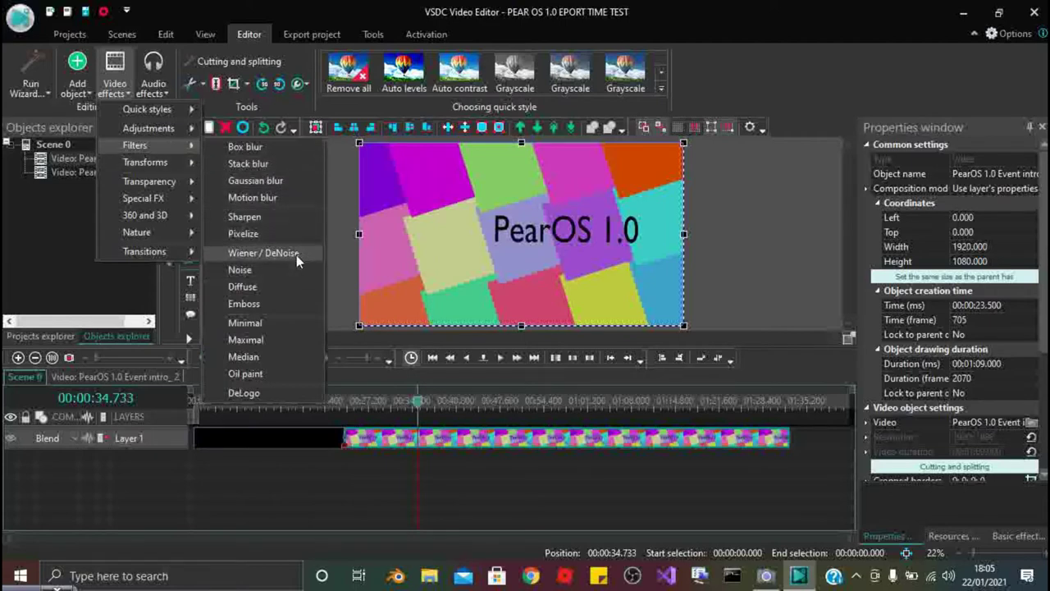
click(286, 236)
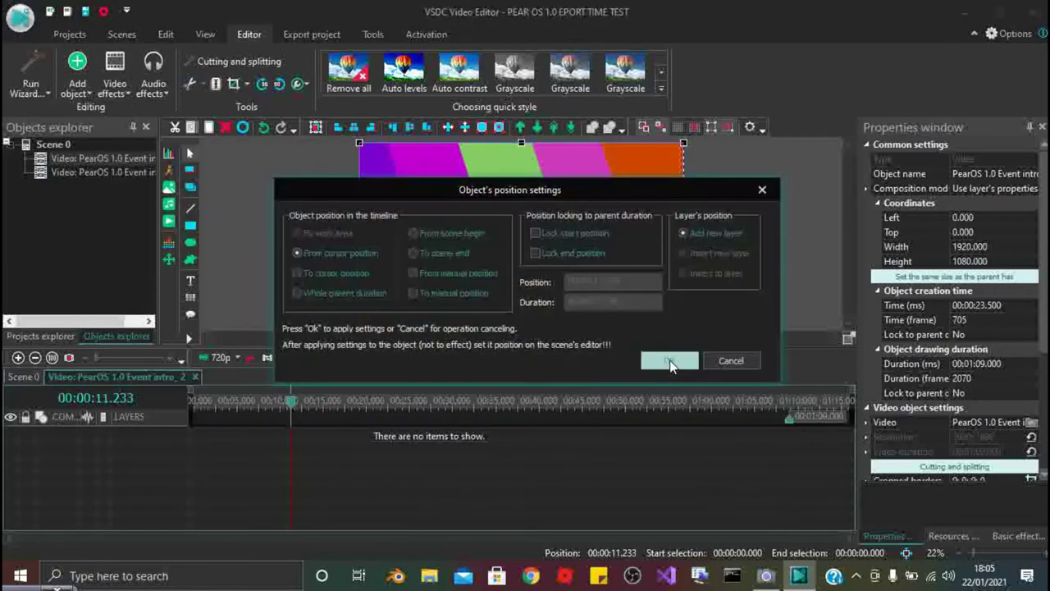
click(670, 362)
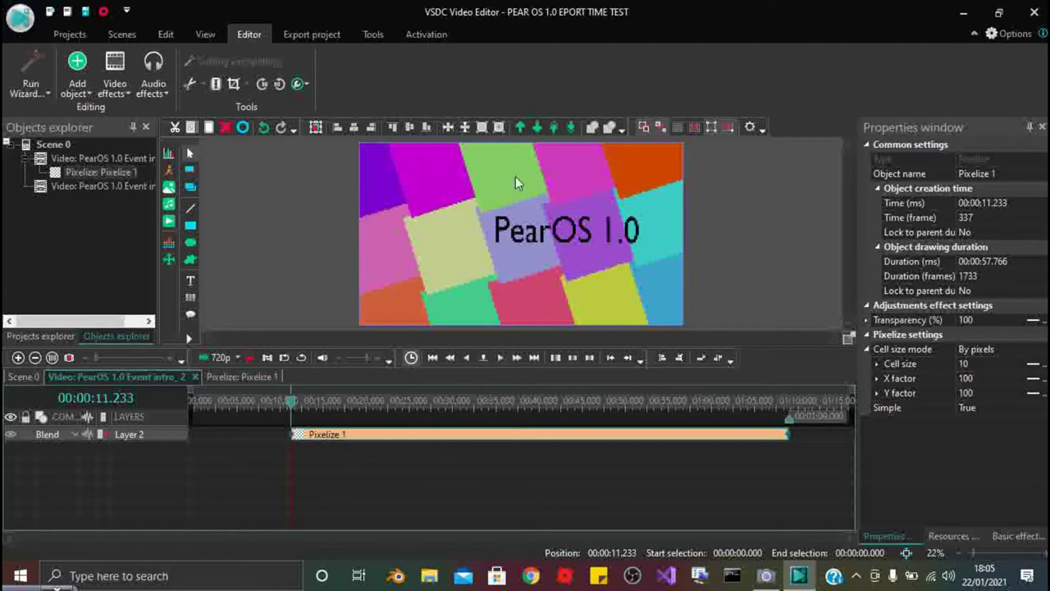
Delete the Pixelize effect from the second video part and return to the Scene 0 timeline.
click(506, 242)
double_click(422, 435)
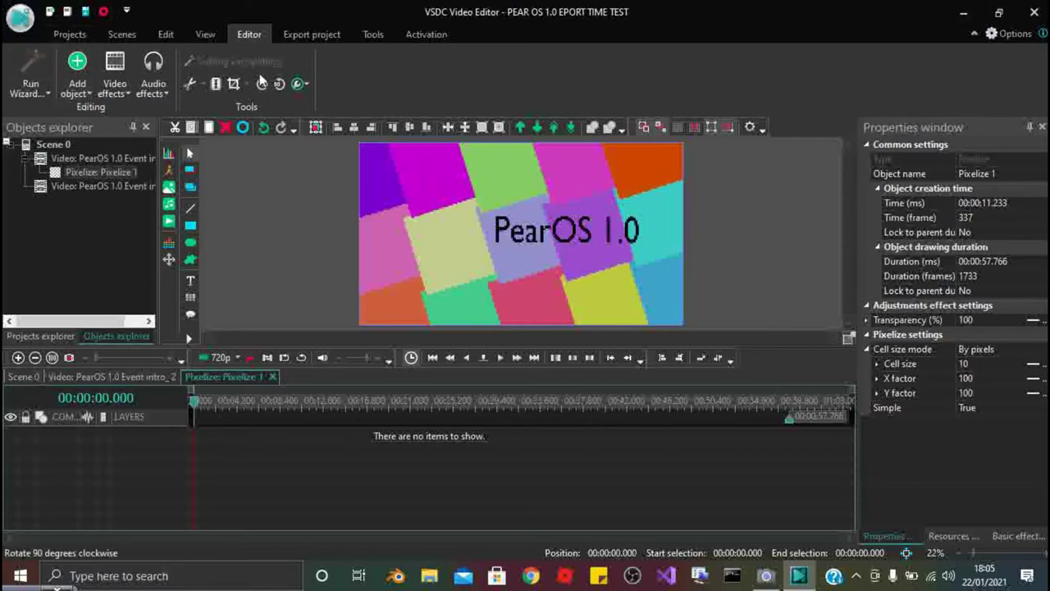
scroll(216, 35, up, 1)
scroll(215, 34, down, 1)
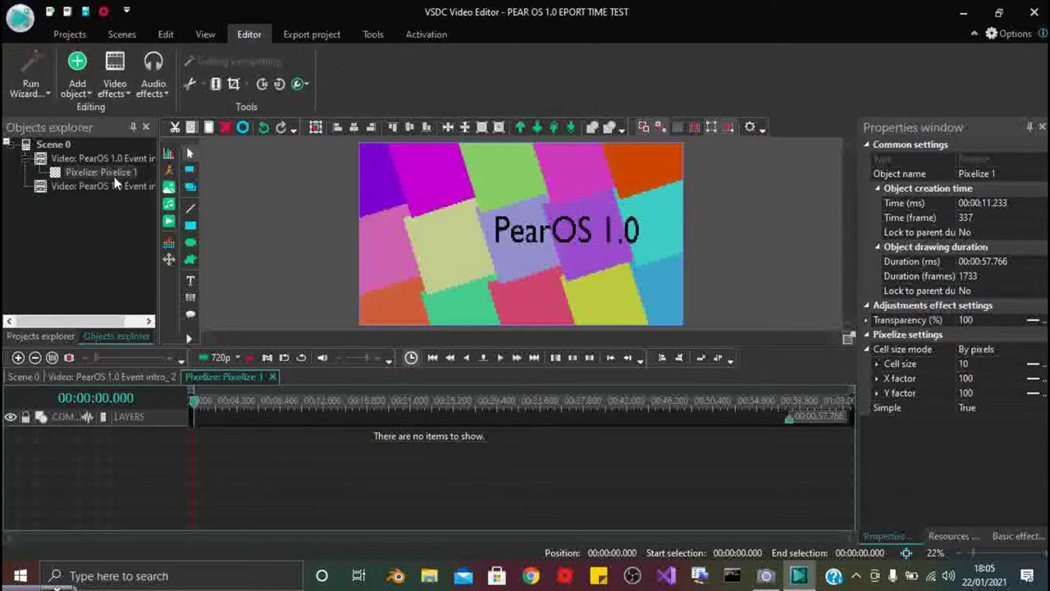
click(88, 172)
key(Delete)
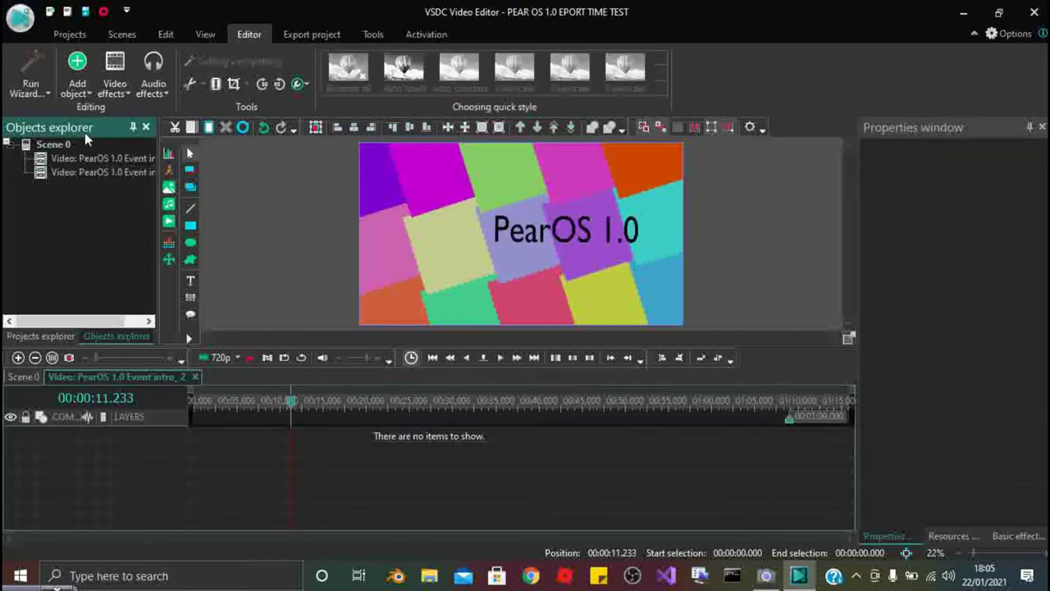
click(57, 144)
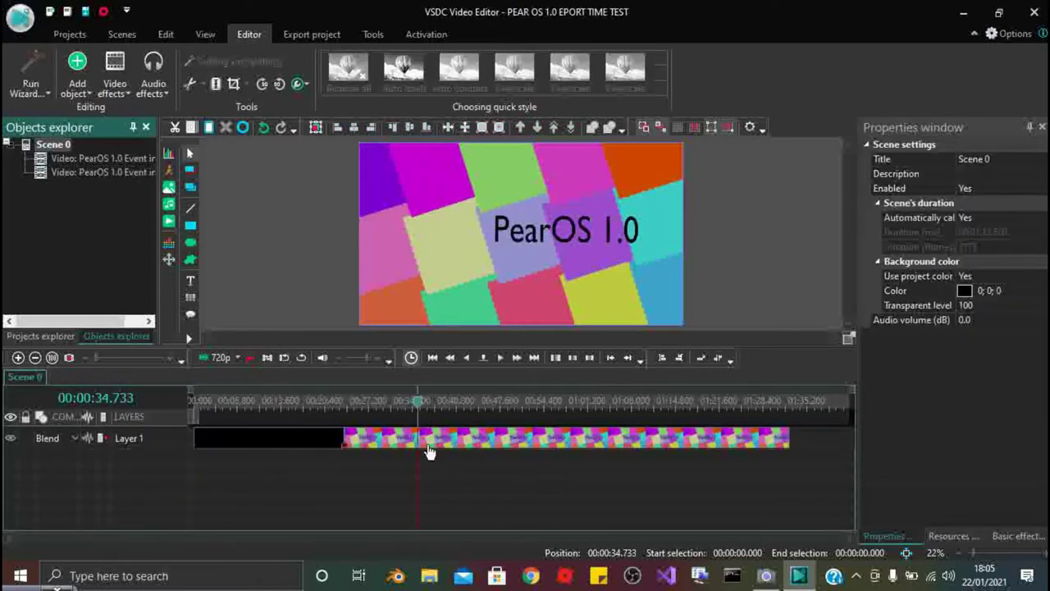
Export the project for YouTube with the 1080p (Full HD) profile, continuing without premium features and replacing the existing output file.
click(322, 35)
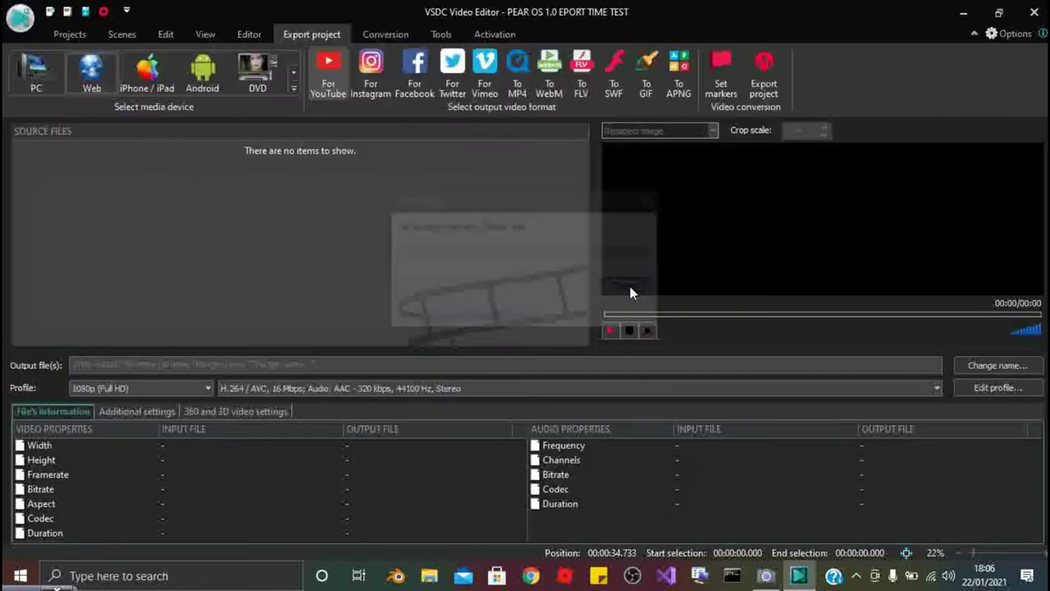
click(149, 388)
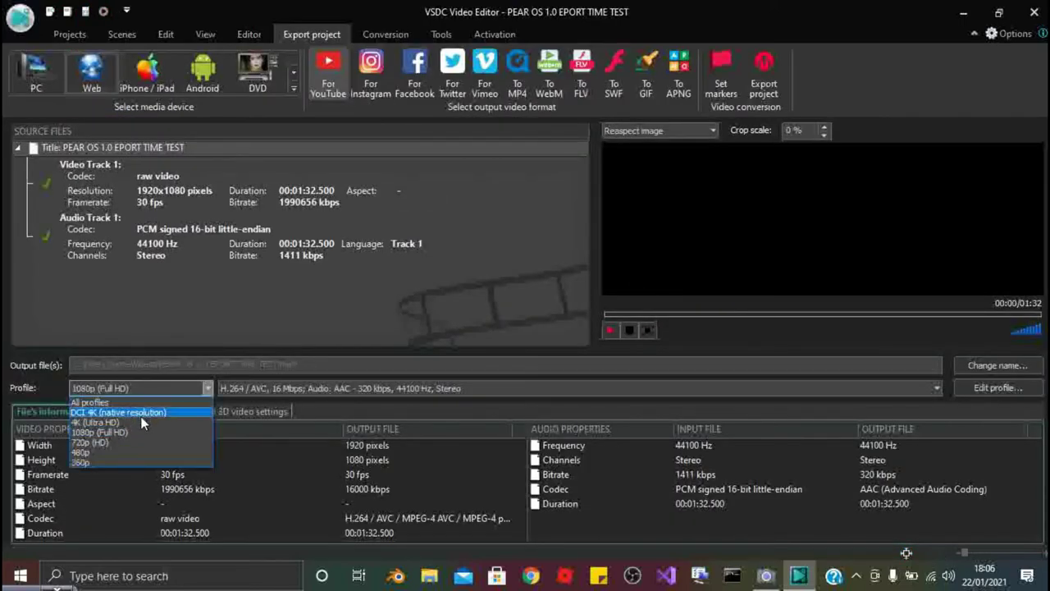
click(165, 433)
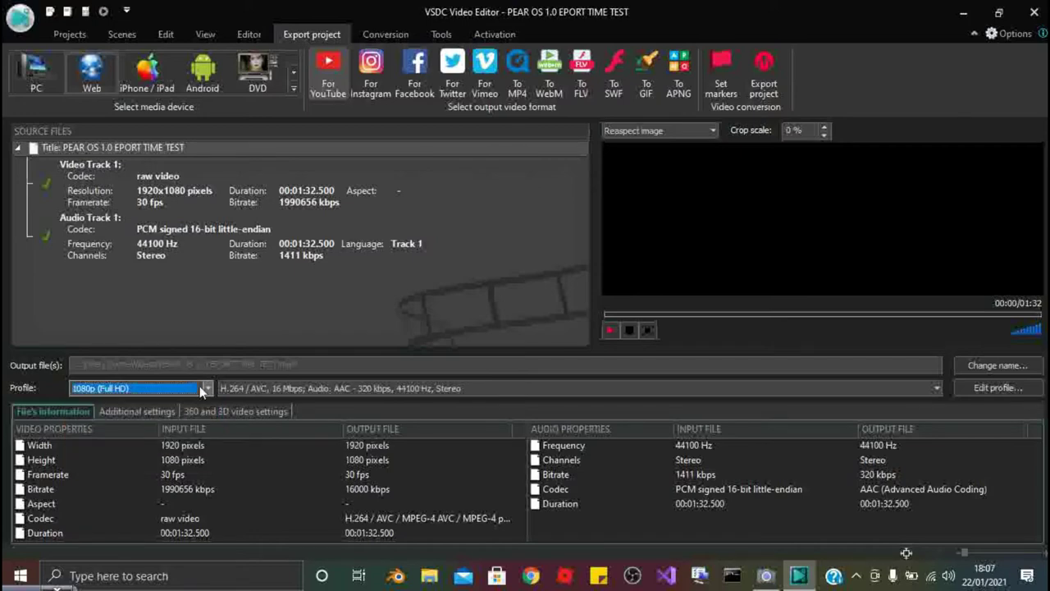
click(774, 77)
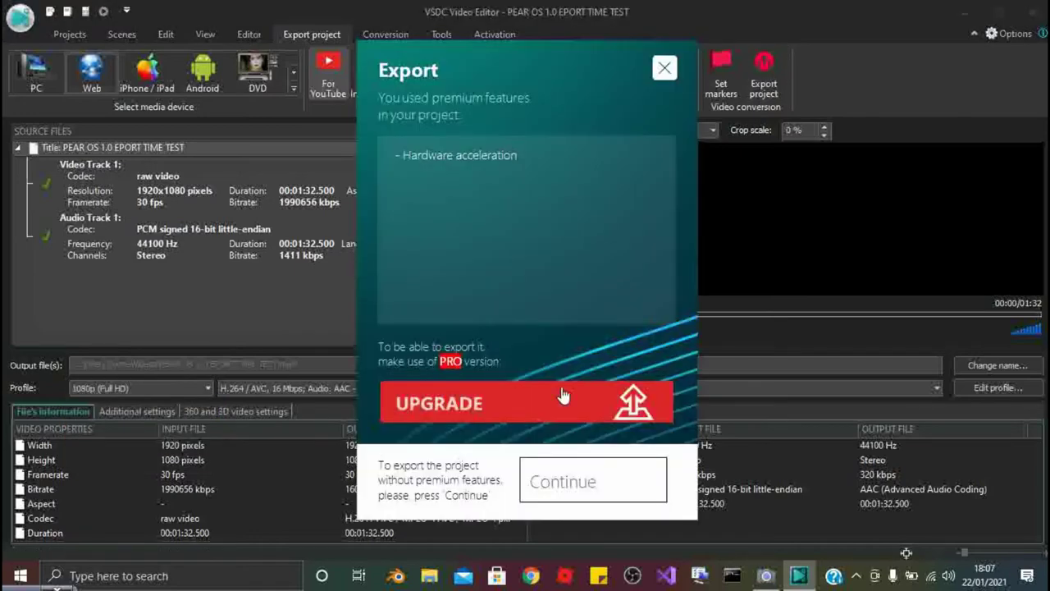
click(612, 484)
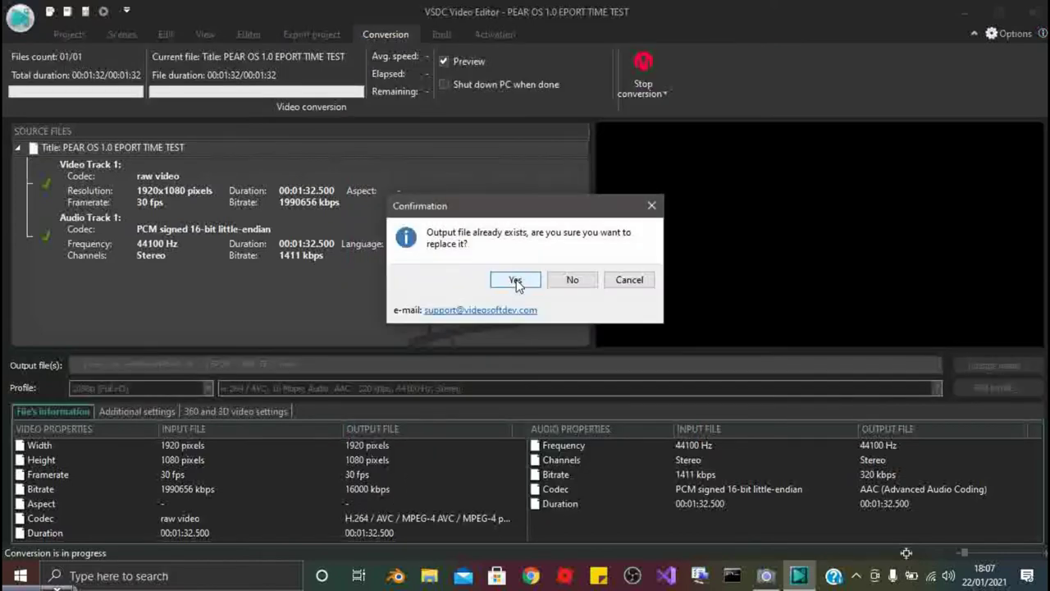
click(516, 280)
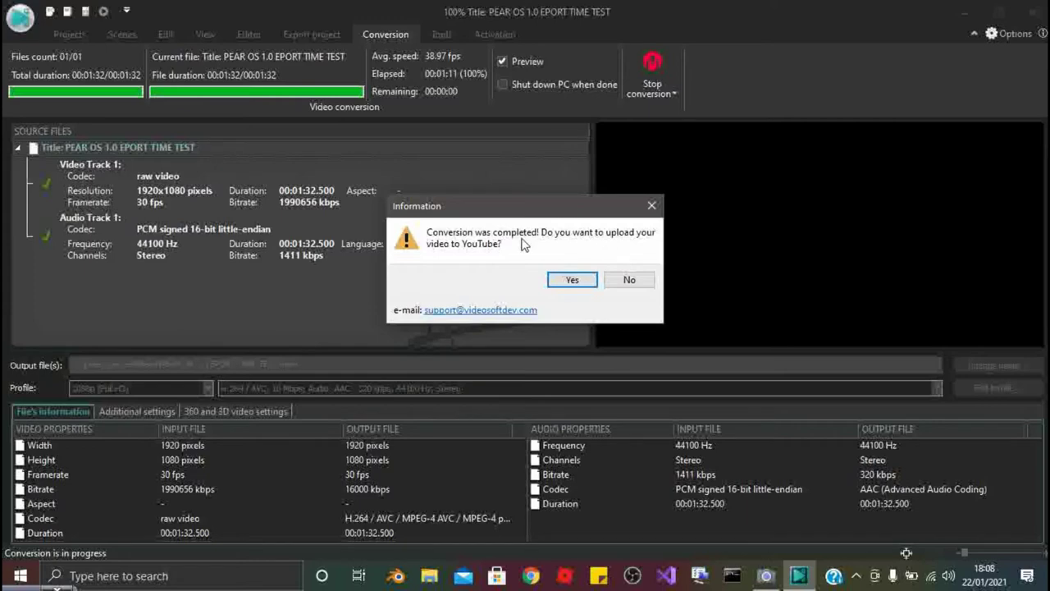
Decline the YouTube upload and close the video editor without saving the project.
click(648, 276)
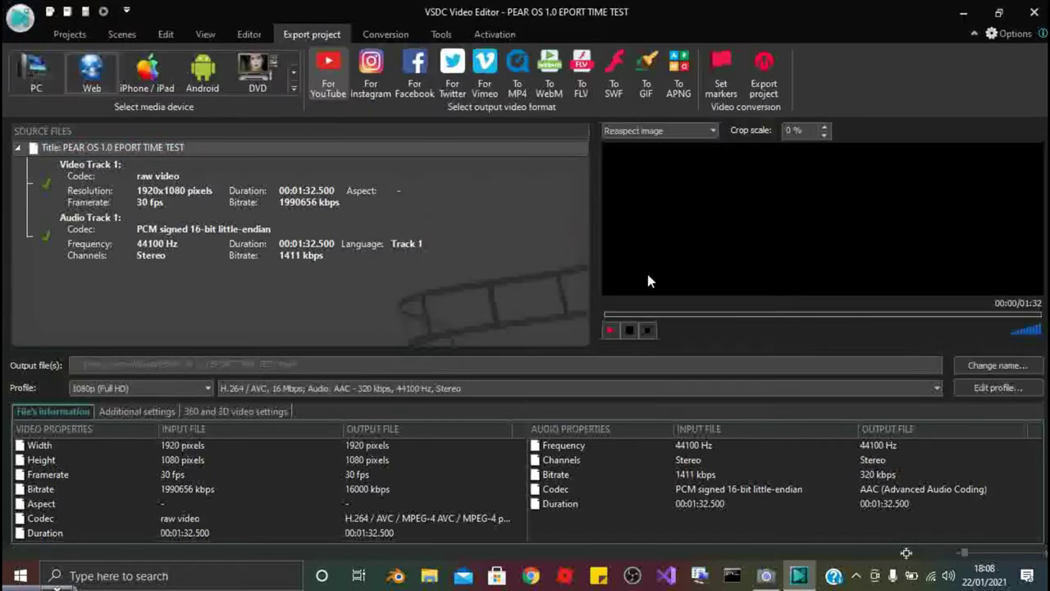
click(1034, 11)
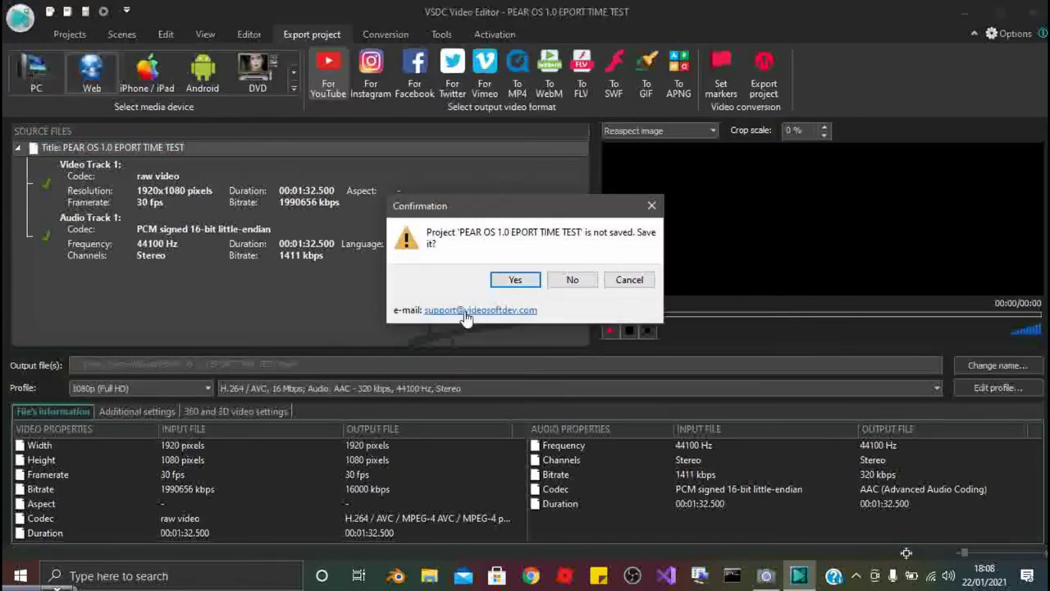
click(555, 286)
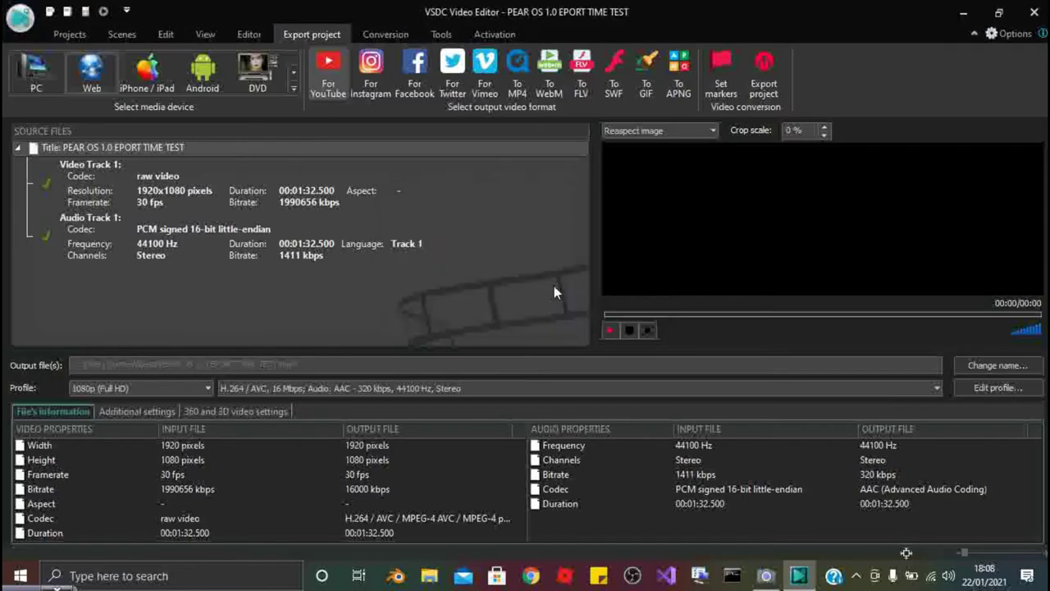
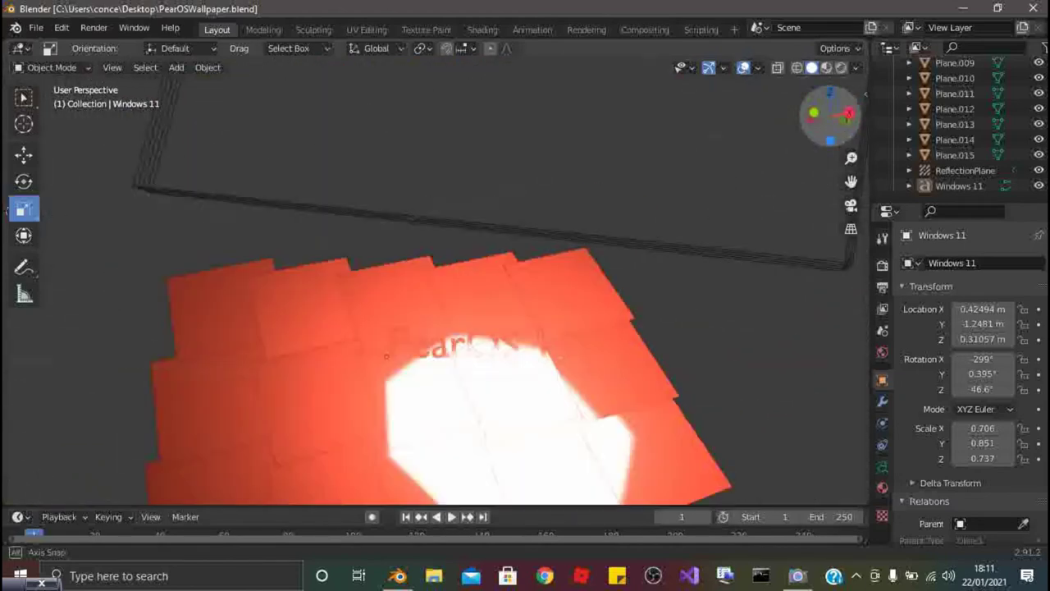
Switch to Blender's PearOSWallpaper scene, view it through the camera and render the image.
drag(385, 355, 573, 80)
drag(435, 279, 459, 344)
mouse_move(830, 115)
mouse_down()
mouse_move(845, 123)
mouse_move(821, 107)
mouse_move(813, 123)
mouse_move(824, 122)
mouse_up()
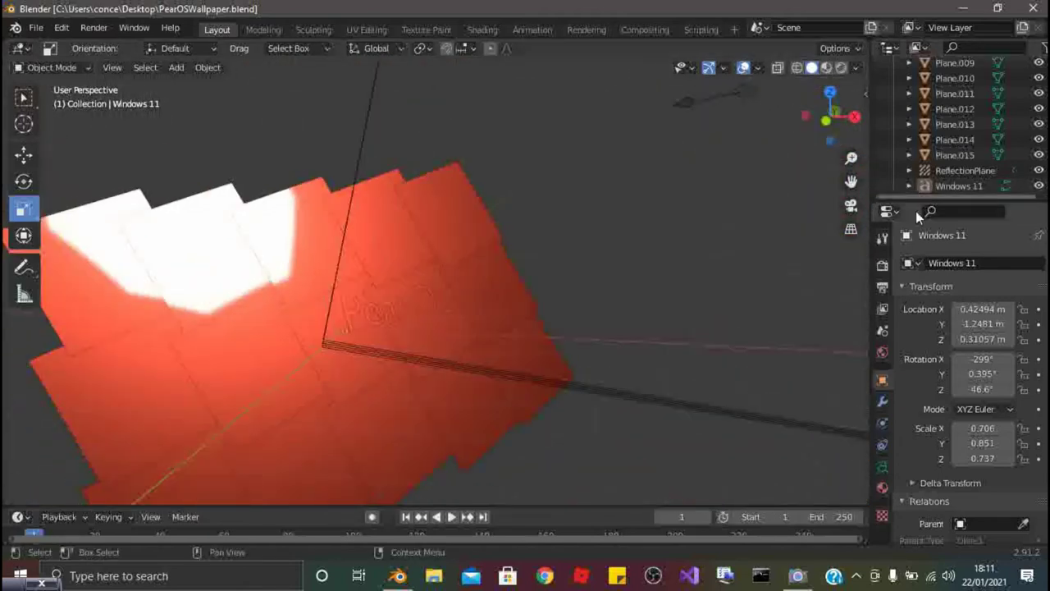
click(851, 206)
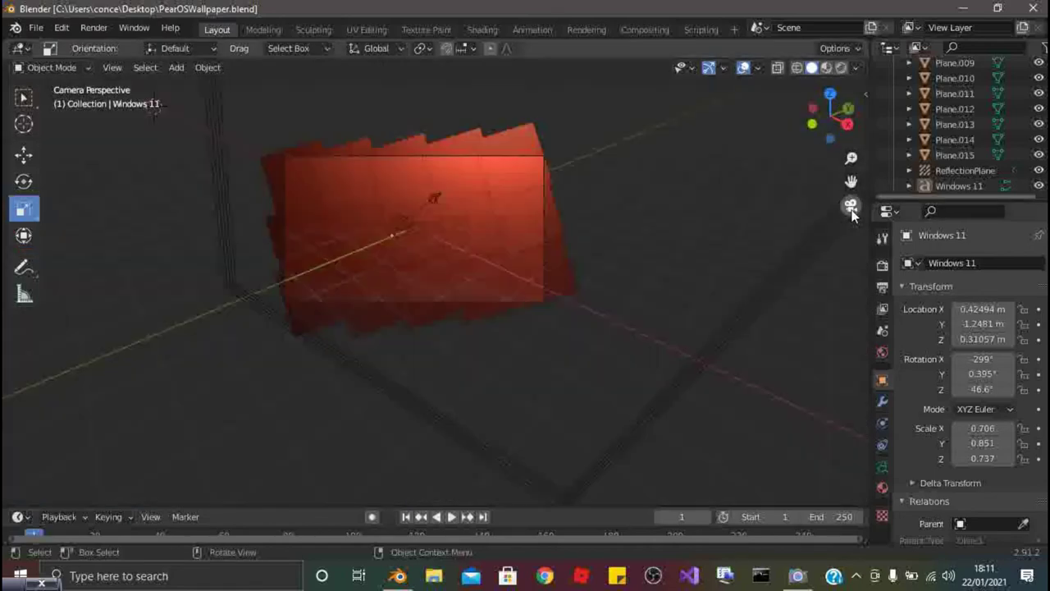
click(94, 28)
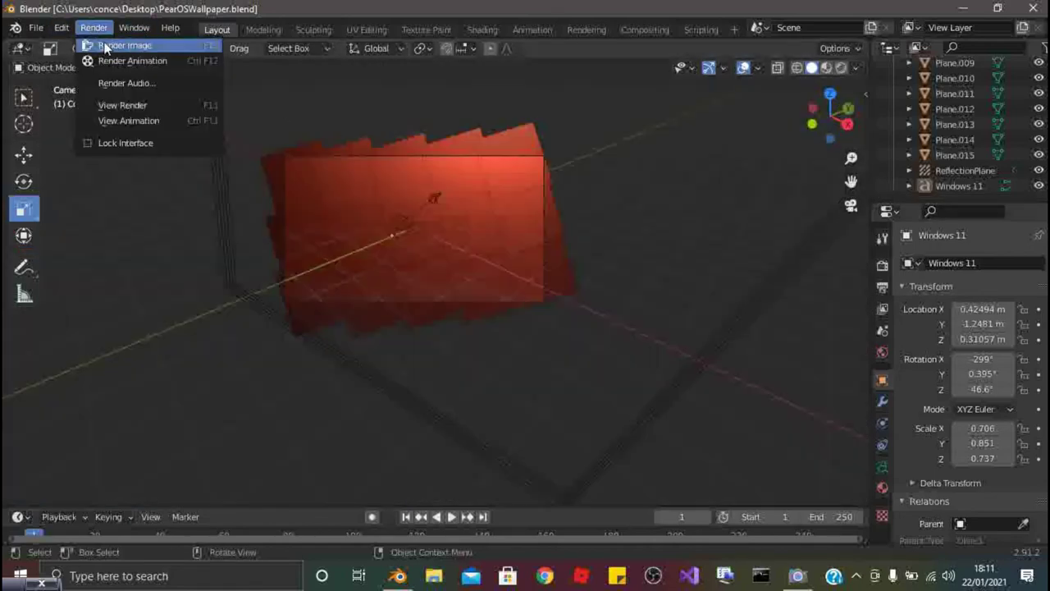
click(115, 46)
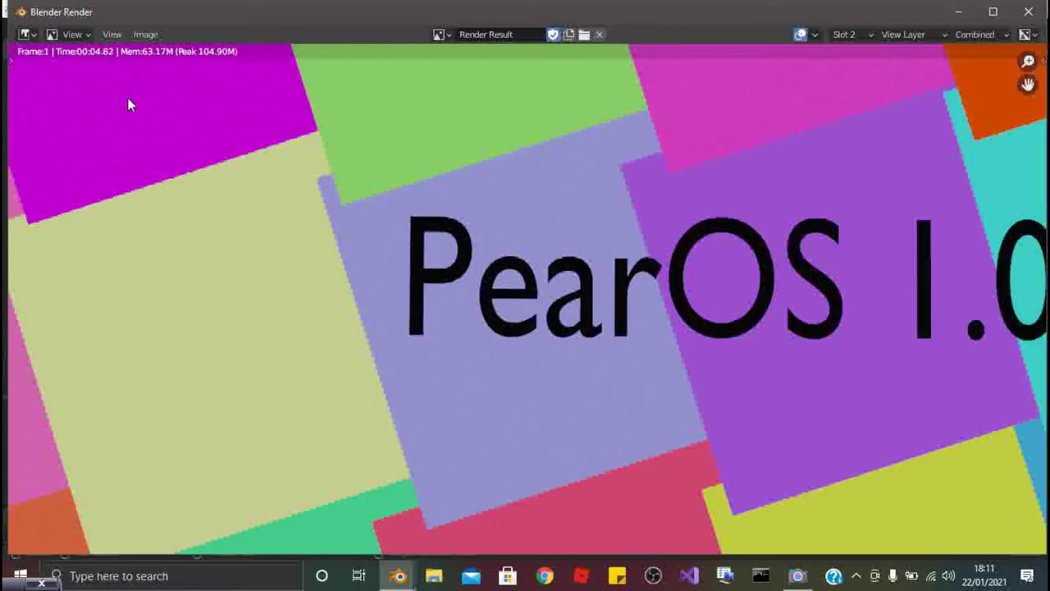
Examine the rendered wallpaper image both in full and up close.
scroll(162, 267, down, 4)
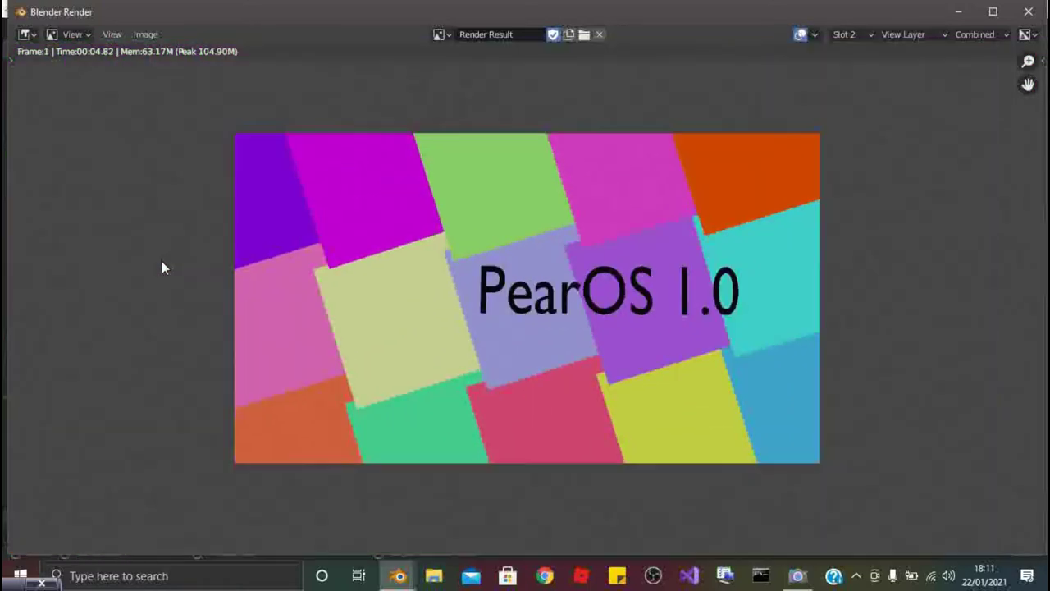
scroll(375, 301, up, 3)
scroll(374, 301, down, 3)
scroll(374, 300, up, 1)
scroll(375, 301, down, 2)
scroll(374, 300, up, 3)
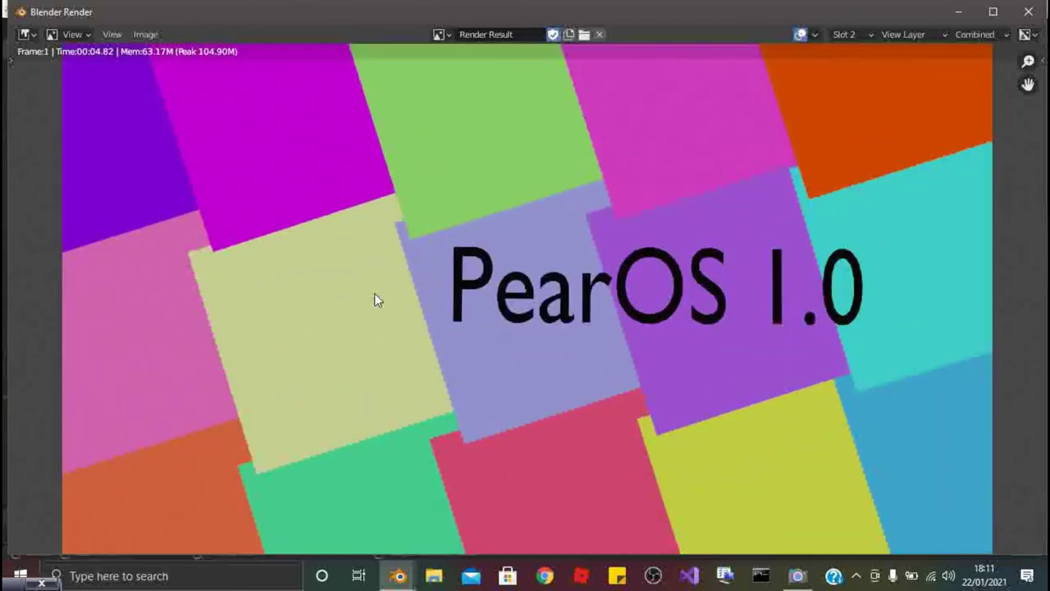
scroll(374, 301, down, 1)
scroll(374, 301, up, 1)
scroll(374, 301, down, 1)
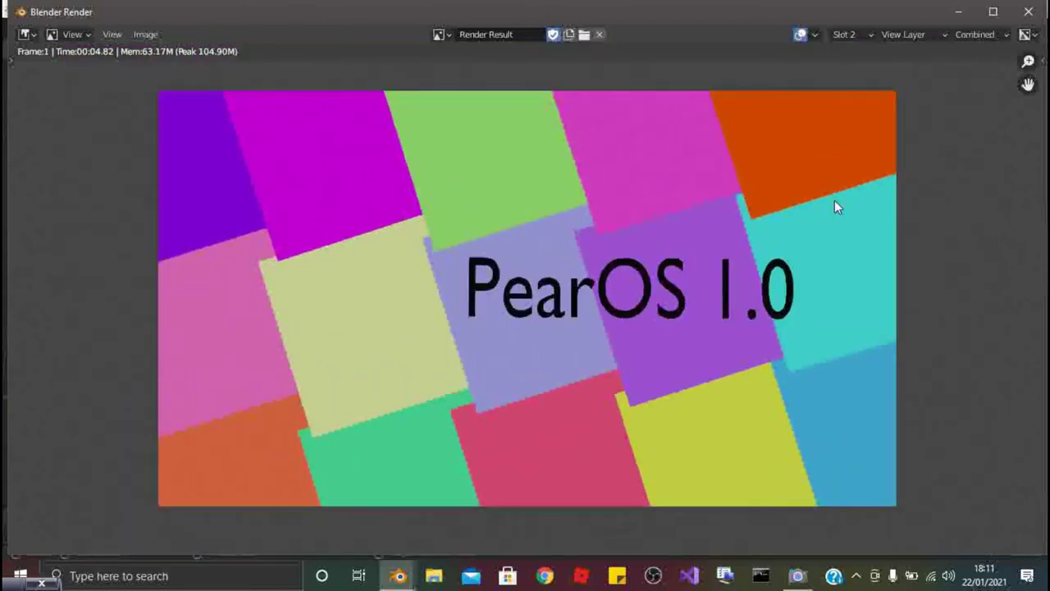
Close the render result window and quit Blender.
drag(1027, 85, 1036, 28)
click(1038, 15)
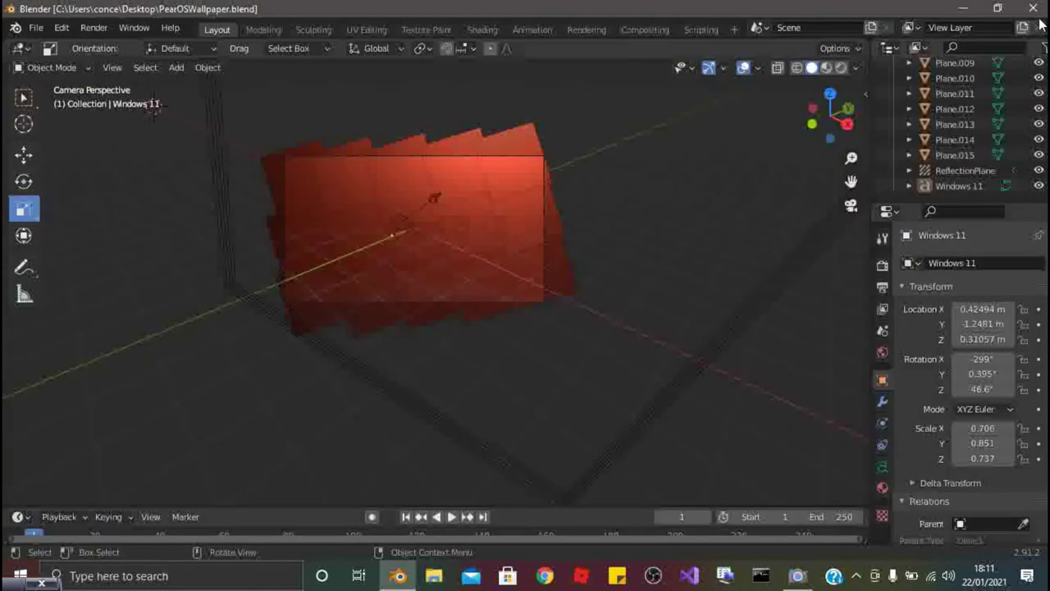
click(1034, 8)
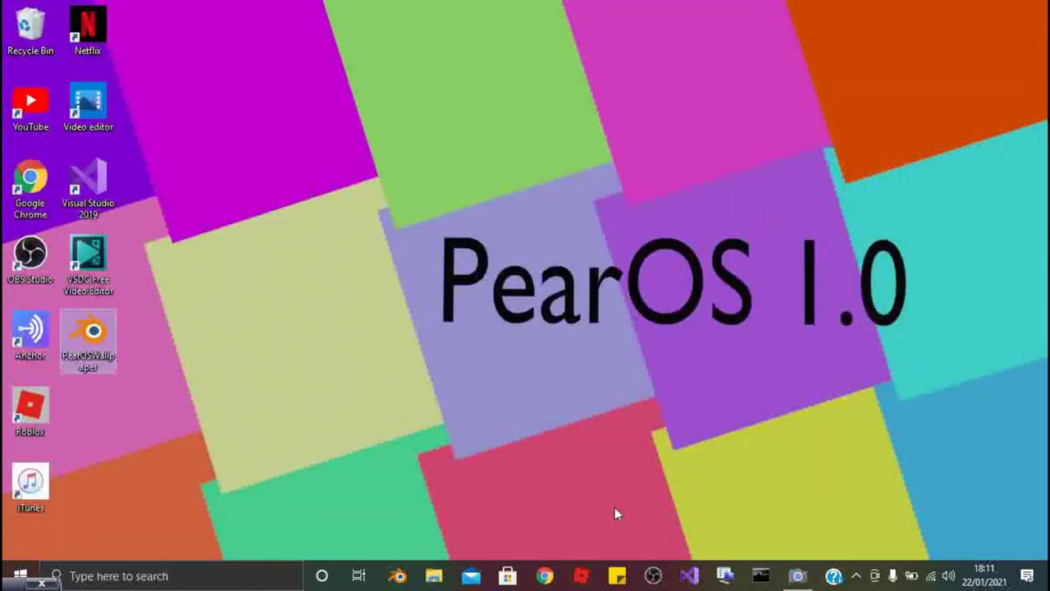
Open Google Chrome on a new tab page.
click(560, 577)
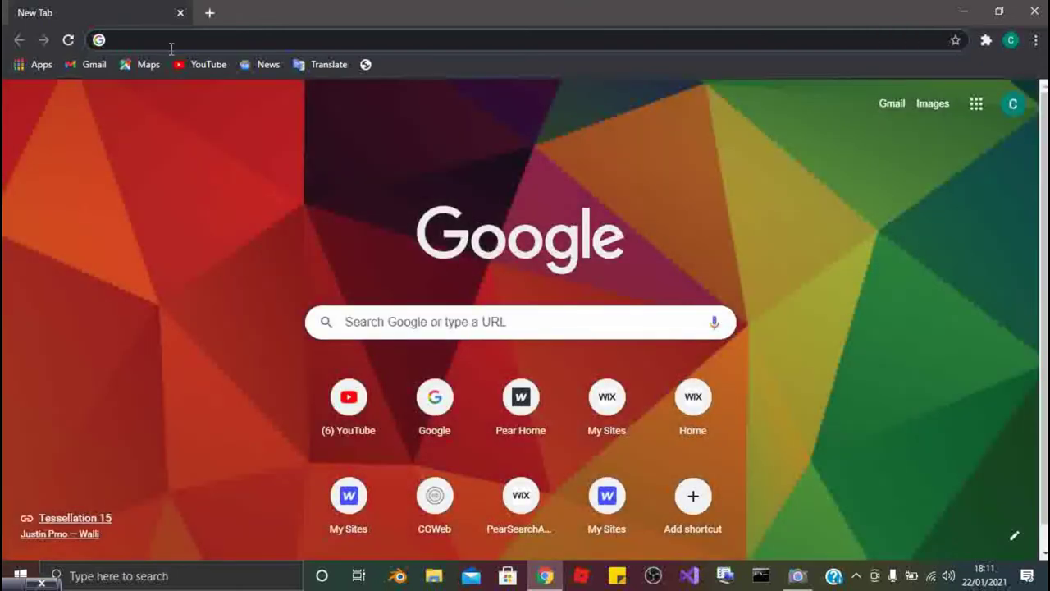
text(youtub)
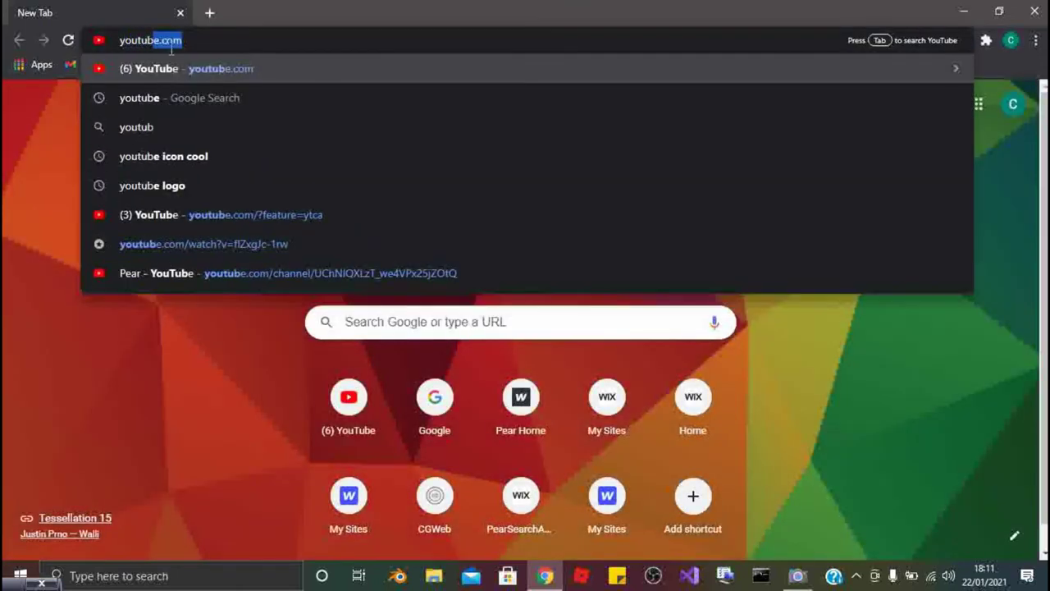
key(BackSpace)
text(e)
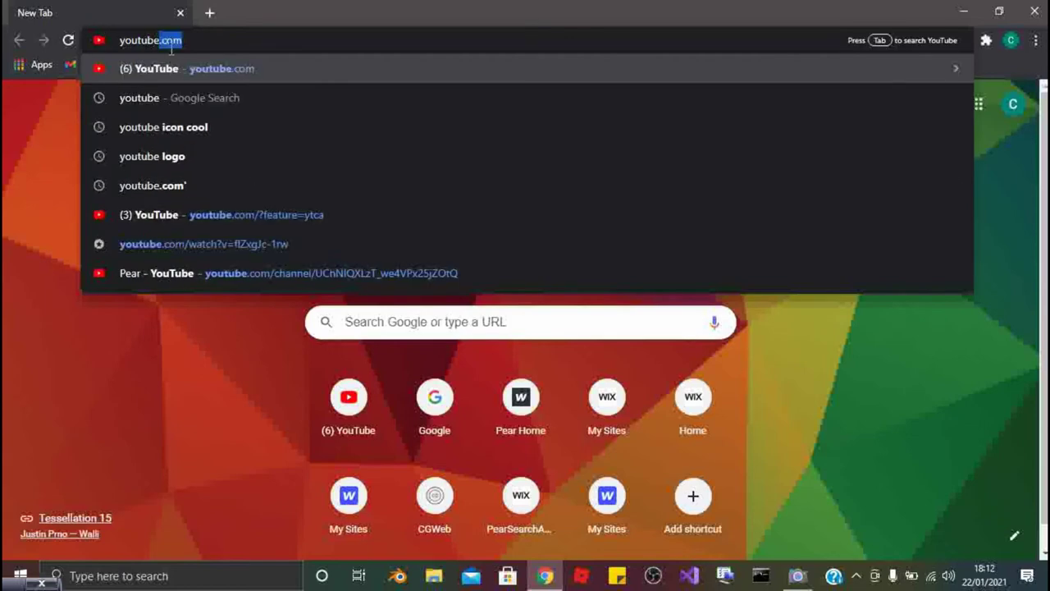
key(BackSpace)
key(BackSpace)
key(BackSpace)
key(BackSpace)
key(BackSpace)
key(BackSpace)
key(BackSpace)
key(BackSpace)
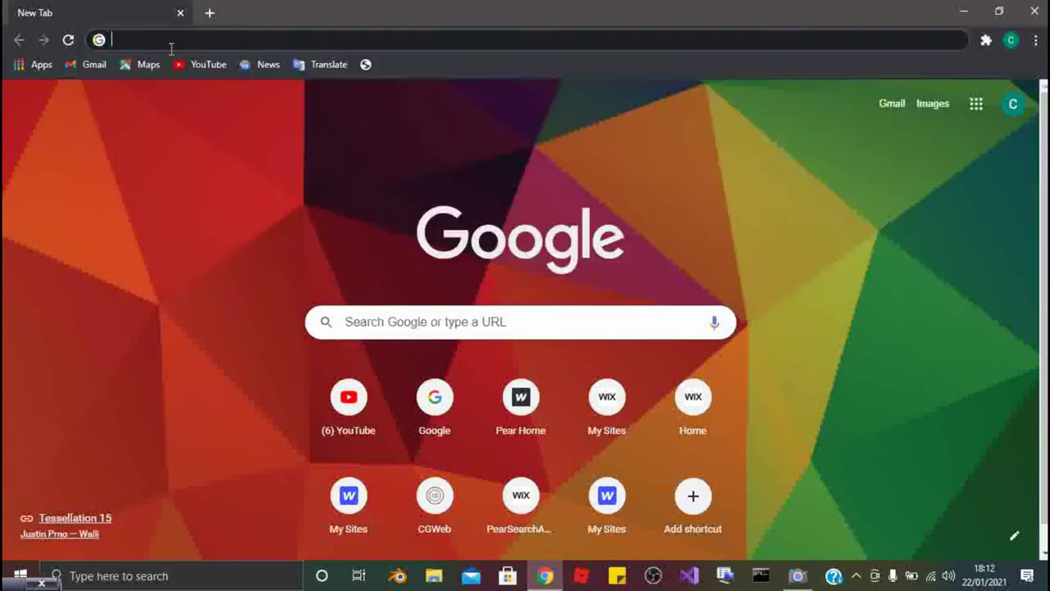
Search Google for "studio".
text(st)
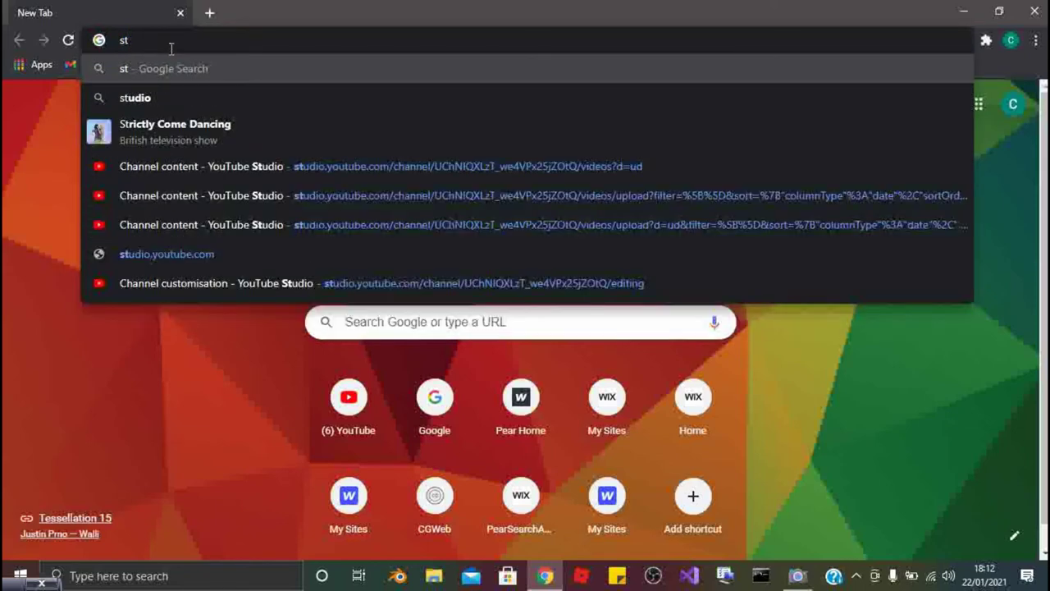
click(172, 97)
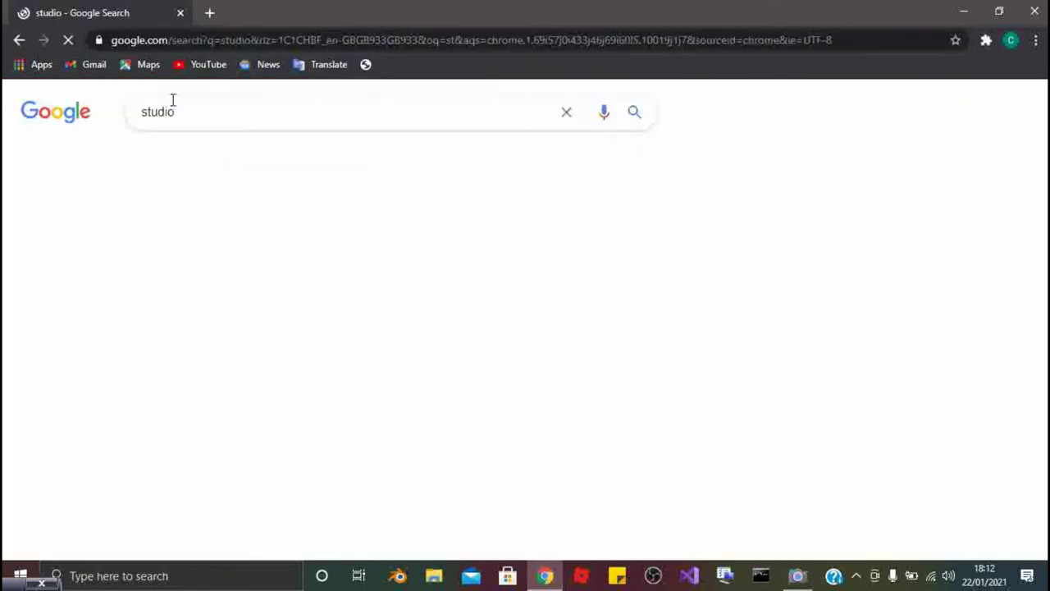
Go to studio.youtube.com and dismiss the video upload dialog to reach the channel content page.
double_click(212, 121)
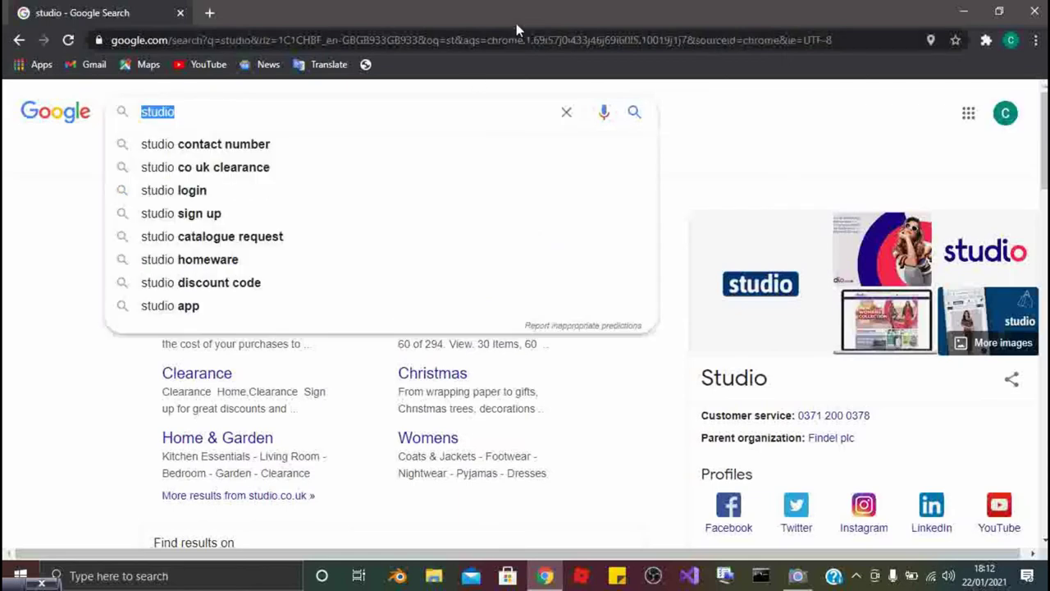
click(488, 41)
key(BackSpace)
text(studio)
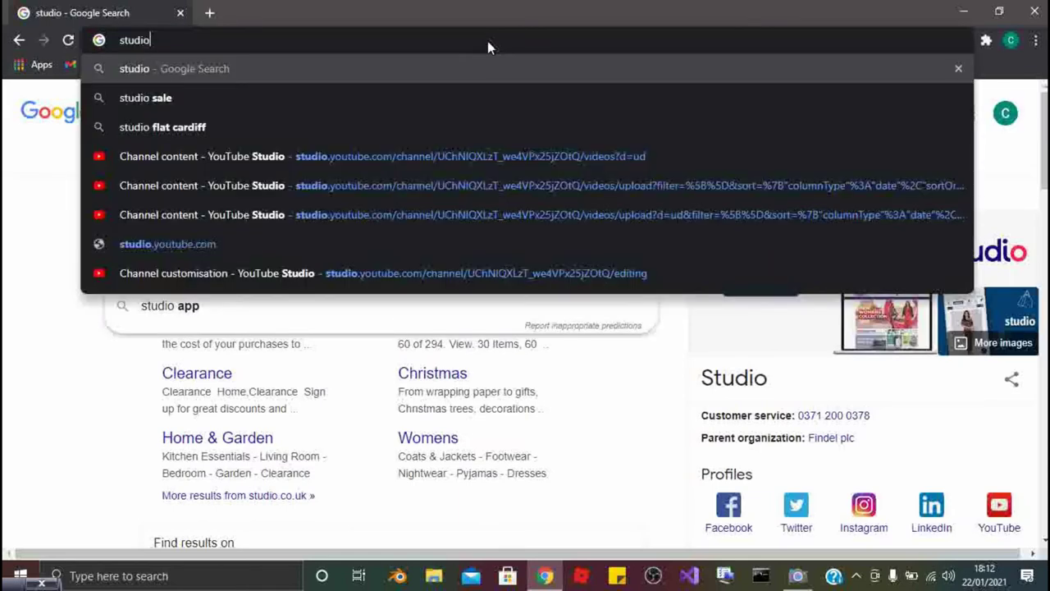
text(.)
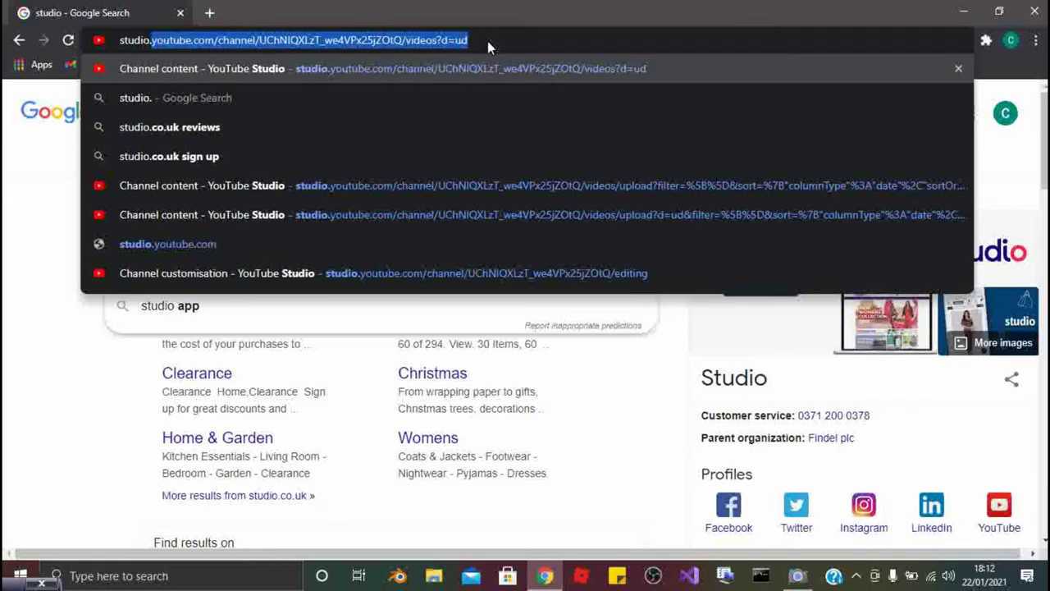
text(.)
key(BackSpace)
text(youtube.com/)
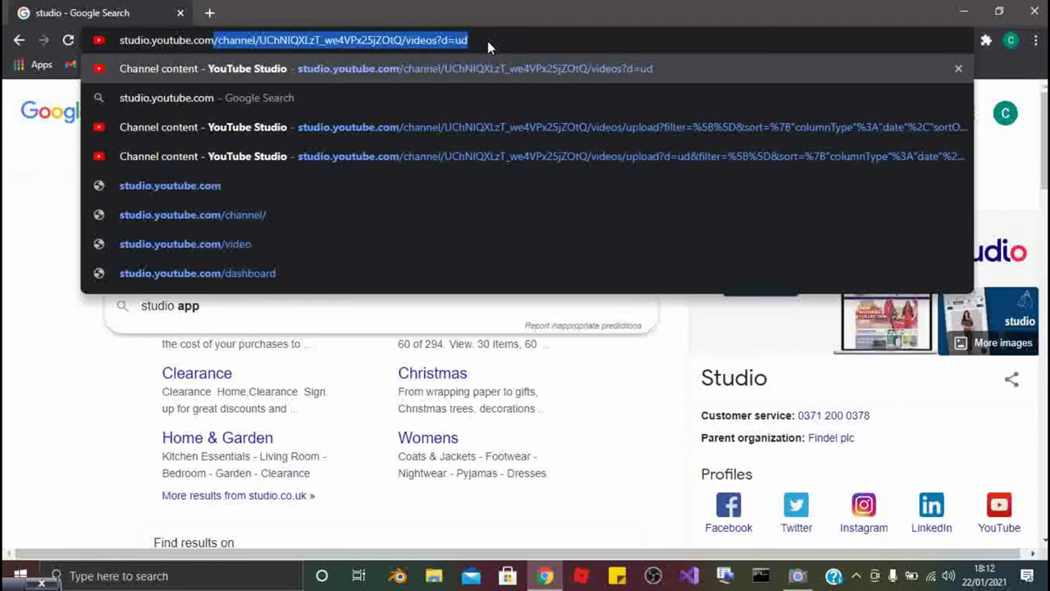
key(Return)
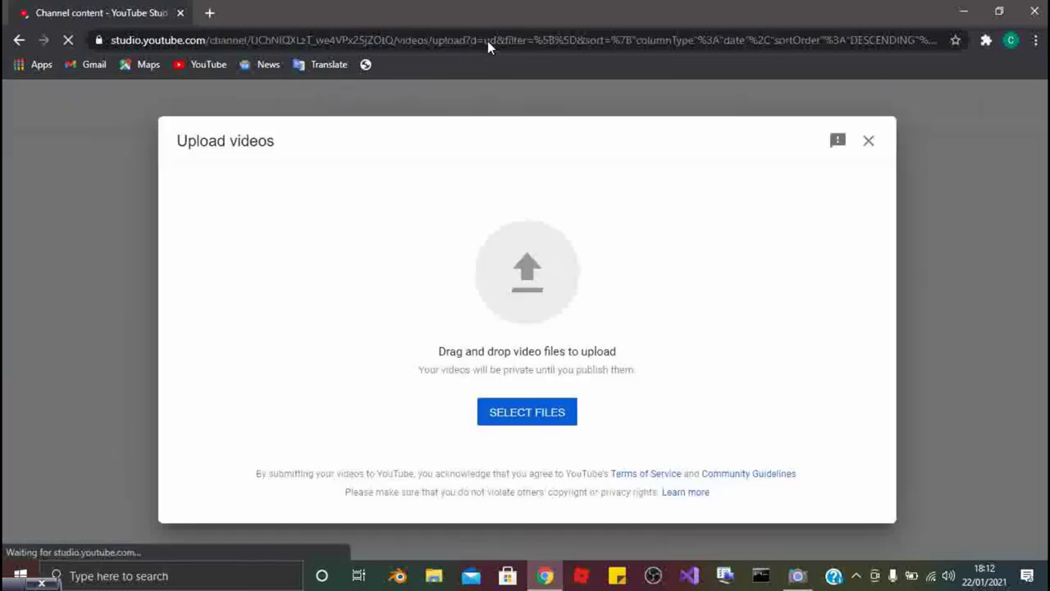
click(870, 142)
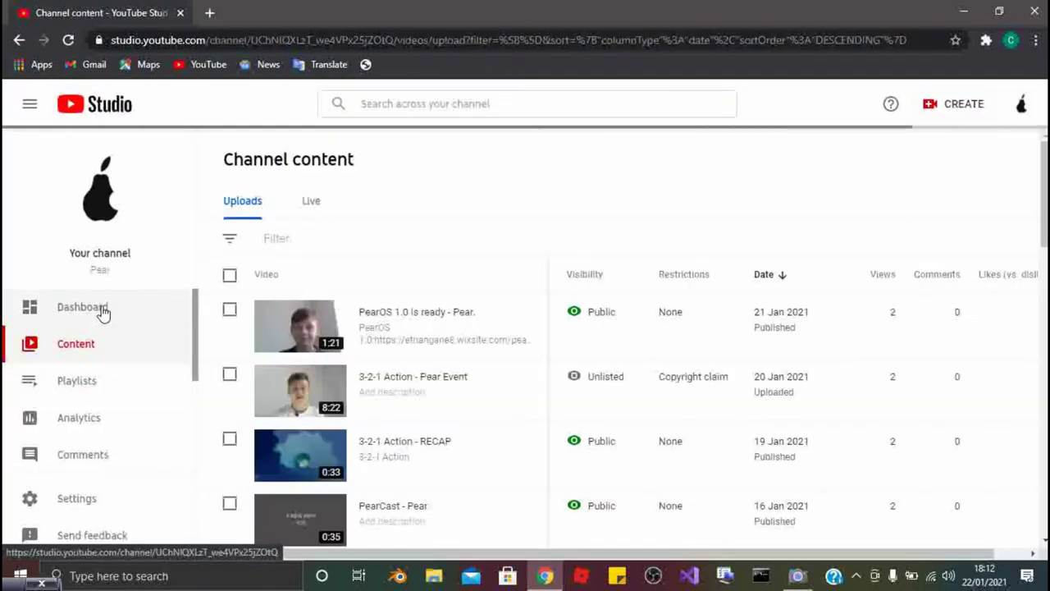
Look through the channel's full list of uploaded videos, from the newest to the oldest and back.
scroll(762, 450, down, 5)
scroll(762, 450, up, 3)
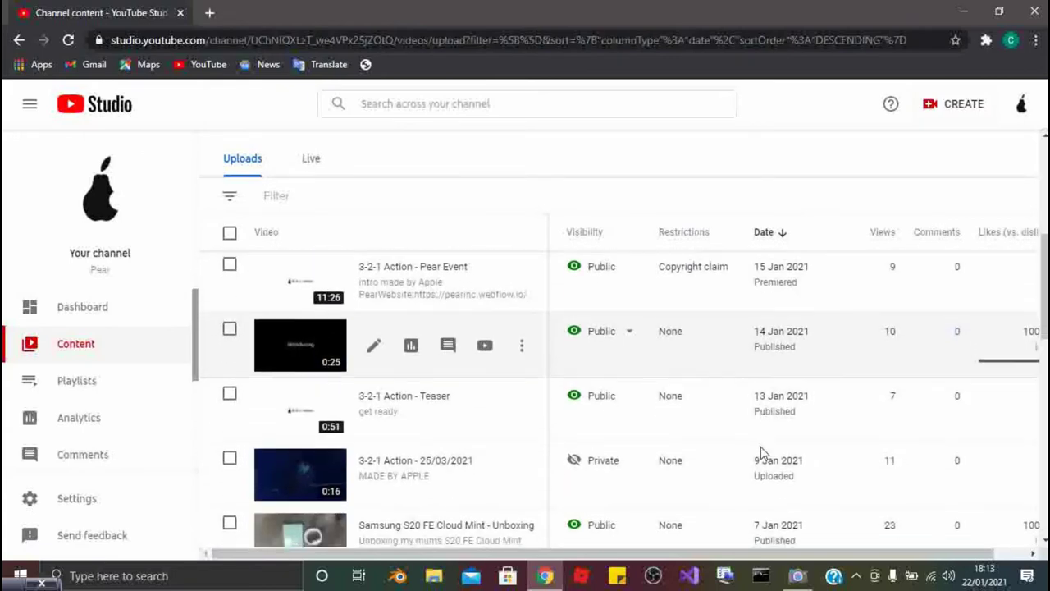
scroll(760, 449, down, 1)
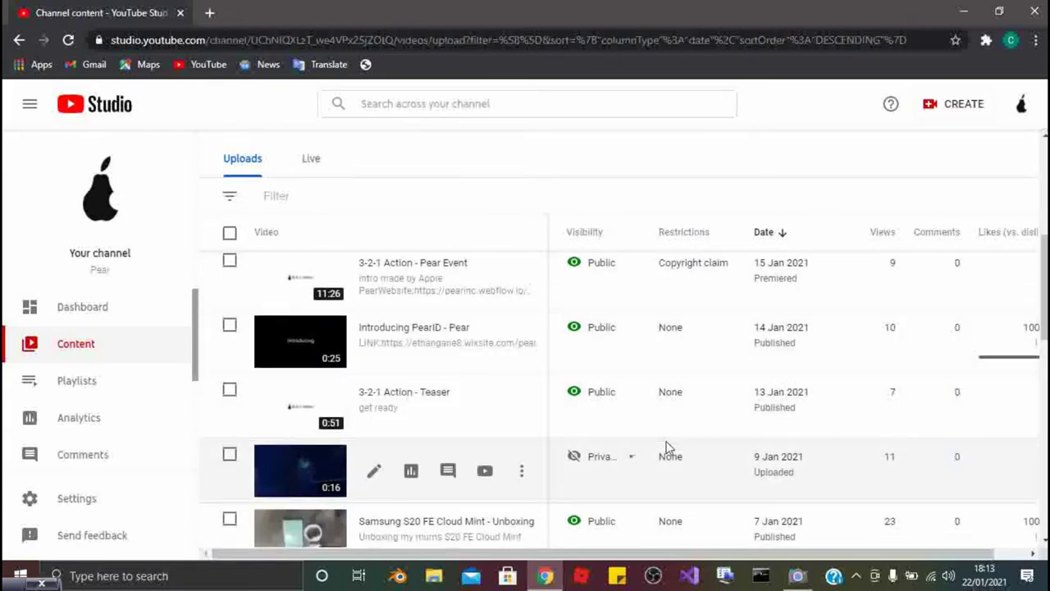
scroll(666, 448, down, 2)
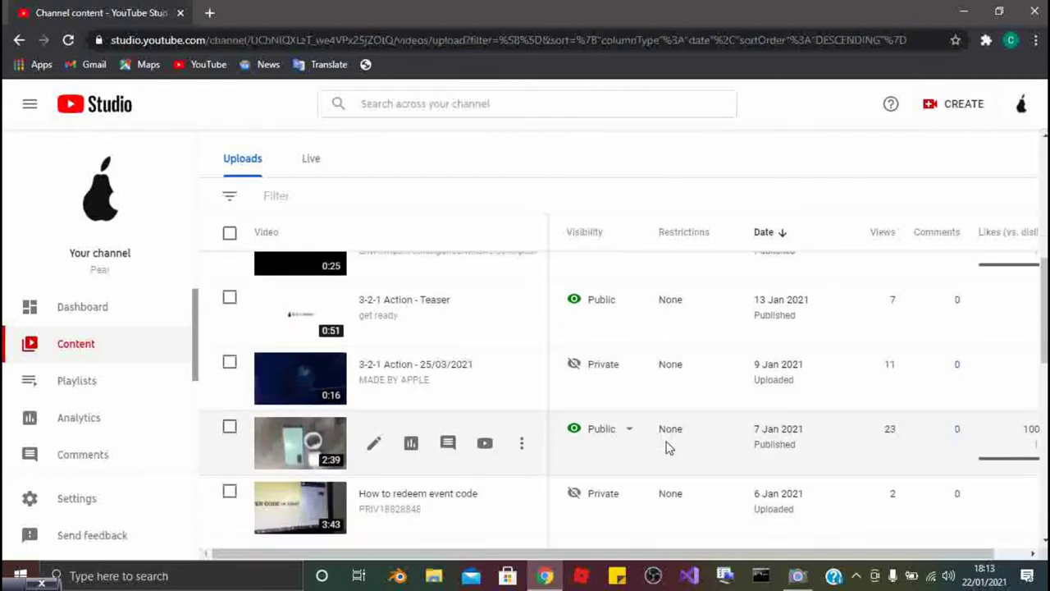
scroll(667, 447, down, 4)
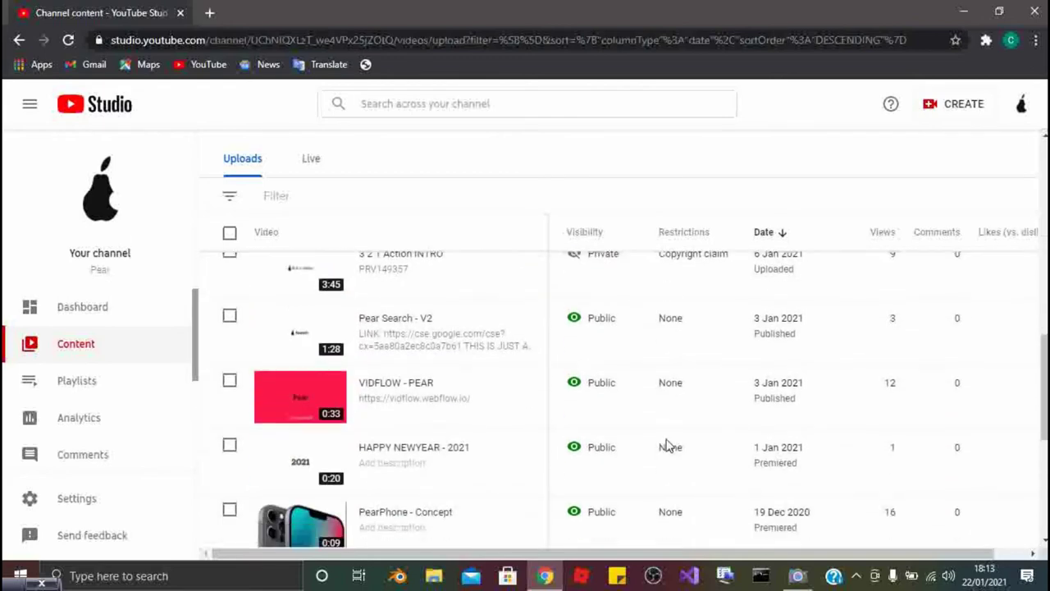
scroll(666, 448, down, 2)
mouse_move(501, 370)
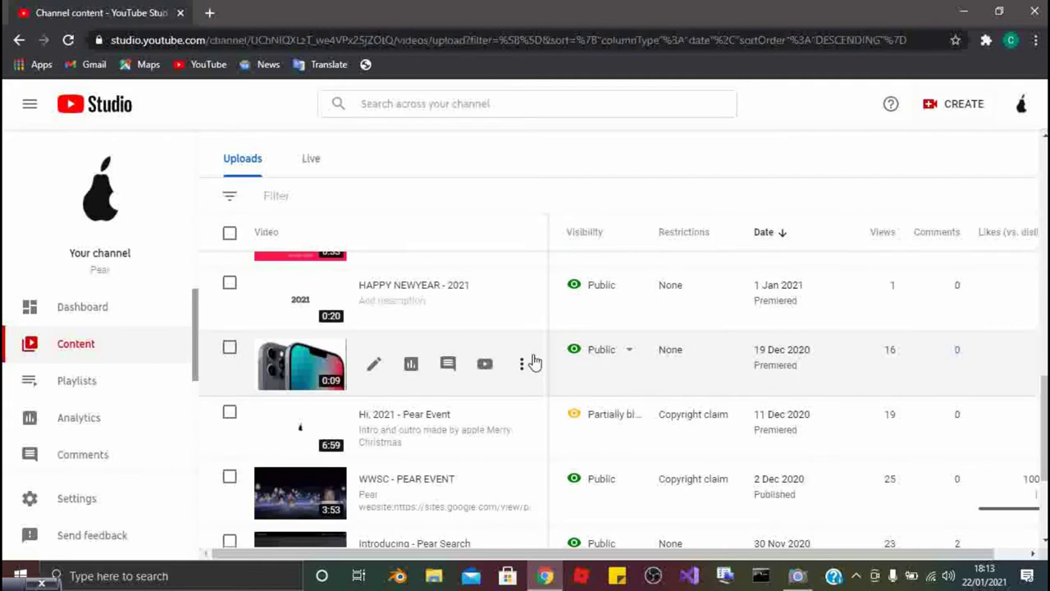
scroll(383, 388, down, 2)
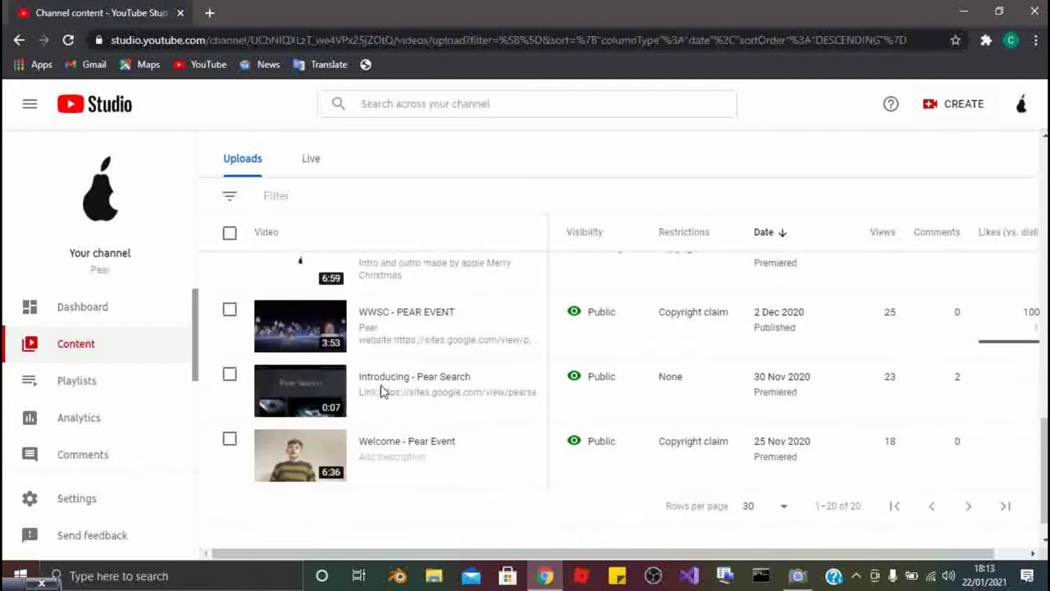
scroll(382, 392, up, 6)
scroll(382, 392, up, 7)
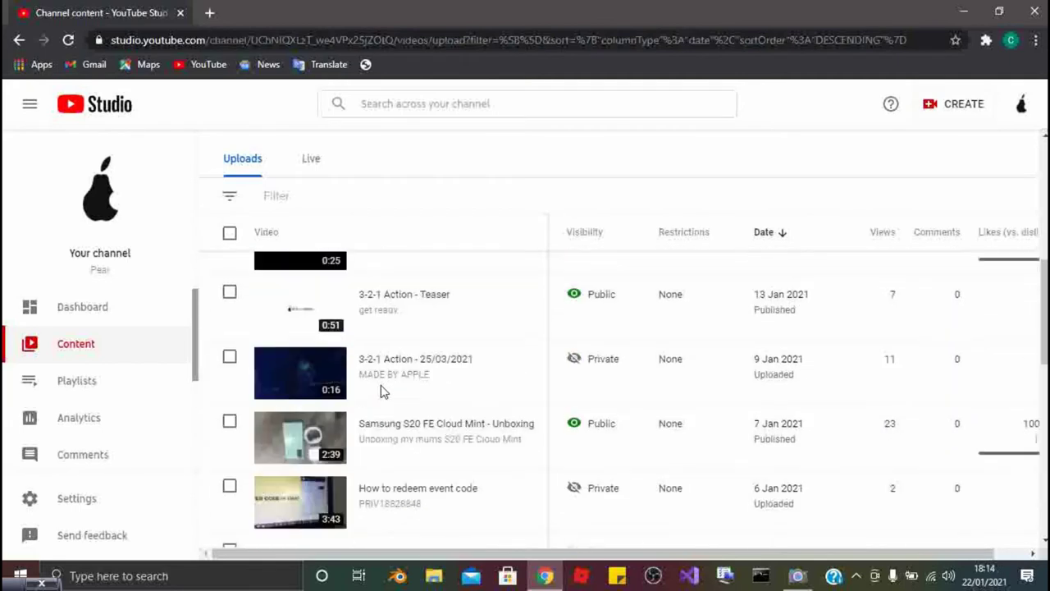
scroll(383, 390, up, 1)
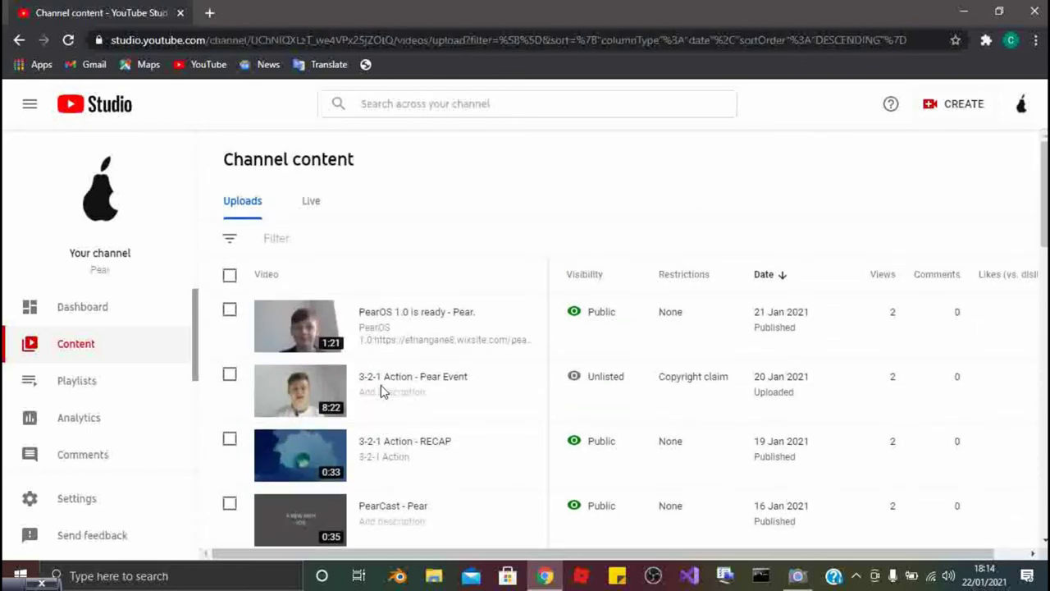
scroll(382, 389, down, 1)
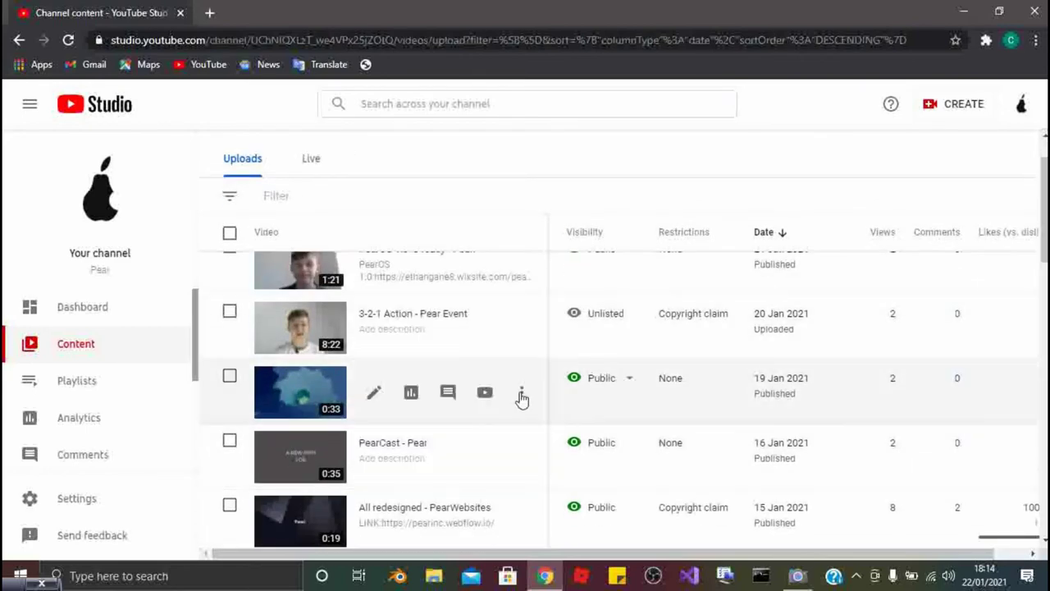
click(521, 392)
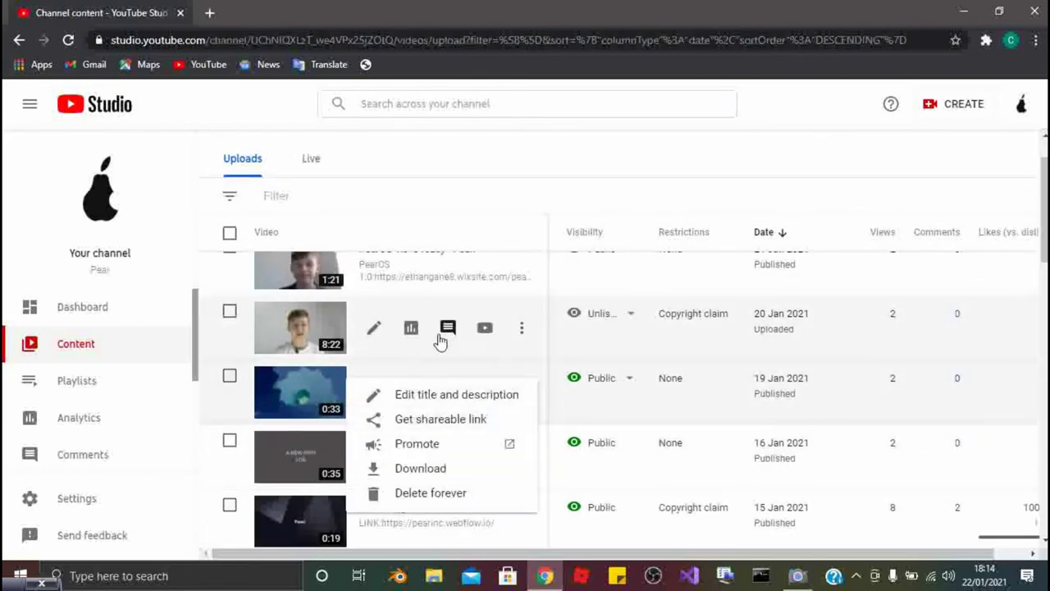
click(178, 404)
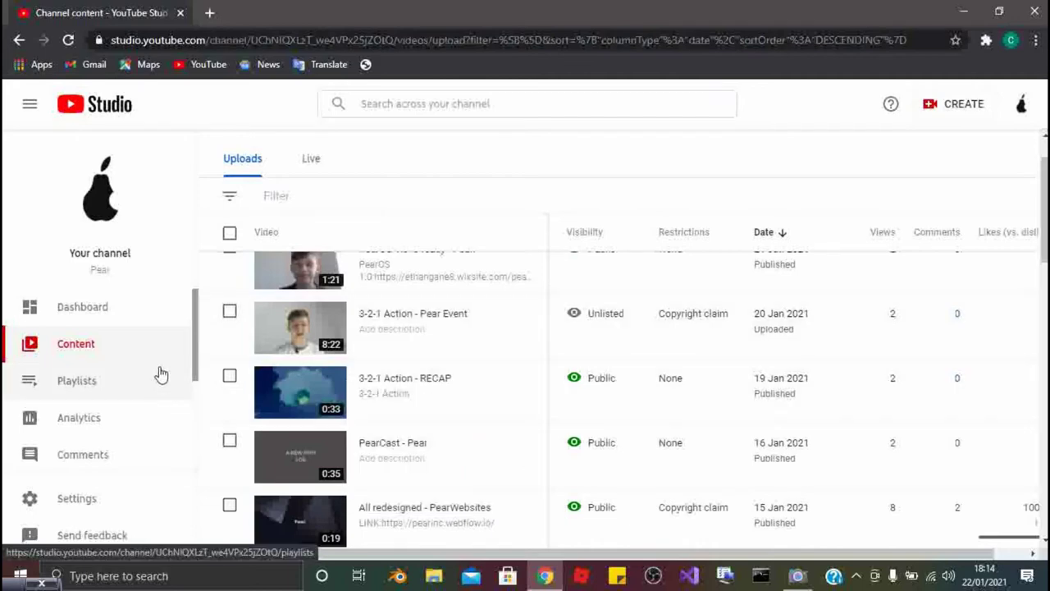
click(157, 370)
click(145, 348)
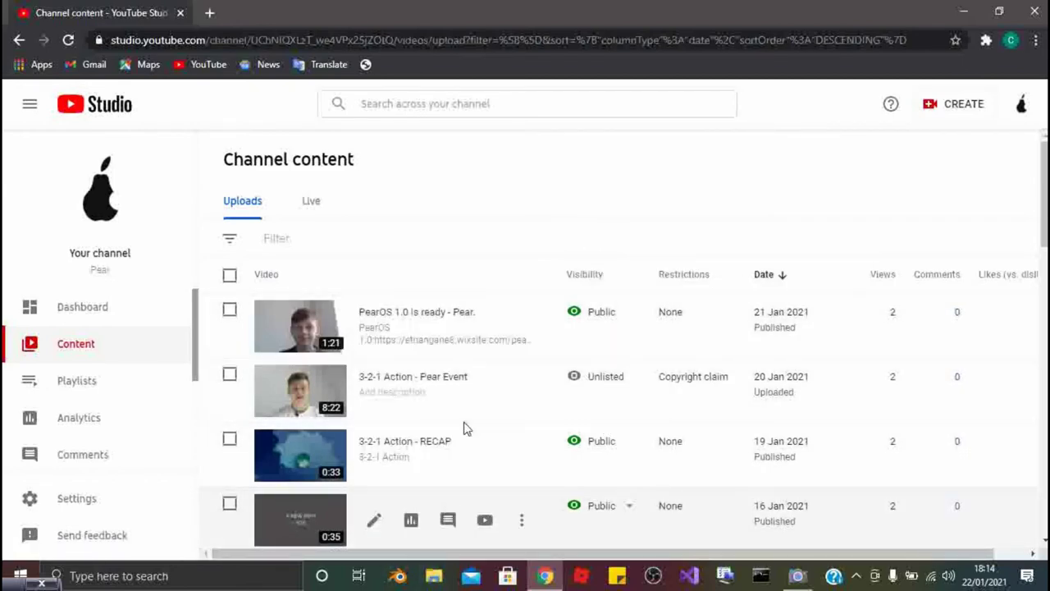
Download the "3-2-1 Action - RECAP" video from the channel content and check the options for the downloaded file.
click(520, 456)
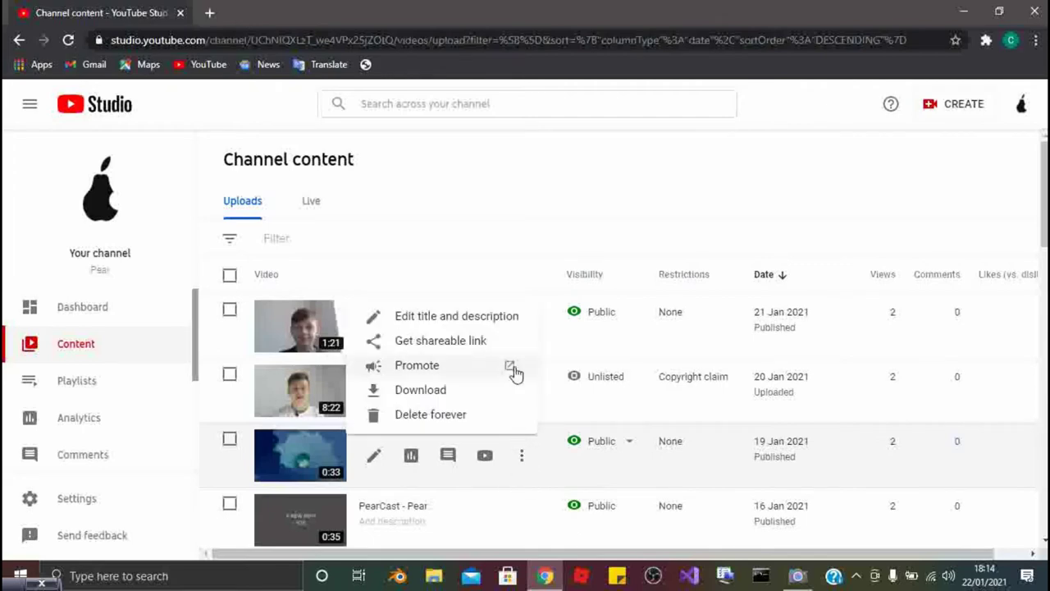
click(449, 393)
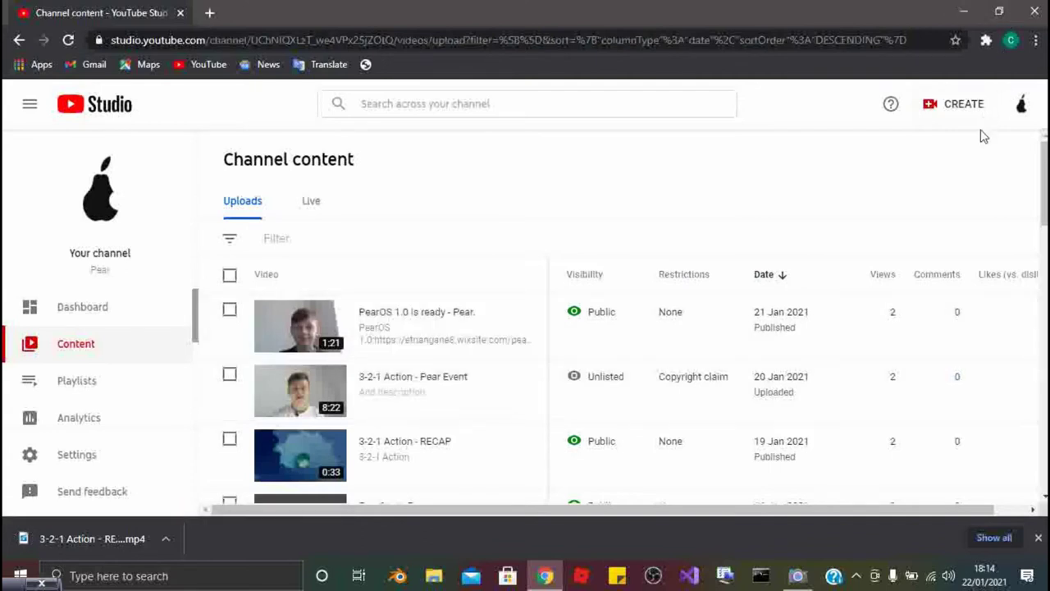
click(169, 539)
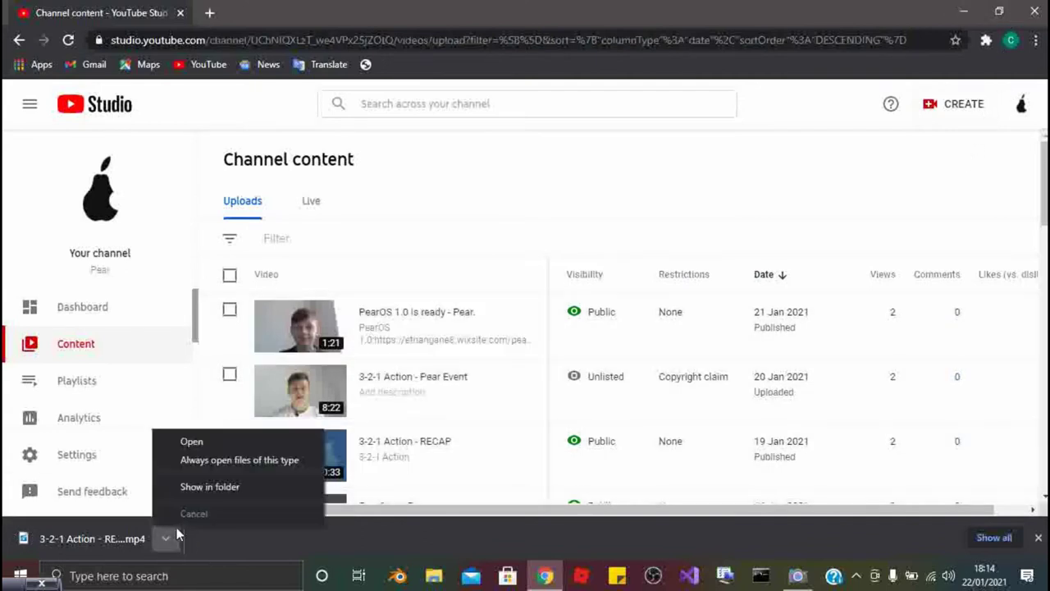
Start a new video upload with the 3-2-1 Action - RECAP.mp4 file from the Downloads folder.
click(939, 106)
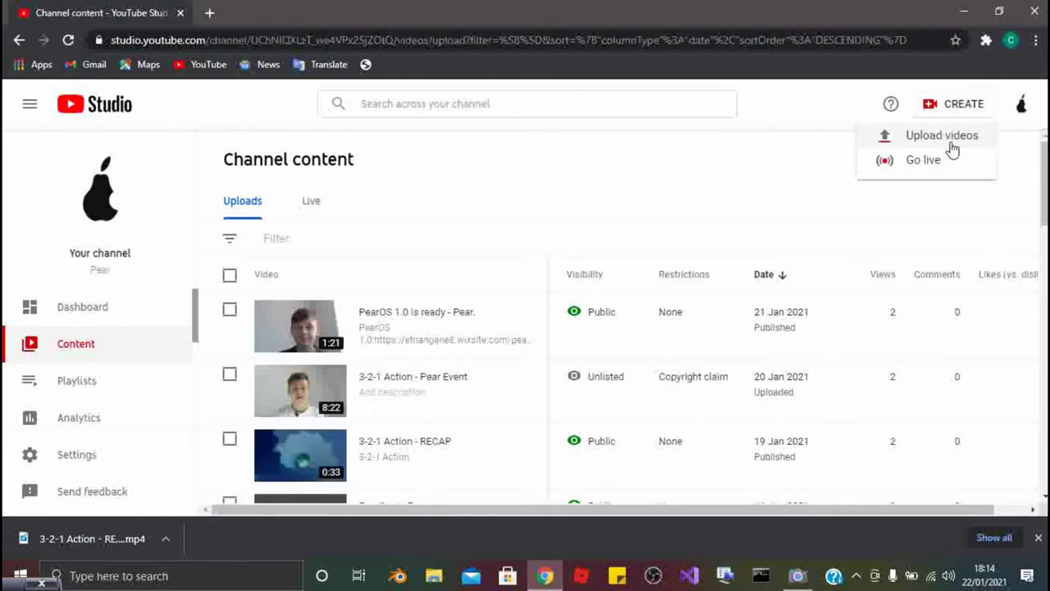
click(952, 138)
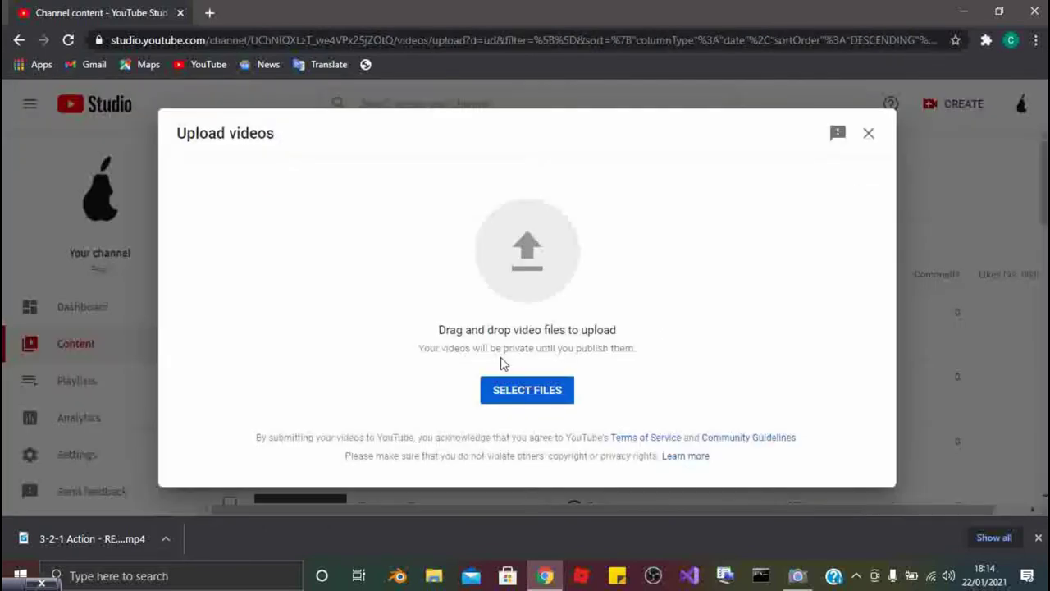
click(519, 397)
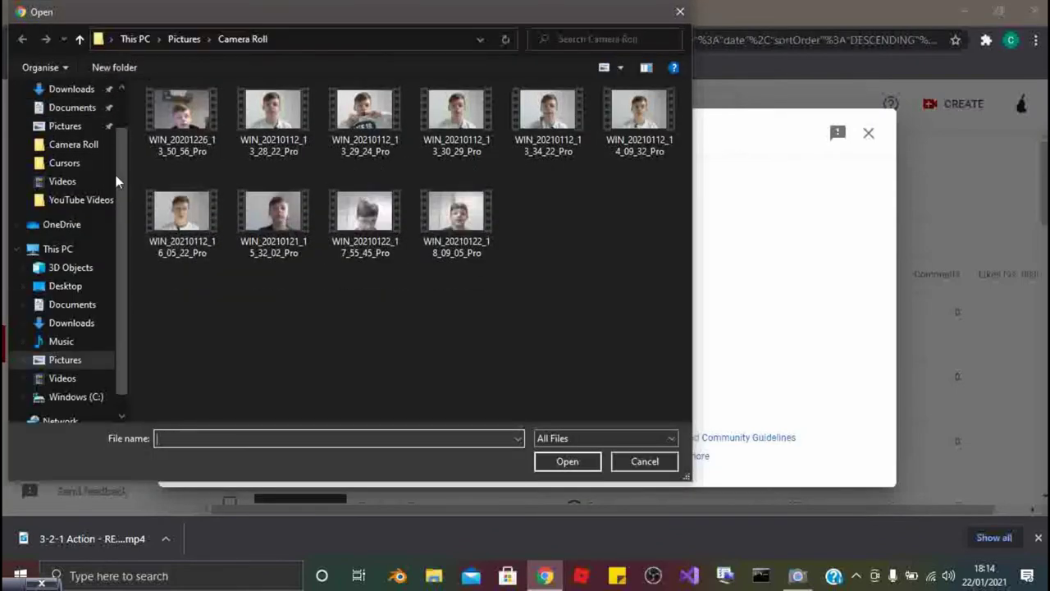
scroll(101, 187, up, 1)
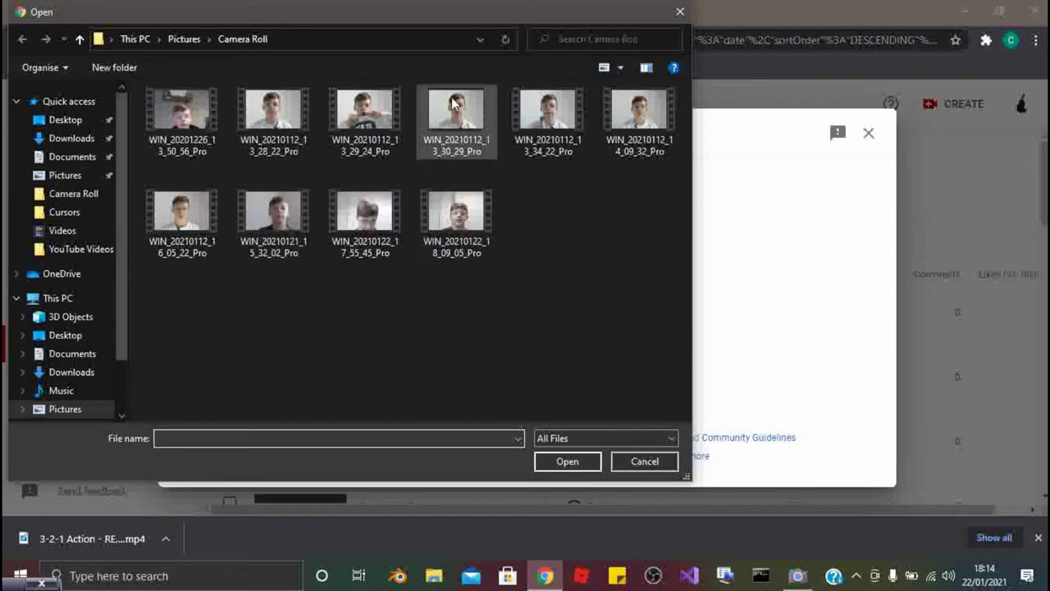
click(73, 139)
double_click(269, 134)
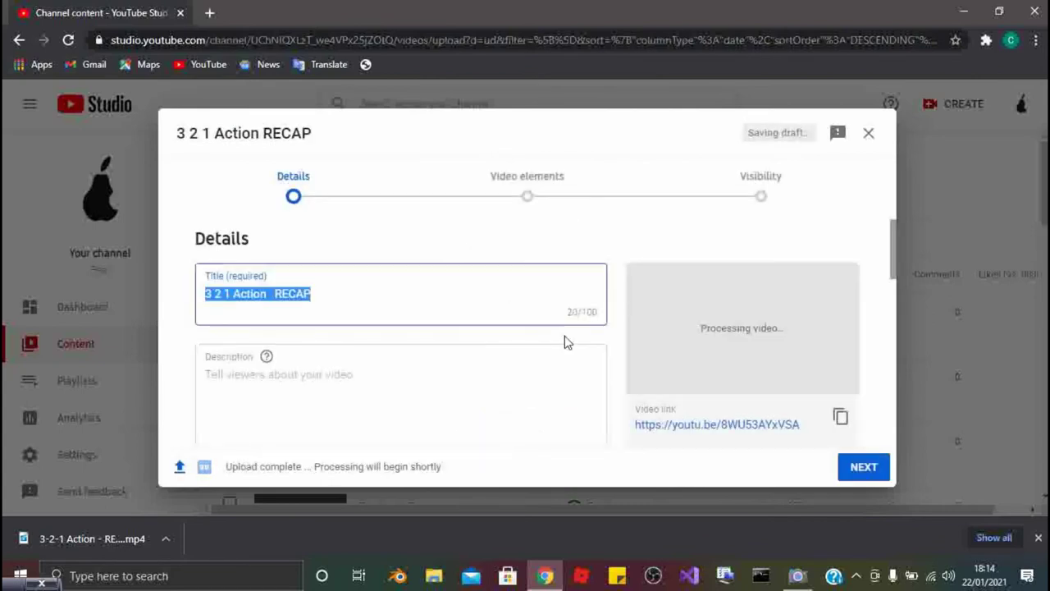
Extend the uploaded video's title to "3 2 1 Action RECAP - PearOS speed test".
click(514, 298)
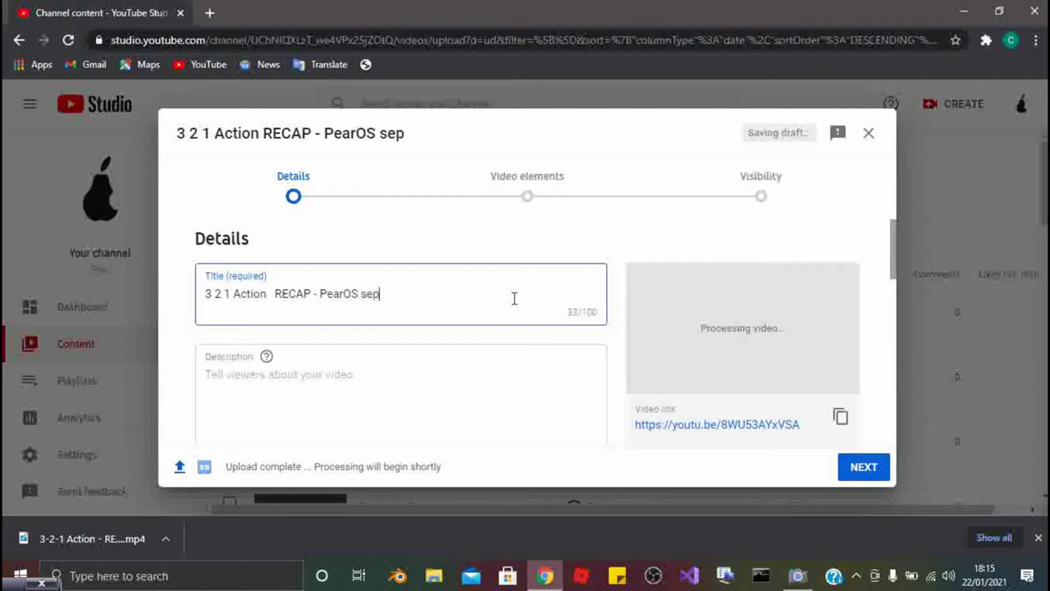
key(BackSpace)
key(BackSpace)
text(peed tes)
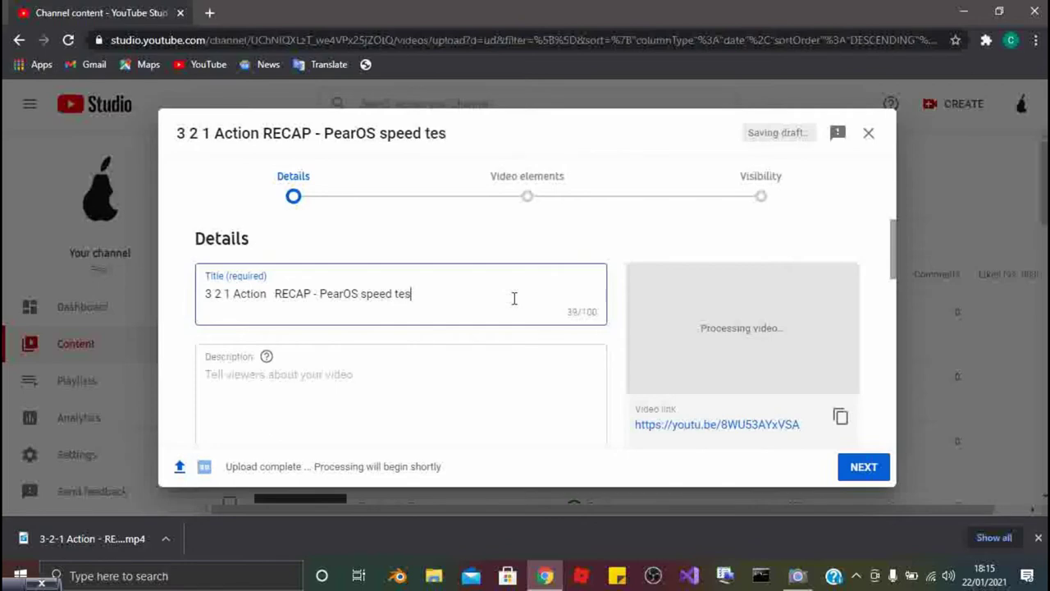
text(t)
Go through the remaining details and video elements unchanged, set the video's visibility to Private and save it.
scroll(405, 311, down, 1)
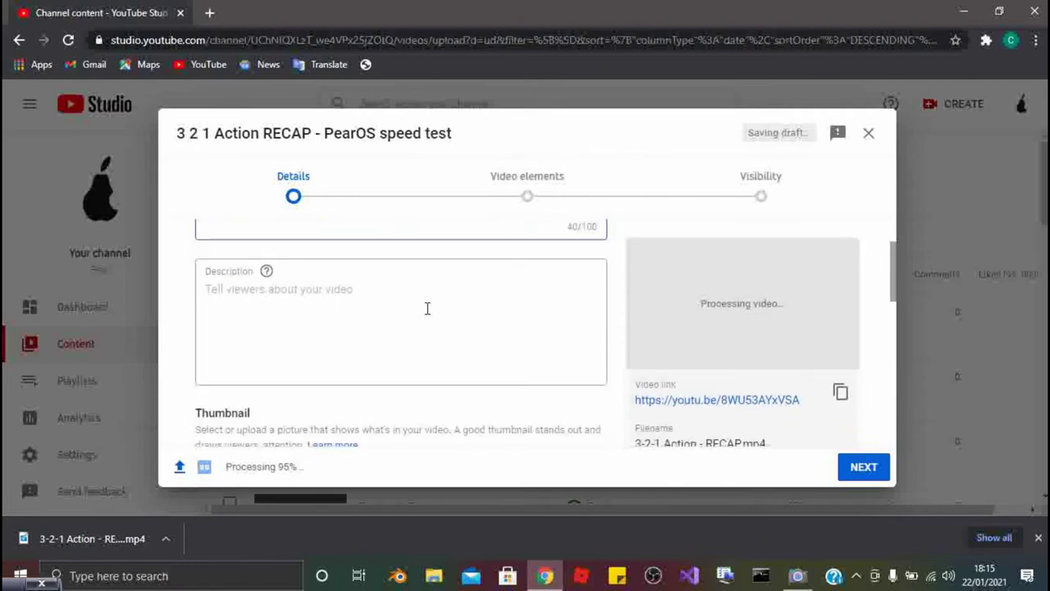
scroll(426, 308, down, 6)
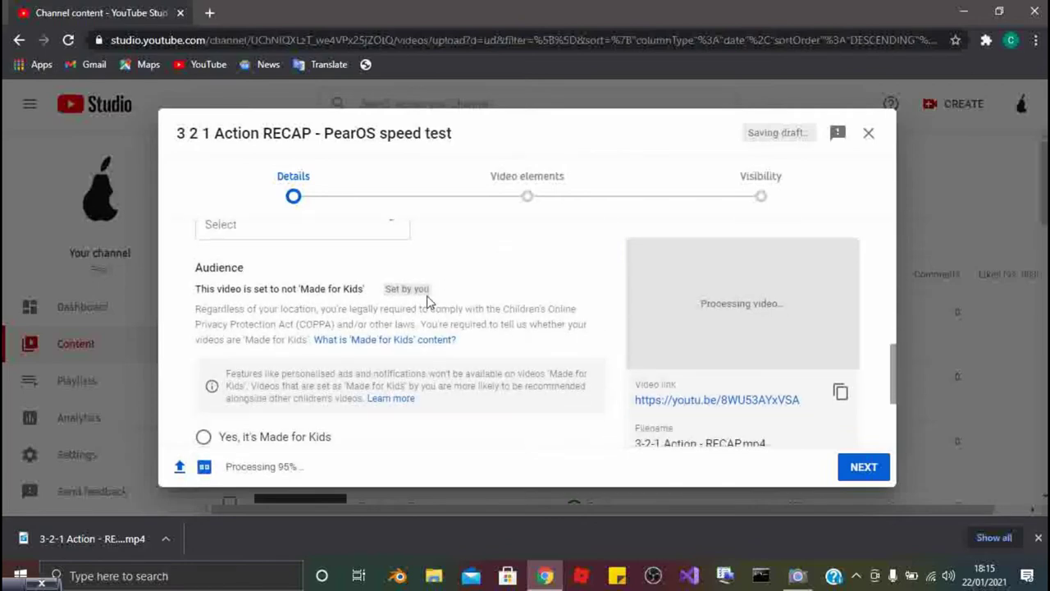
scroll(426, 302, down, 3)
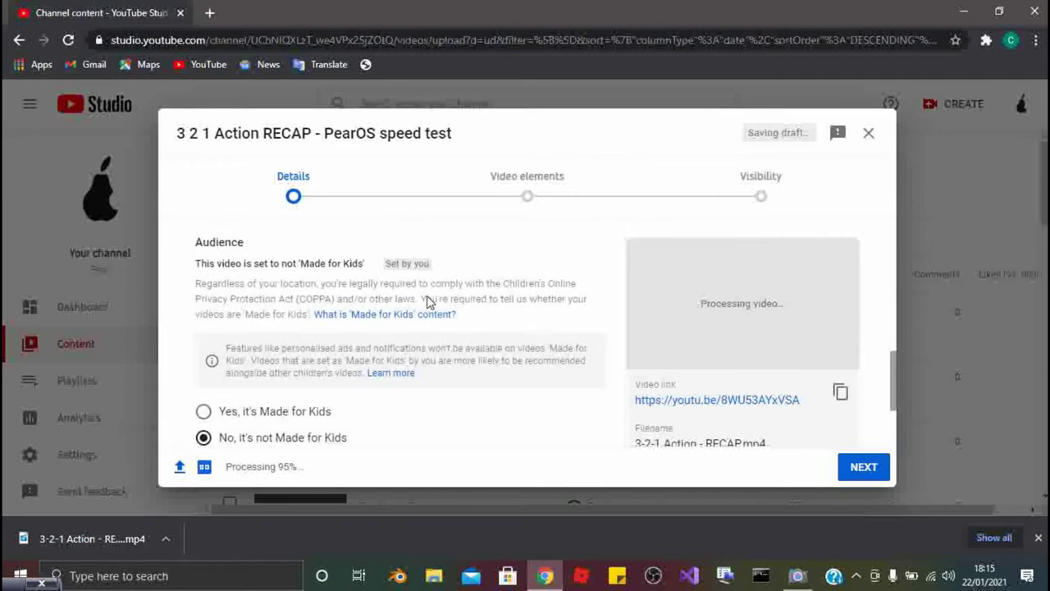
click(846, 473)
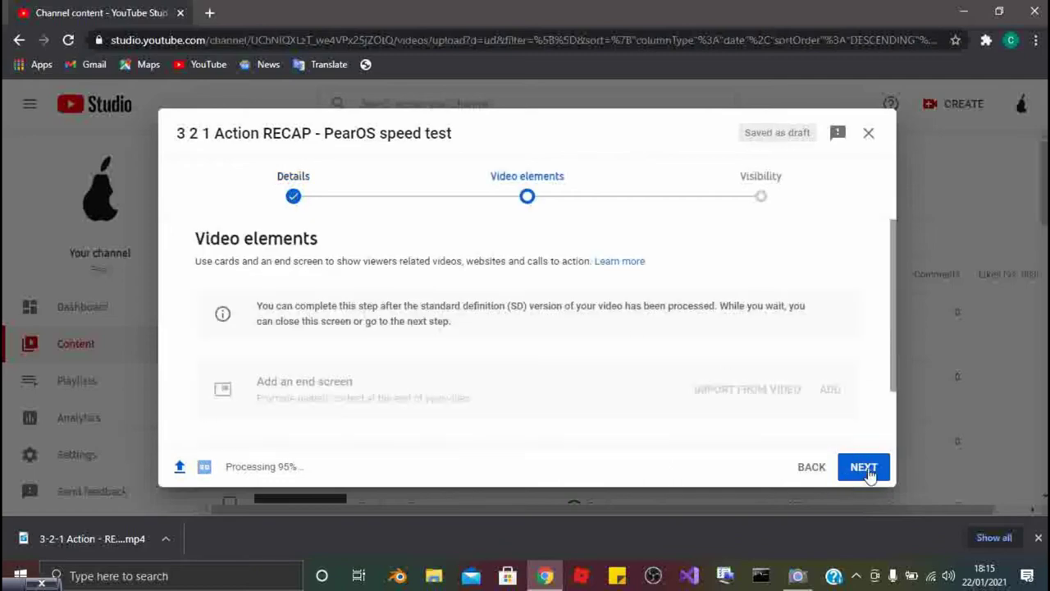
click(867, 469)
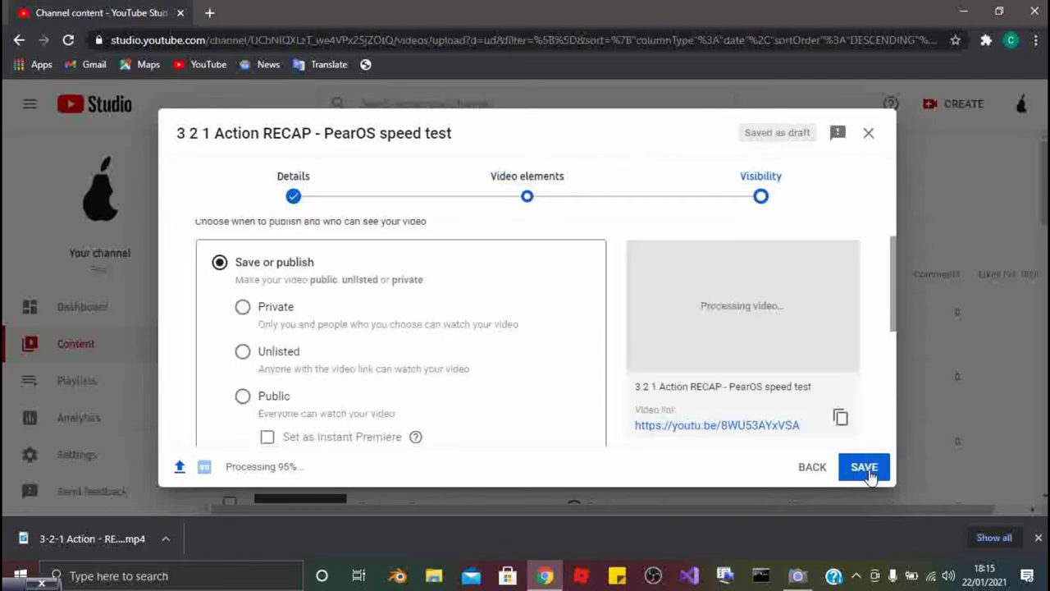
click(243, 307)
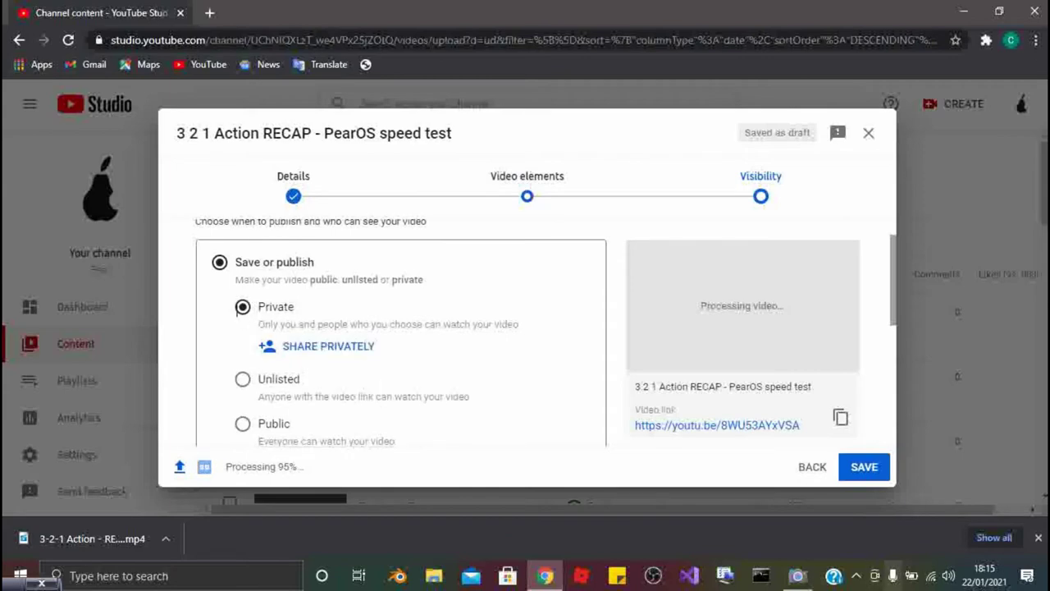
click(862, 467)
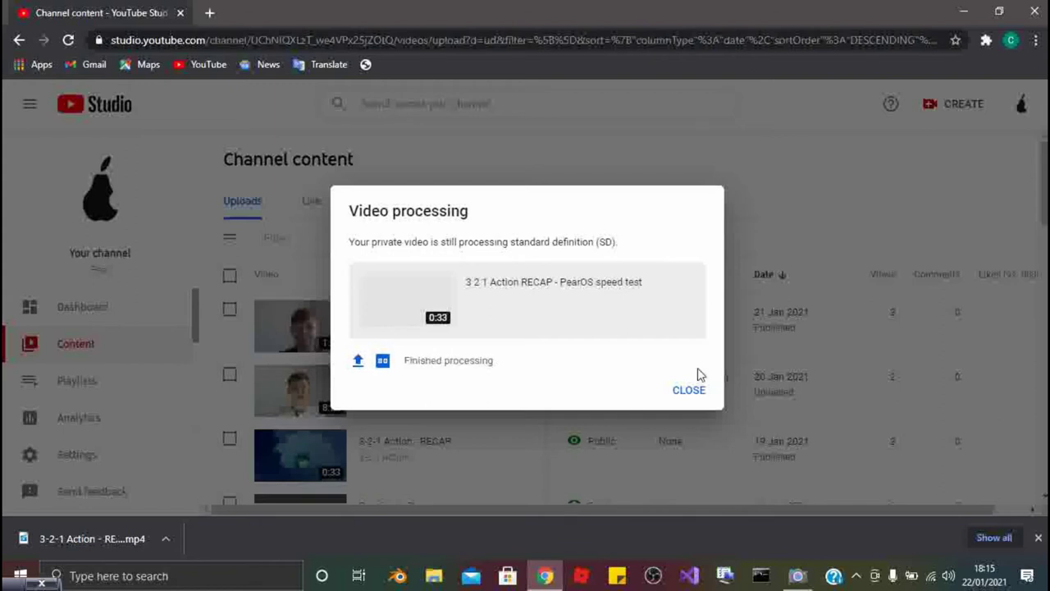
Dismiss the video processing notice, switch to Visual Studio 2019 and open the recent PearSearchApp solution in a maximized window.
click(696, 393)
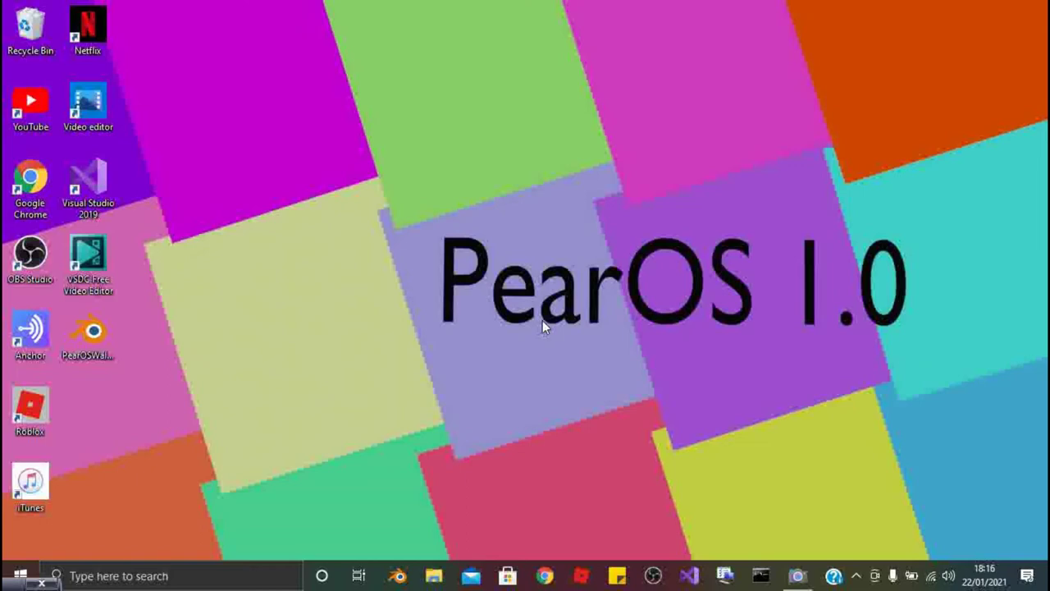
double_click(88, 191)
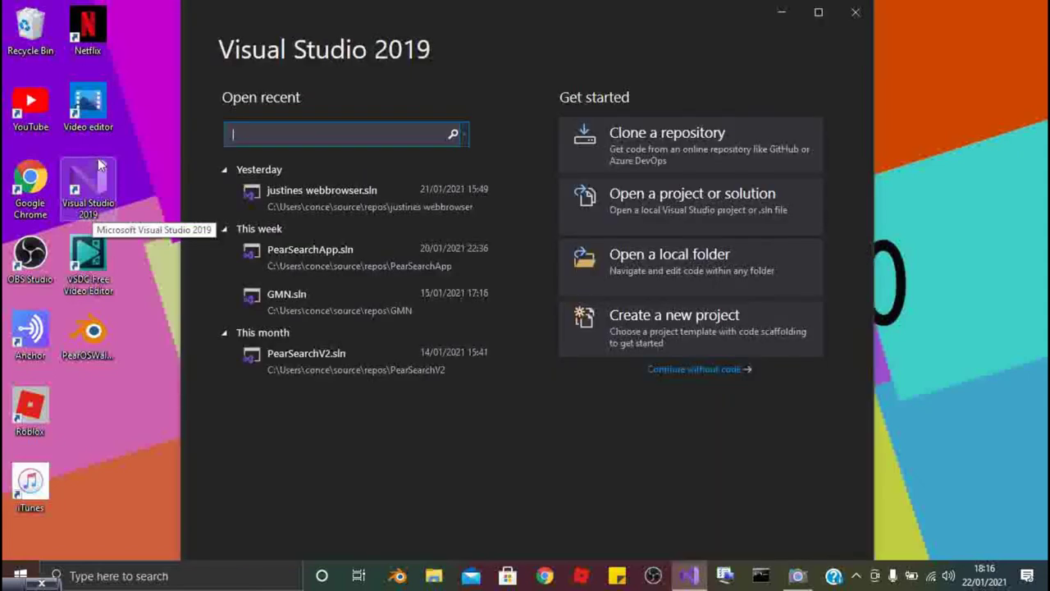
click(388, 258)
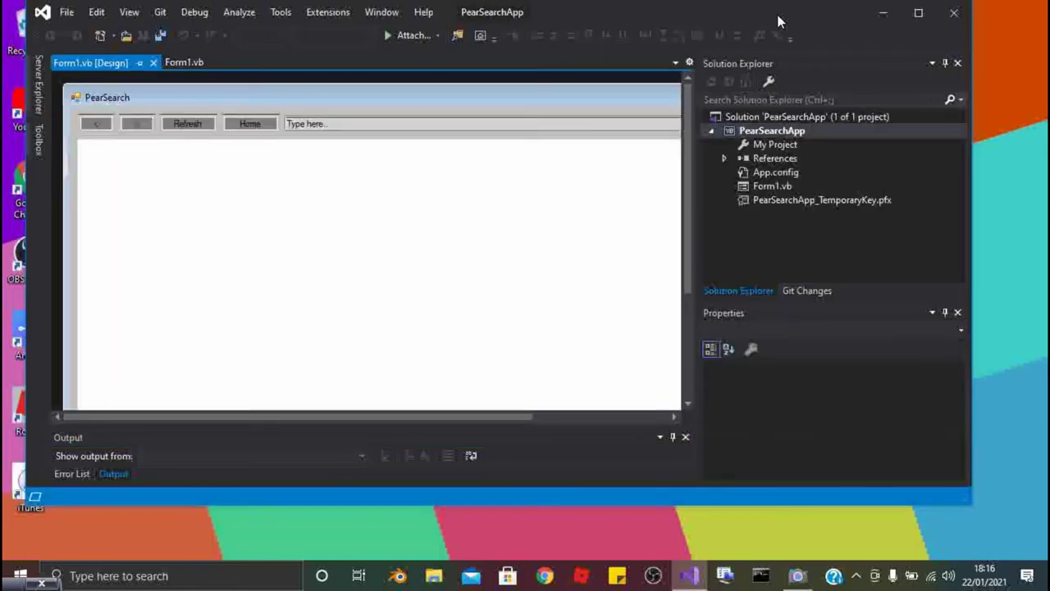
double_click(780, 23)
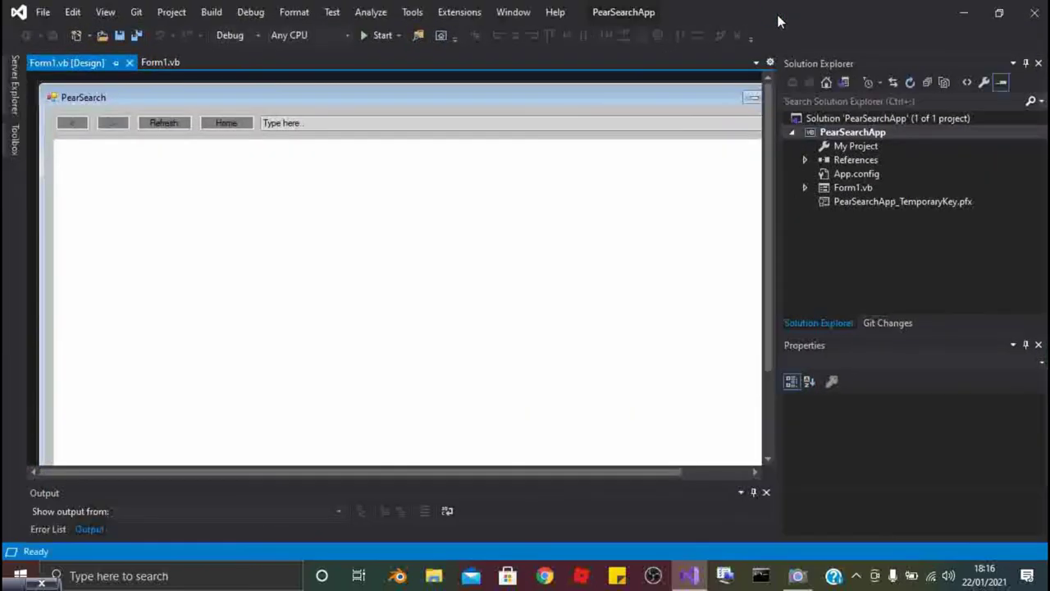
Move the restored Visual Studio window around the desktop and maximize it again.
drag(769, 1, 712, 97)
drag(712, 152, 713, 98)
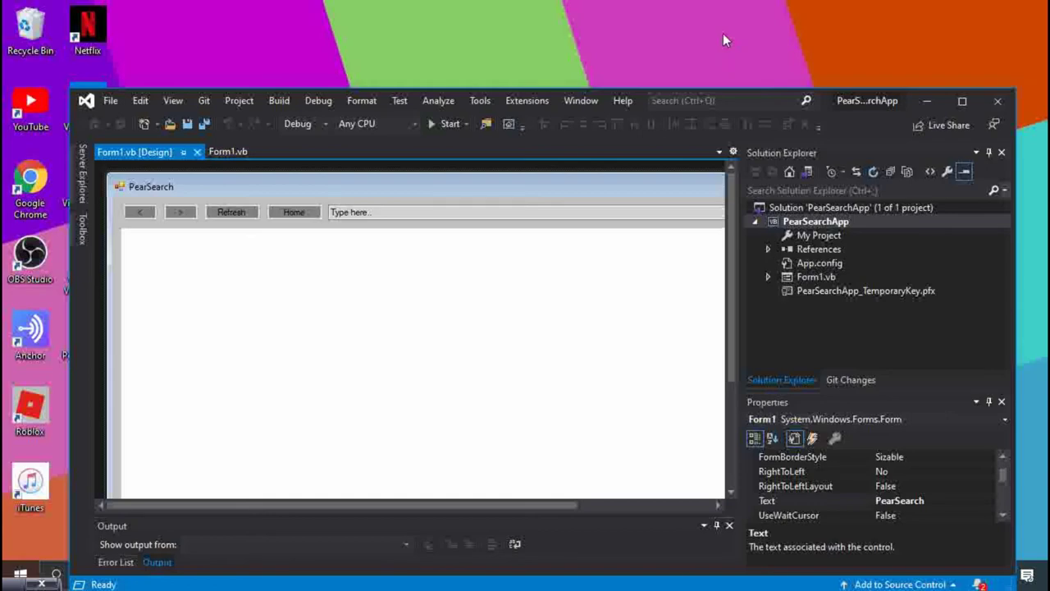
drag(640, 98, 575, 88)
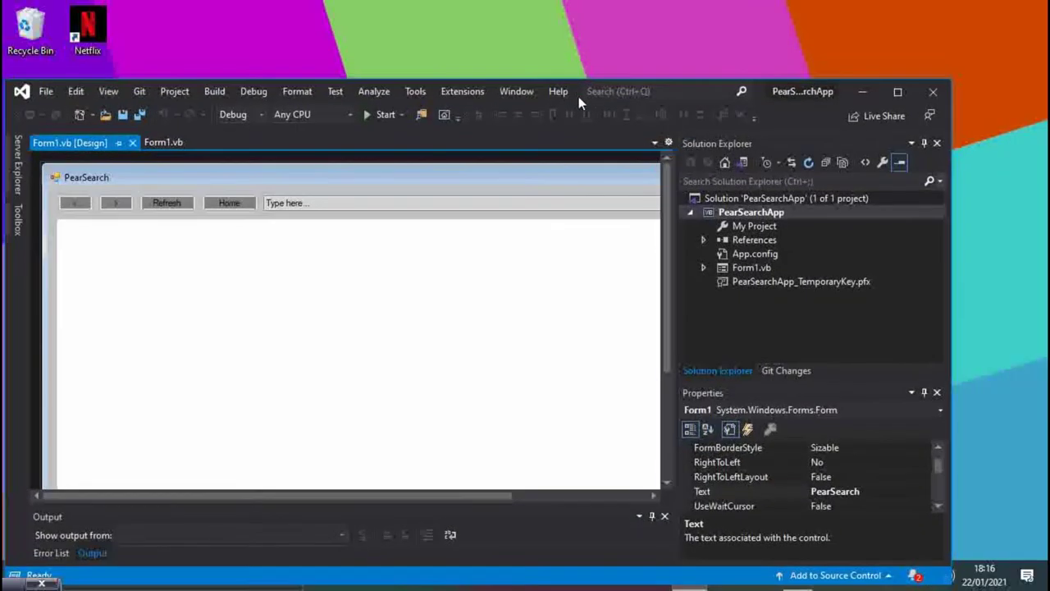
double_click(578, 90)
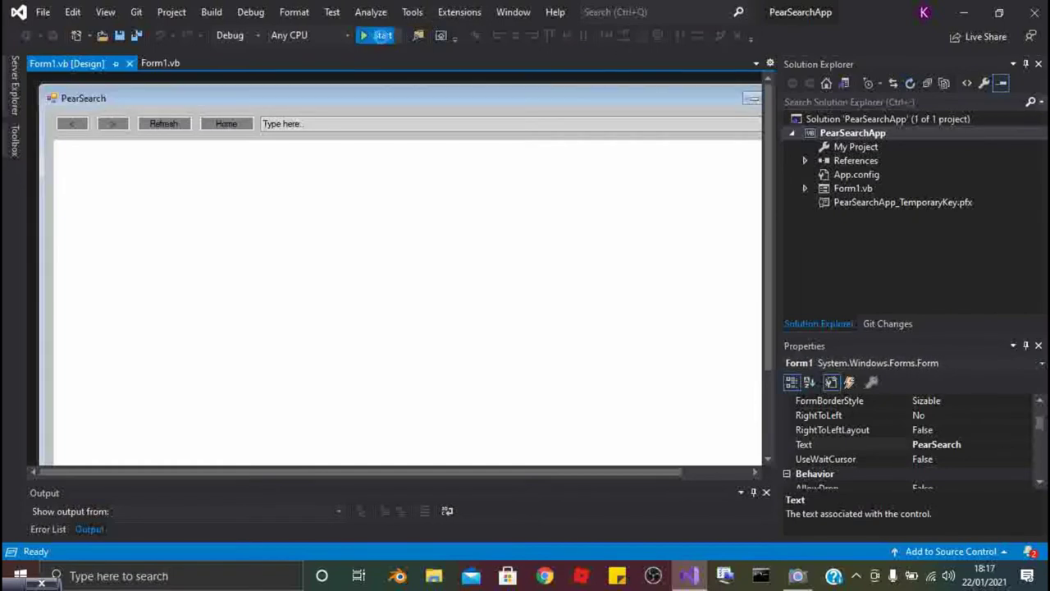
Start debugging PearSearchApp and place its window beside the Diagnostic Tools so that both are in view.
click(382, 35)
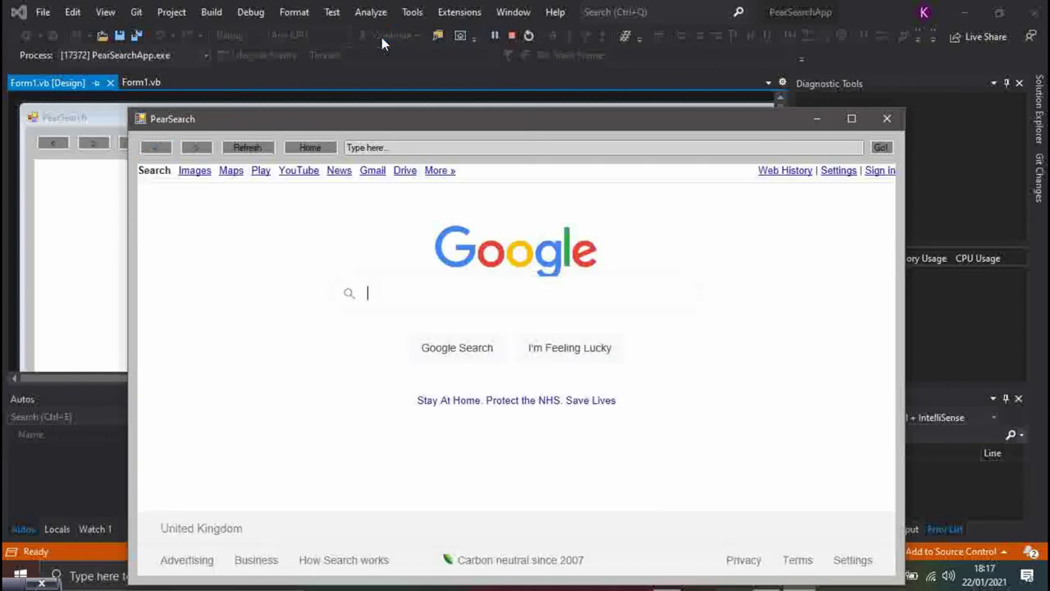
drag(446, 129, 551, 5)
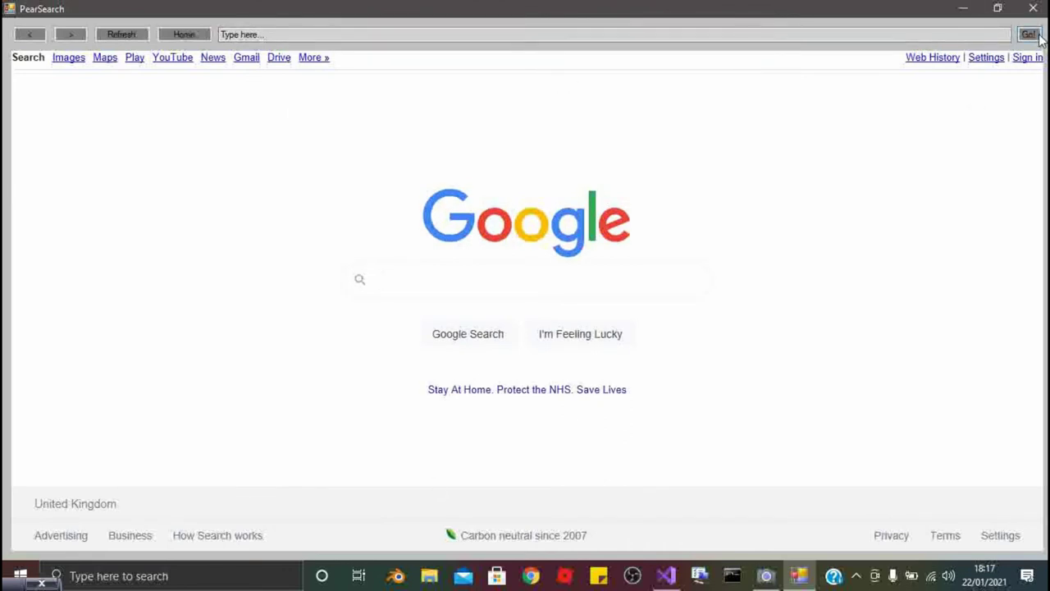
click(514, 287)
drag(643, 7, 387, 47)
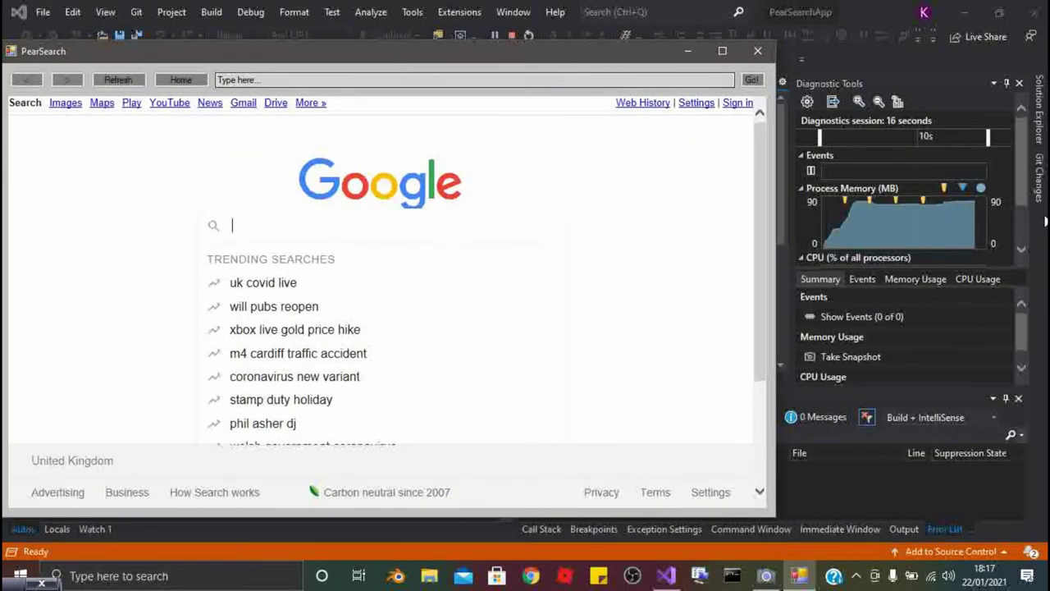
Examine the Process Memory graph in Diagnostic Tools and bring the running PearSearch window back to the front.
click(1000, 211)
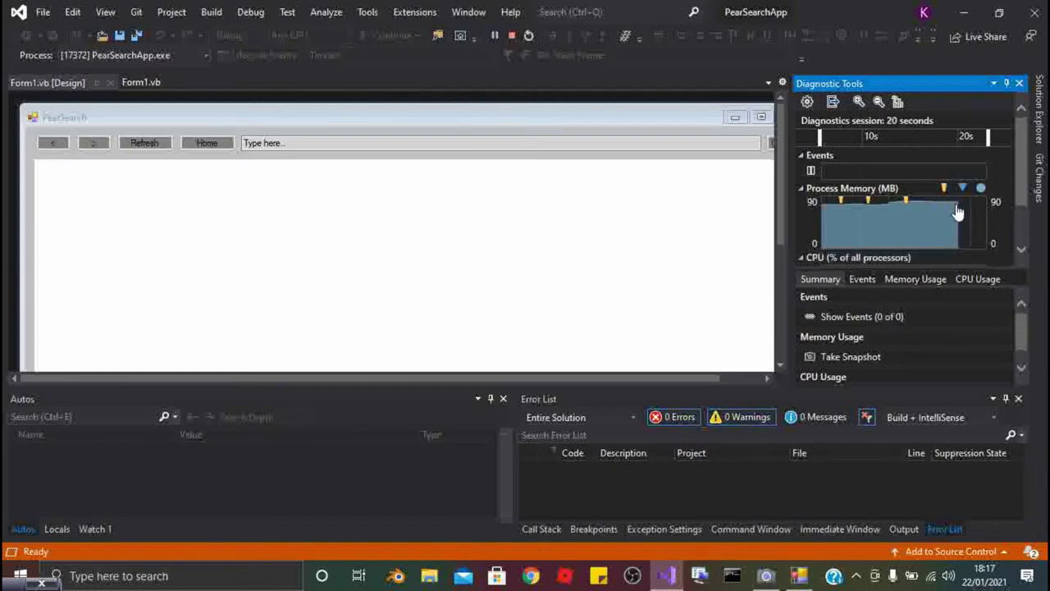
click(793, 579)
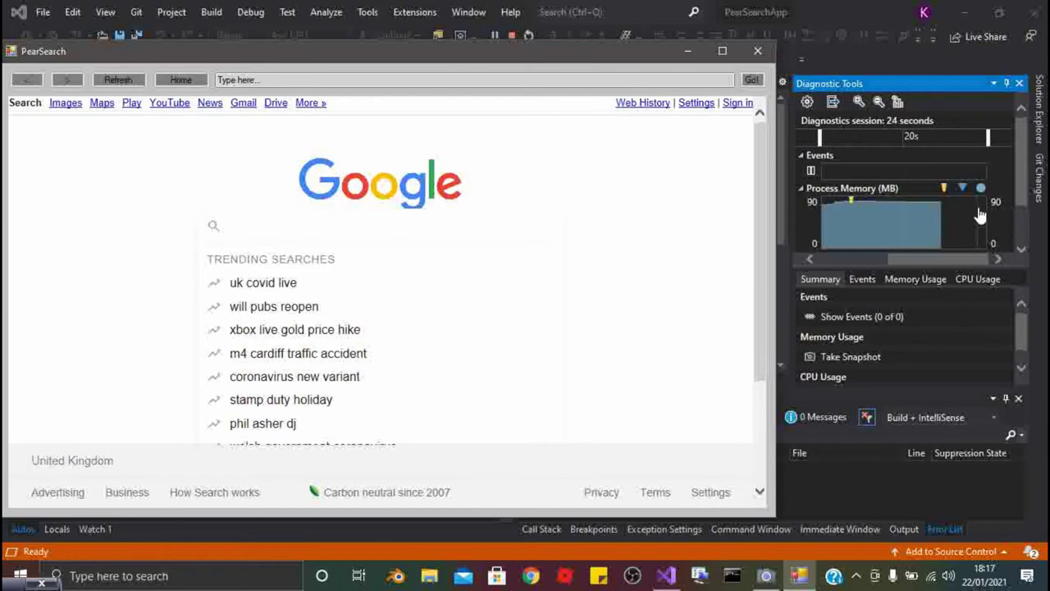
mouse_move(952, 205)
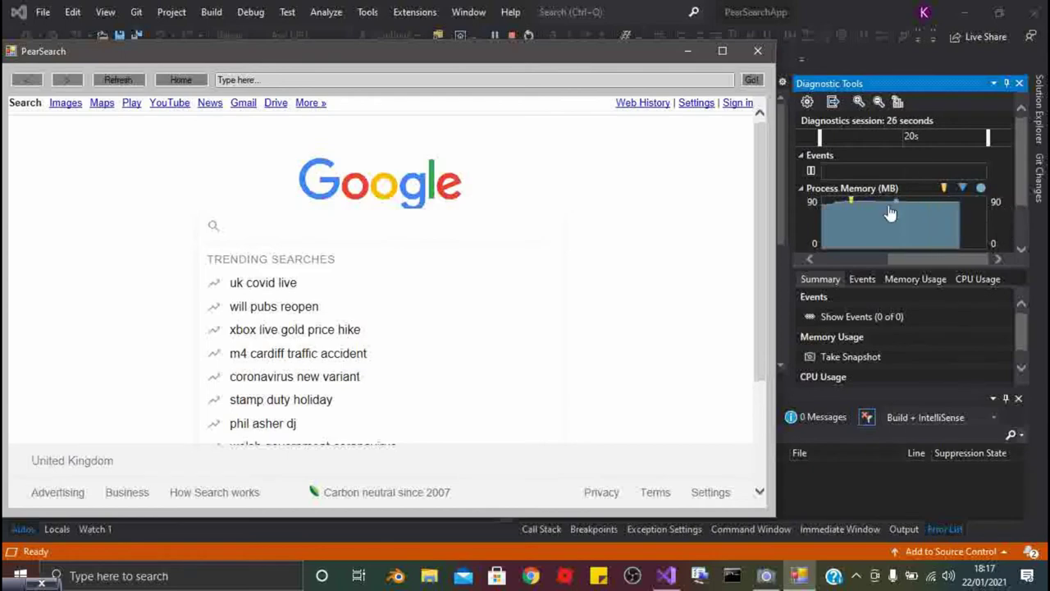
Search Google for "iphone 7 matt black" in the running PearSearch app.
click(572, 78)
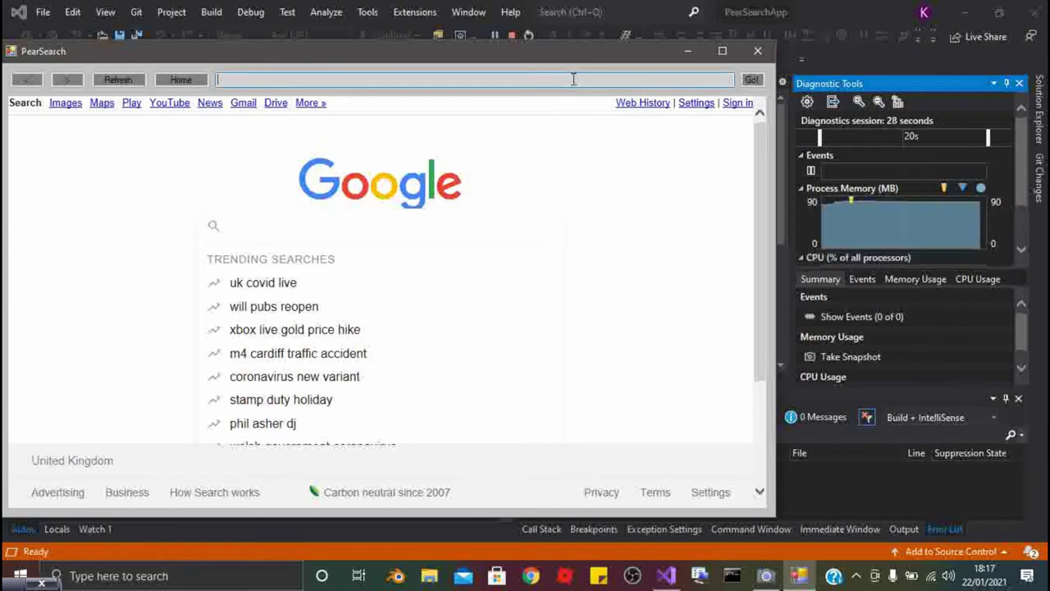
click(389, 228)
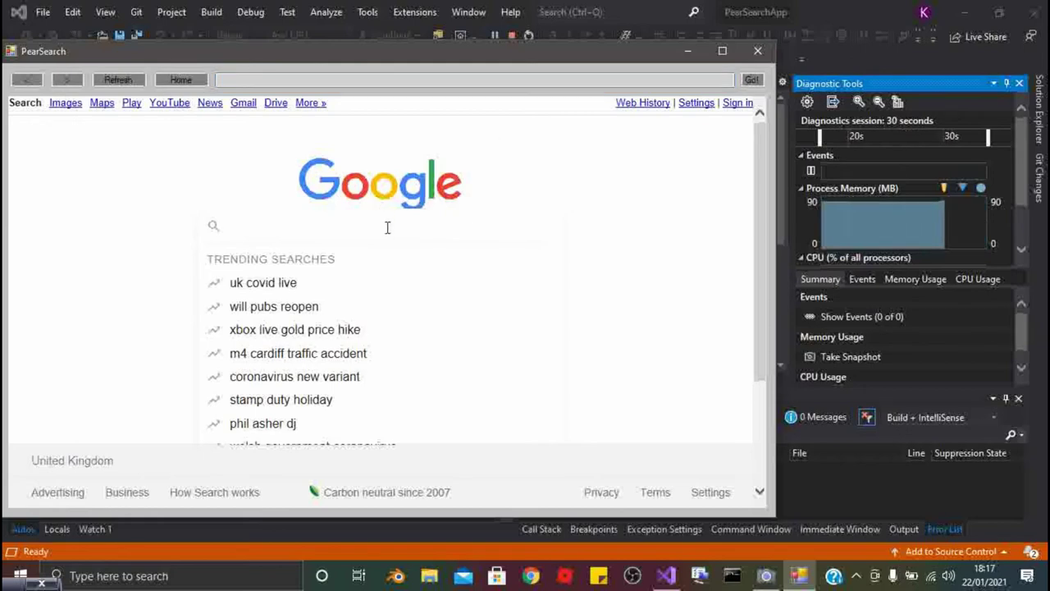
text(iphone )
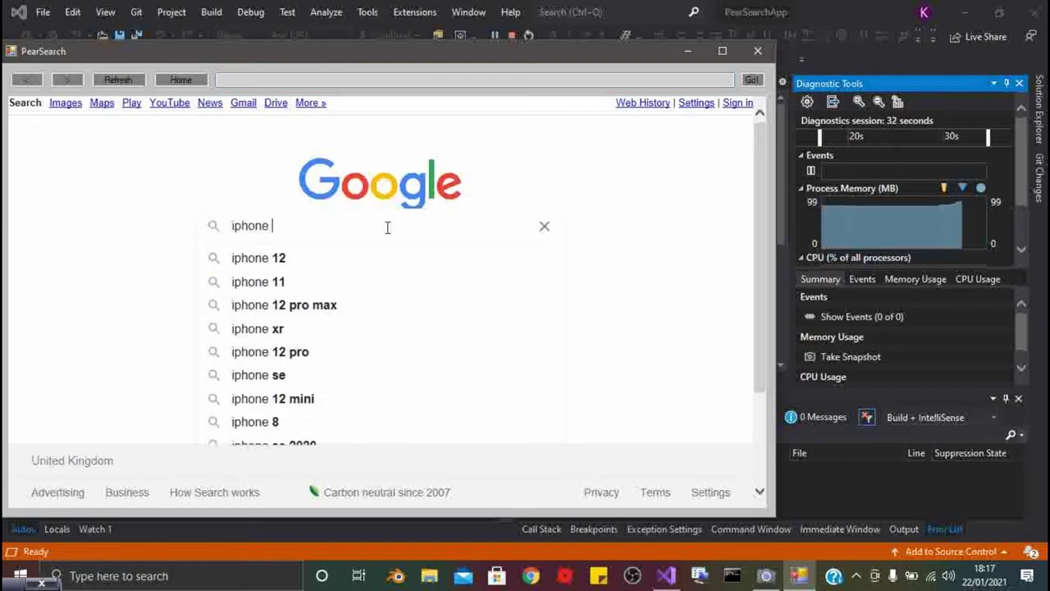
text(7 matt )
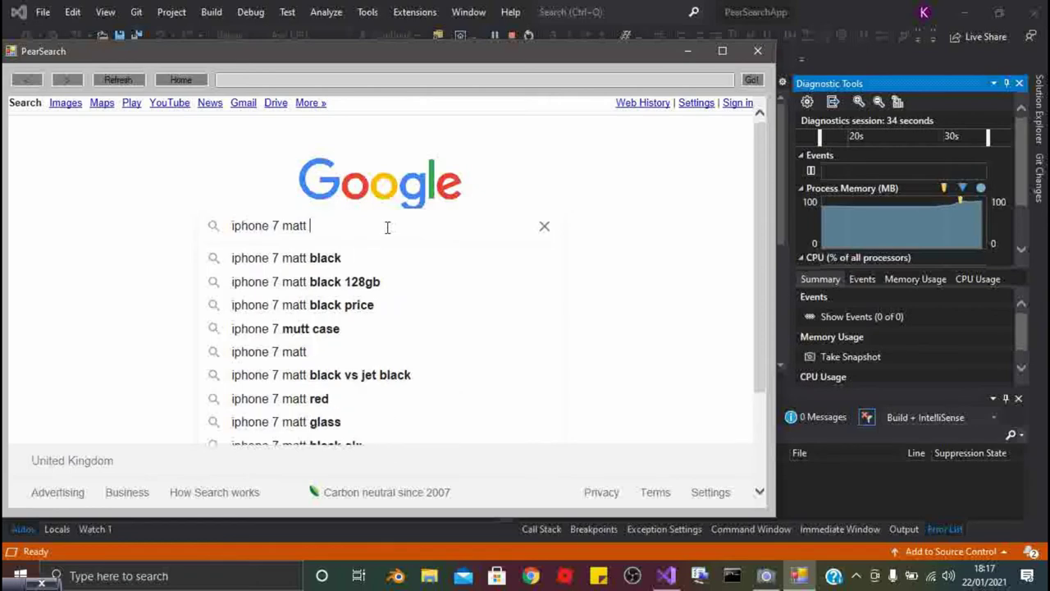
text(b)
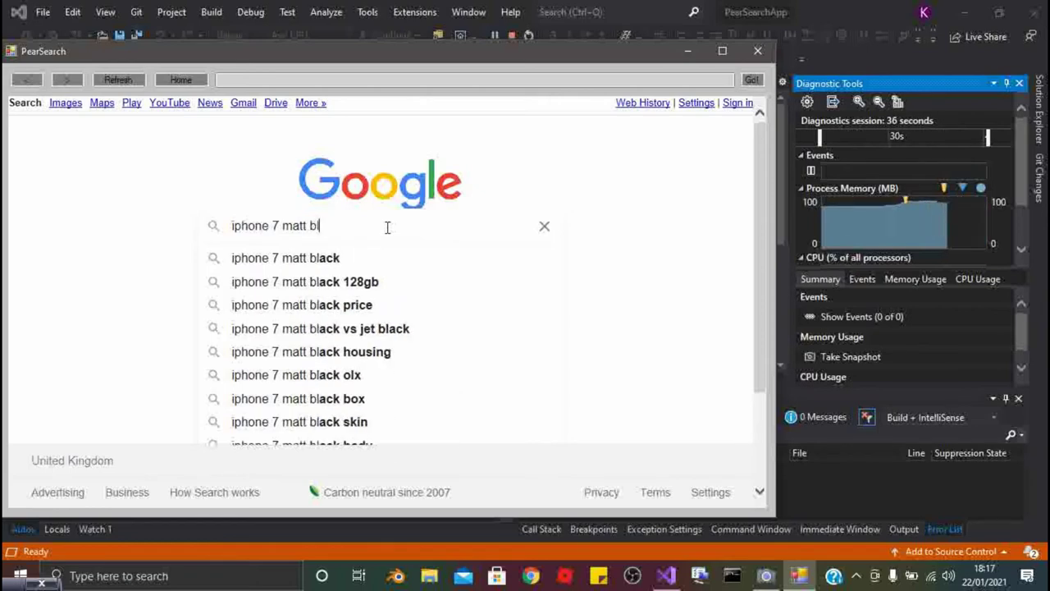
text(A)
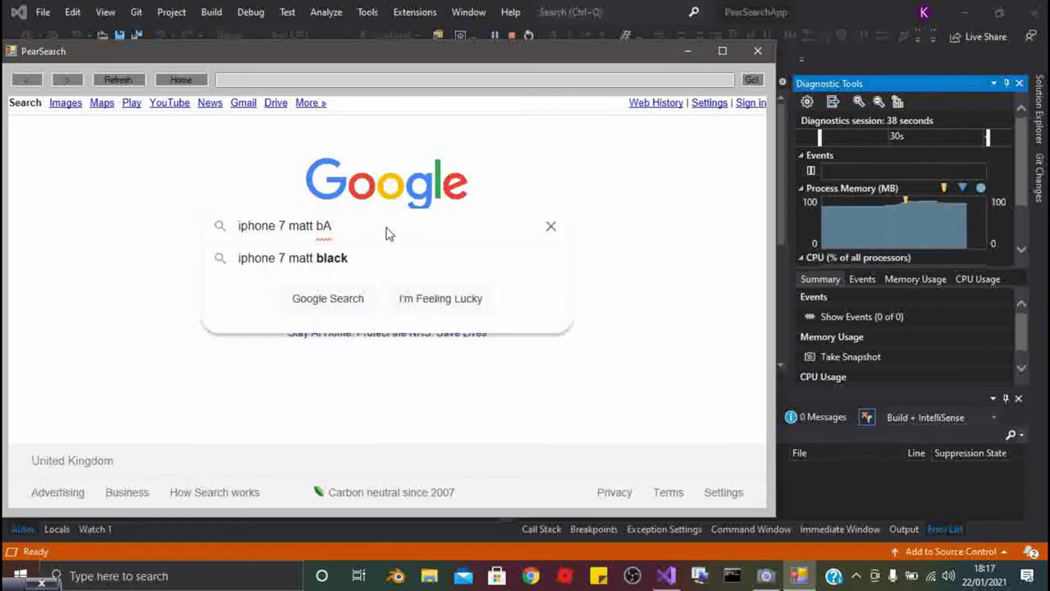
key(BackSpace)
text(a)
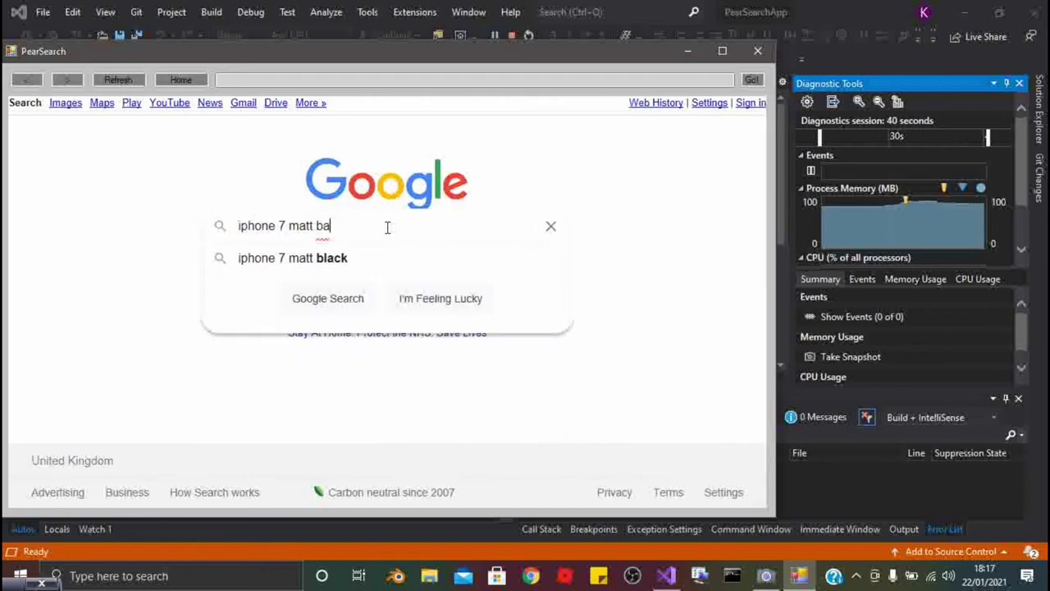
key(BackSpace)
text(lack)
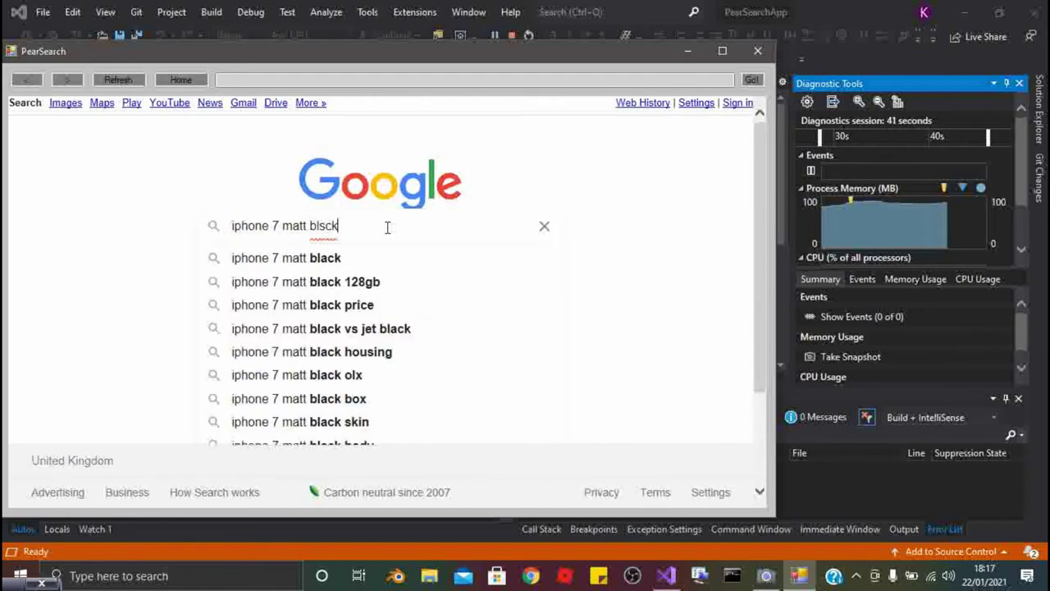
key(BackSpace)
key(BackSpace)
key(BackSpace)
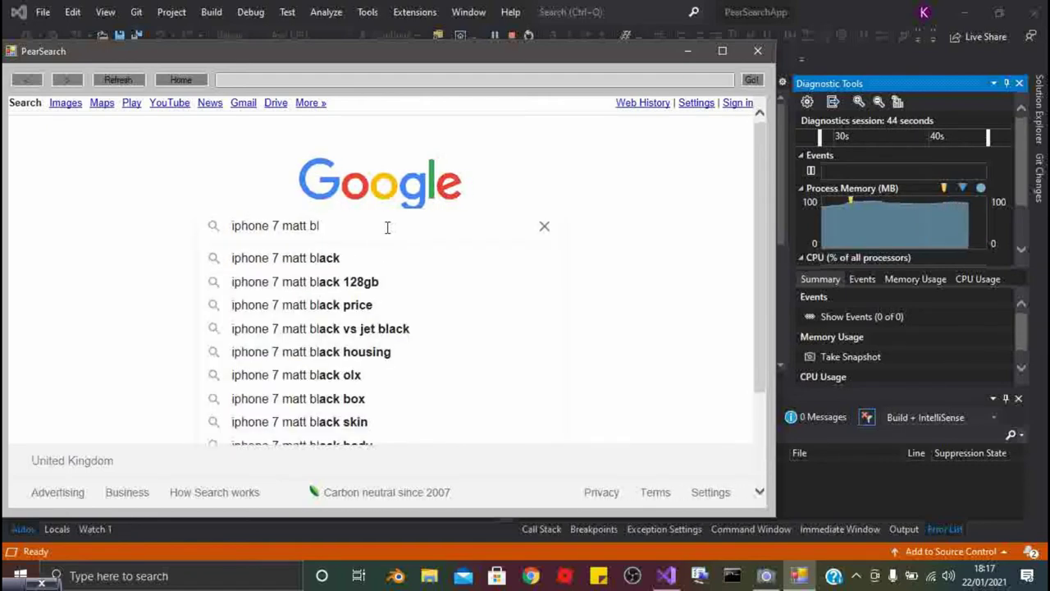
text(ack)
key(Return)
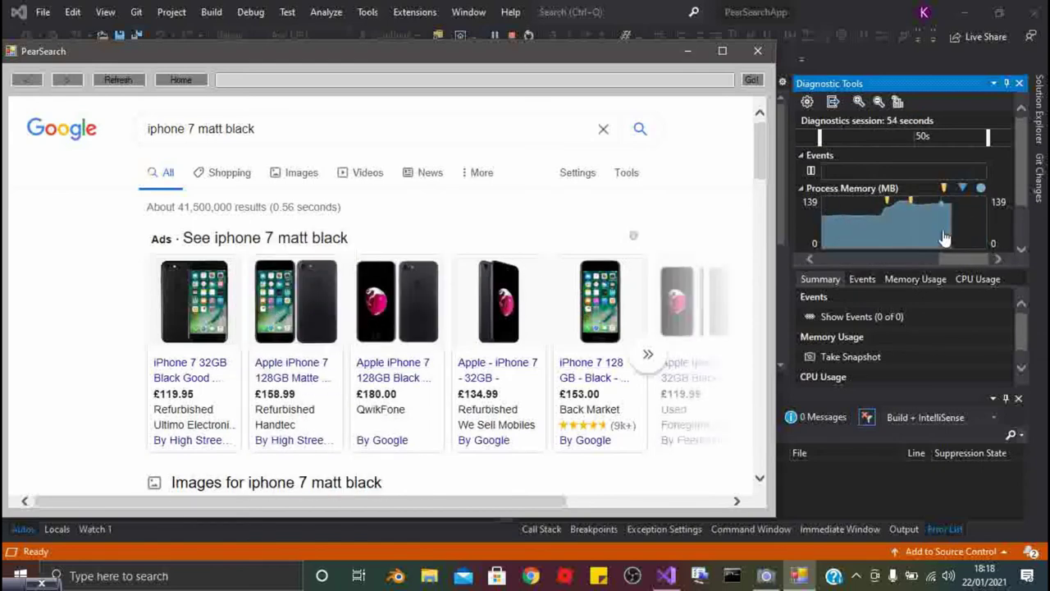
Examine the process memory graph and browse the image results for "iphone 7 matt black".
mouse_move(950, 235)
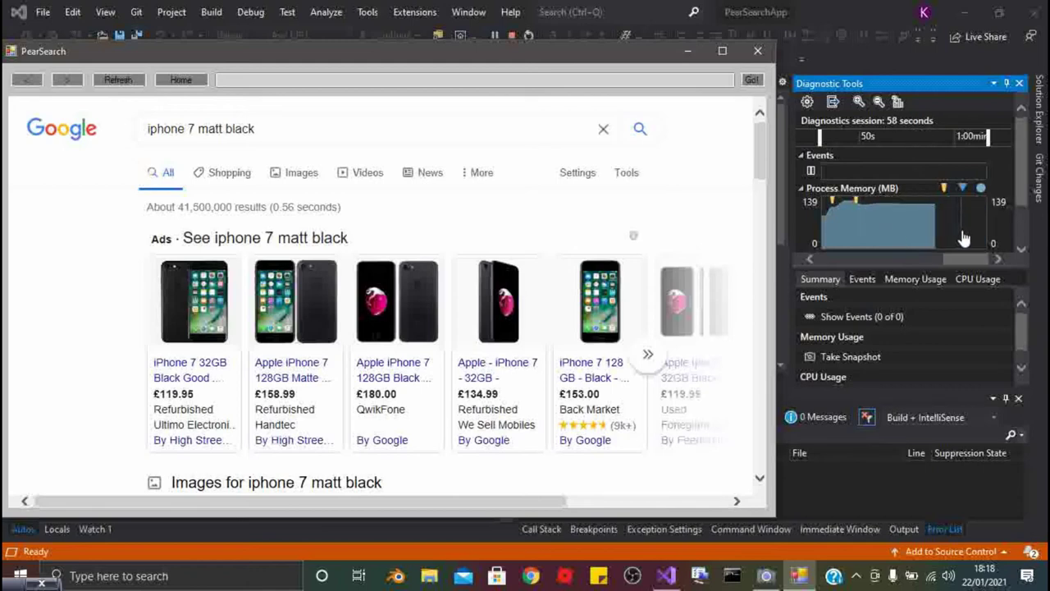
mouse_move(508, 289)
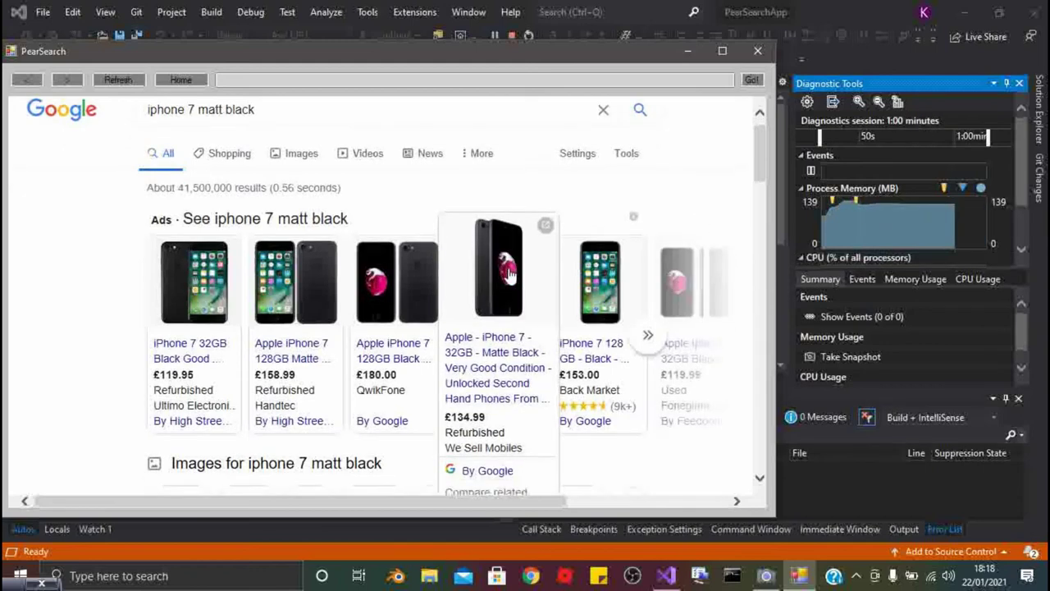
scroll(509, 289, down, 1)
scroll(509, 289, up, 1)
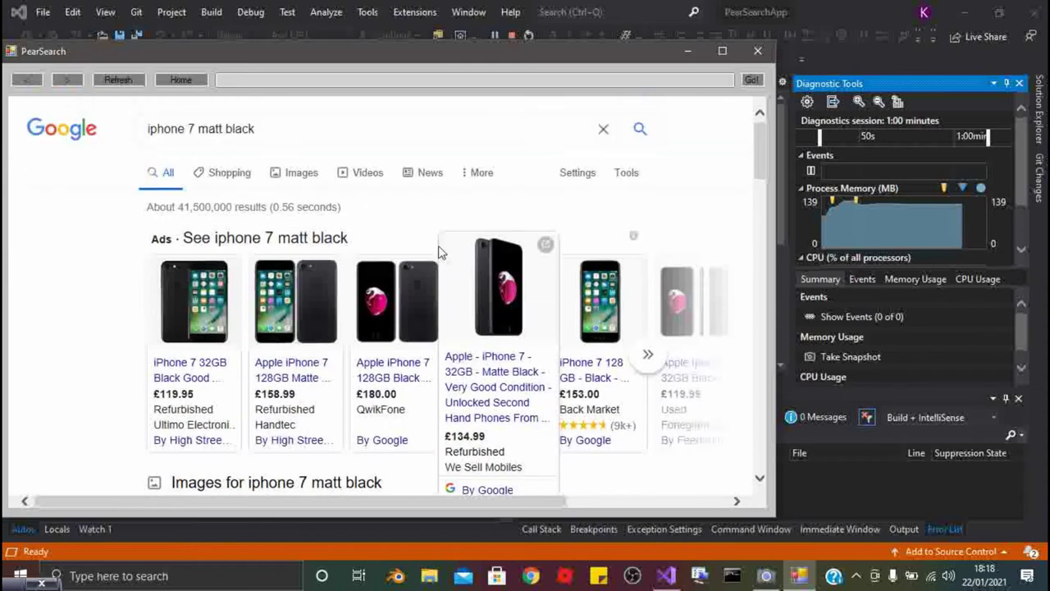
click(298, 173)
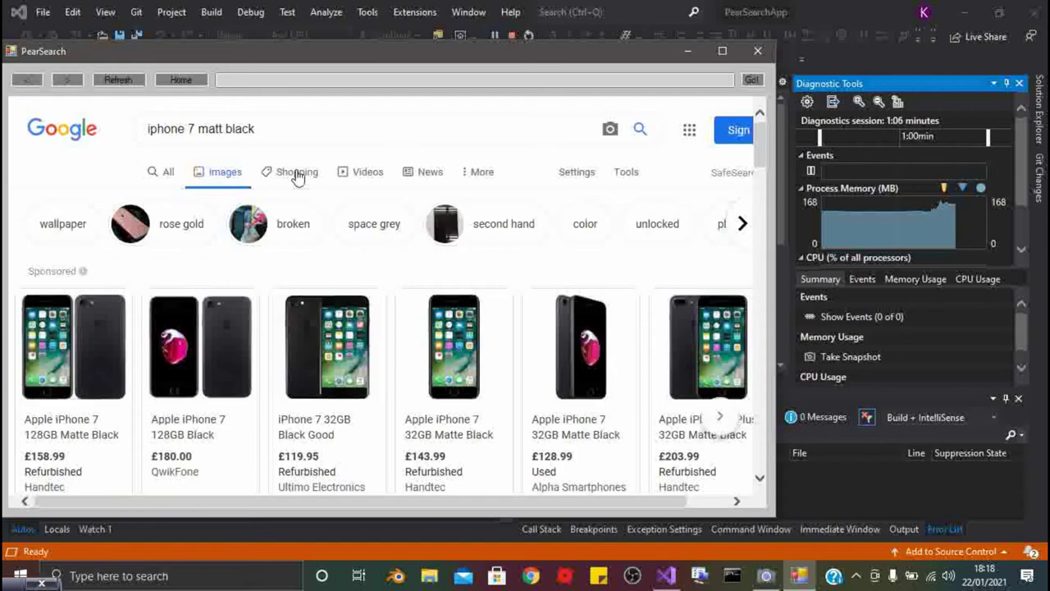
scroll(367, 396, down, 1)
scroll(367, 395, down, 3)
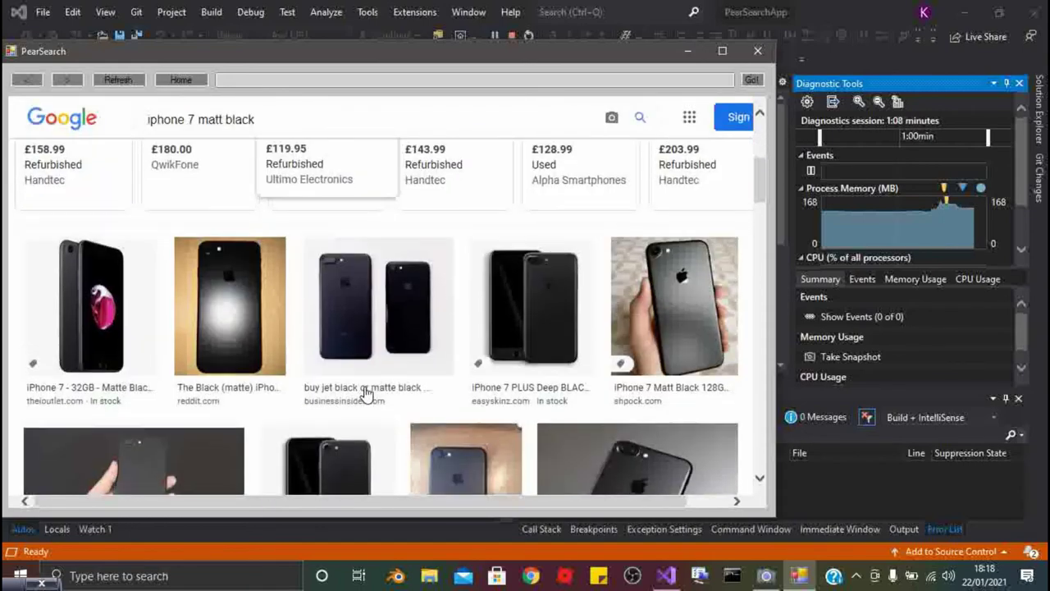
scroll(363, 394, down, 2)
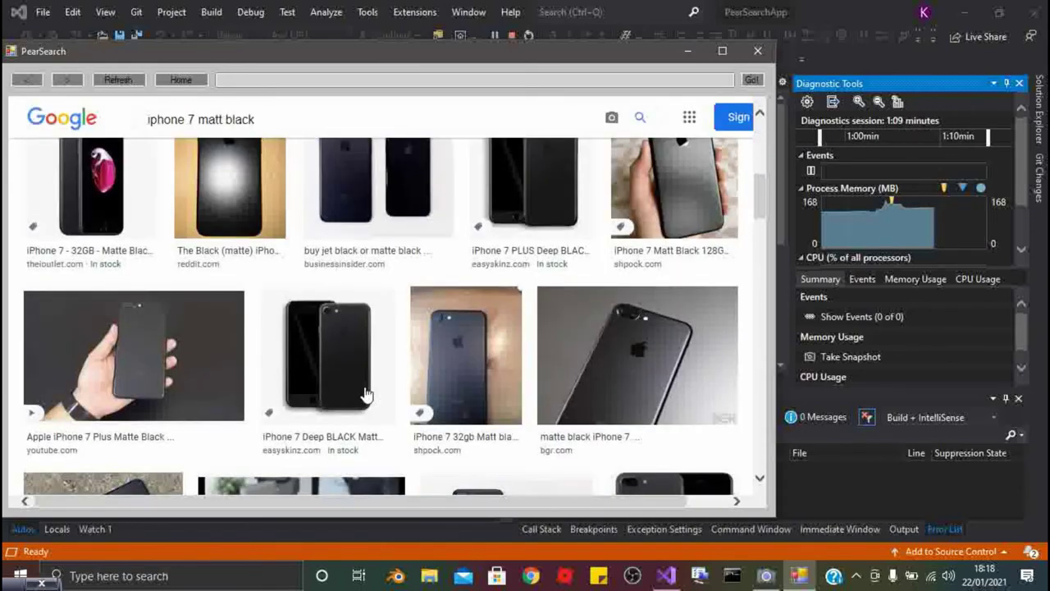
Append a long string of random characters to the image search query and run the search.
click(272, 123)
text(wnjjtgn wu)
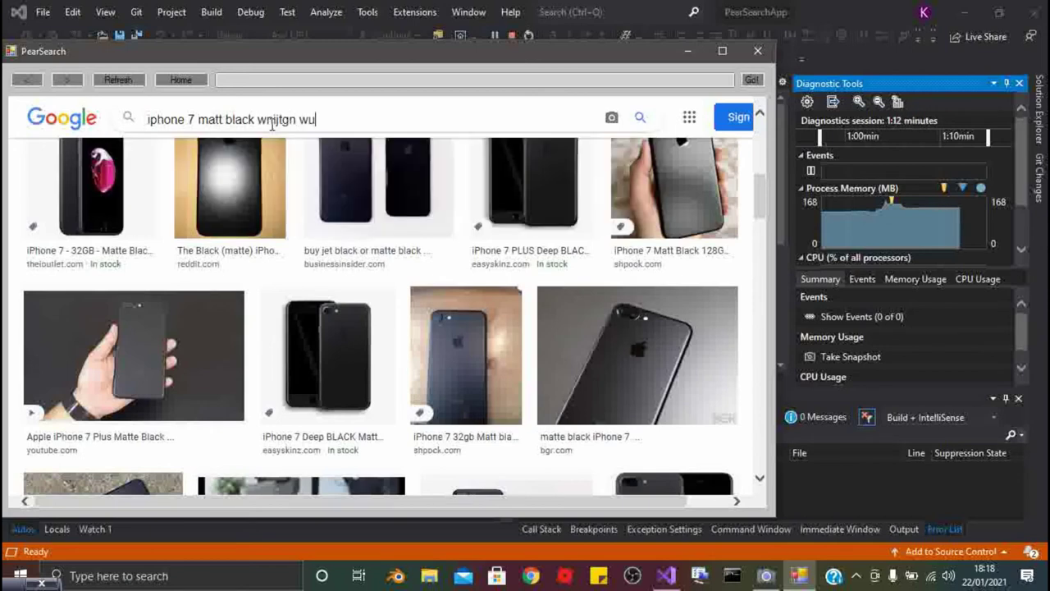
text(adfbv kjadtyiuwsdfk gpsudnfg ushdfijspg s)
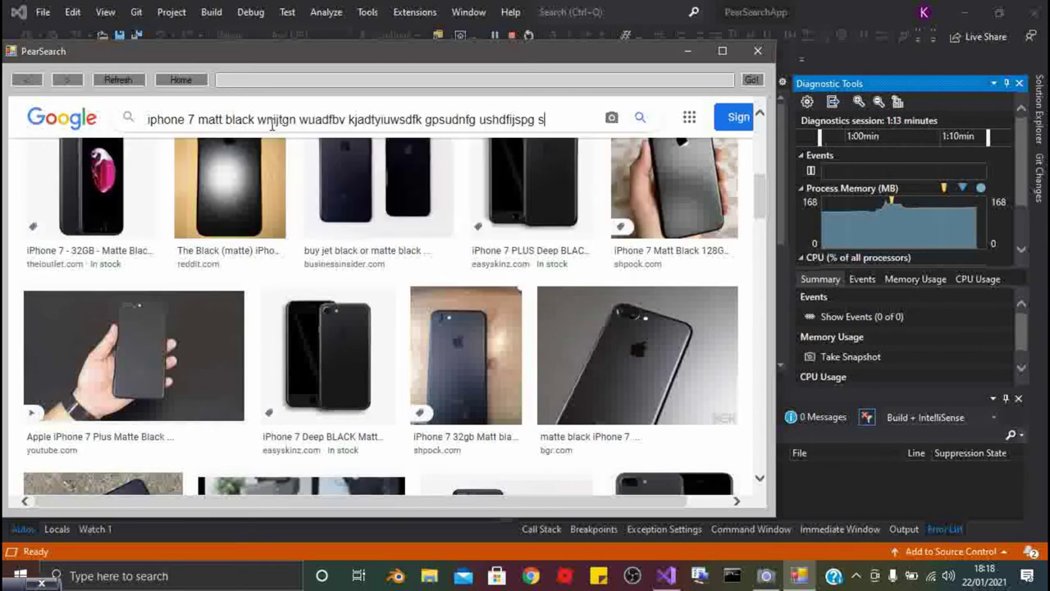
text(dpfiugj 'aor p97s 'fiha'oi drjgaudfj iafdiv hsfugsiuhrgyuqgerp)
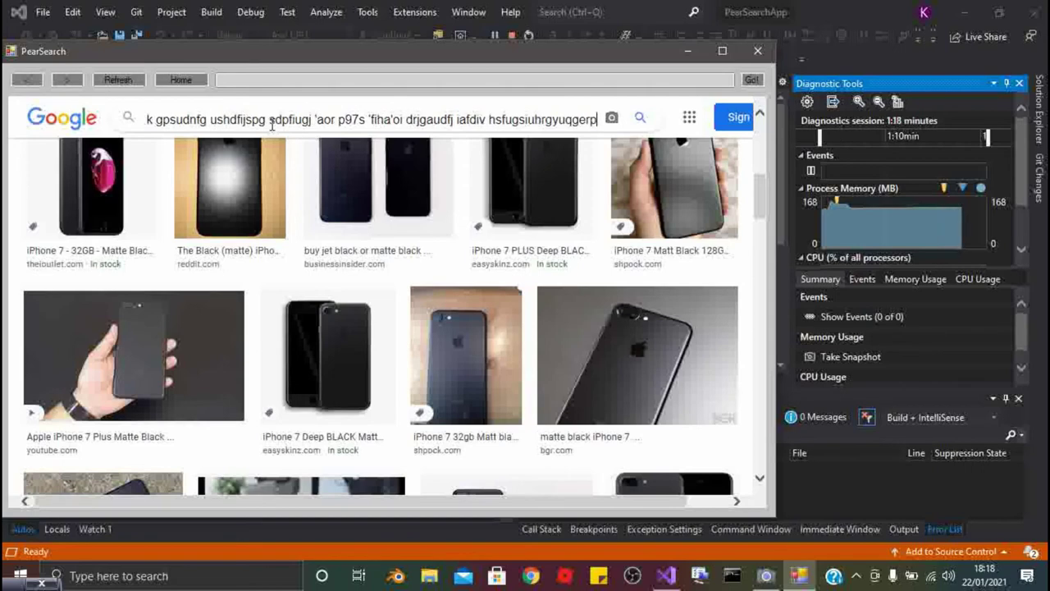
key(Return)
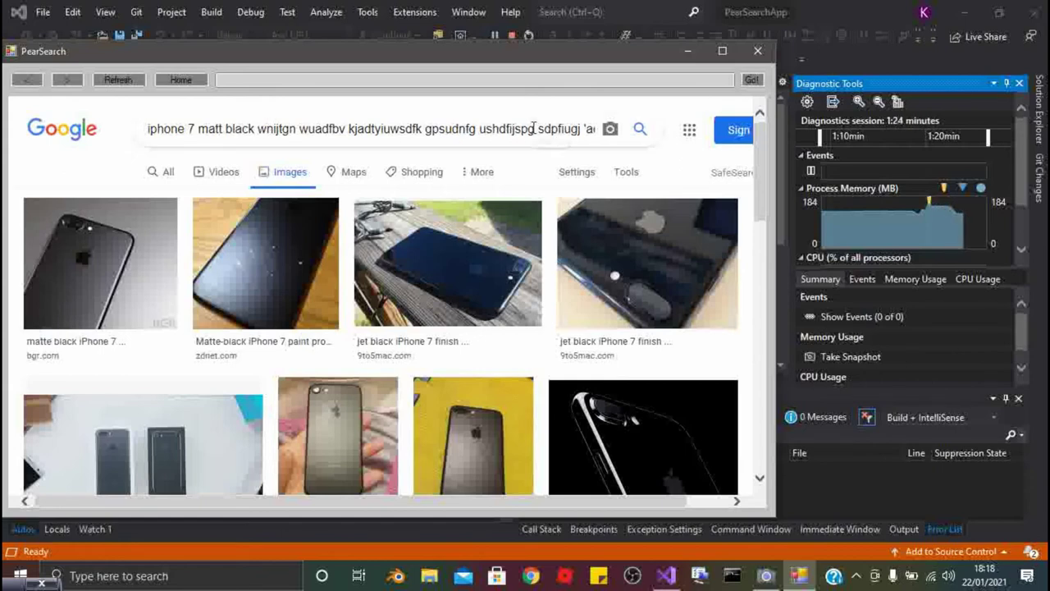
drag(535, 128, 146, 131)
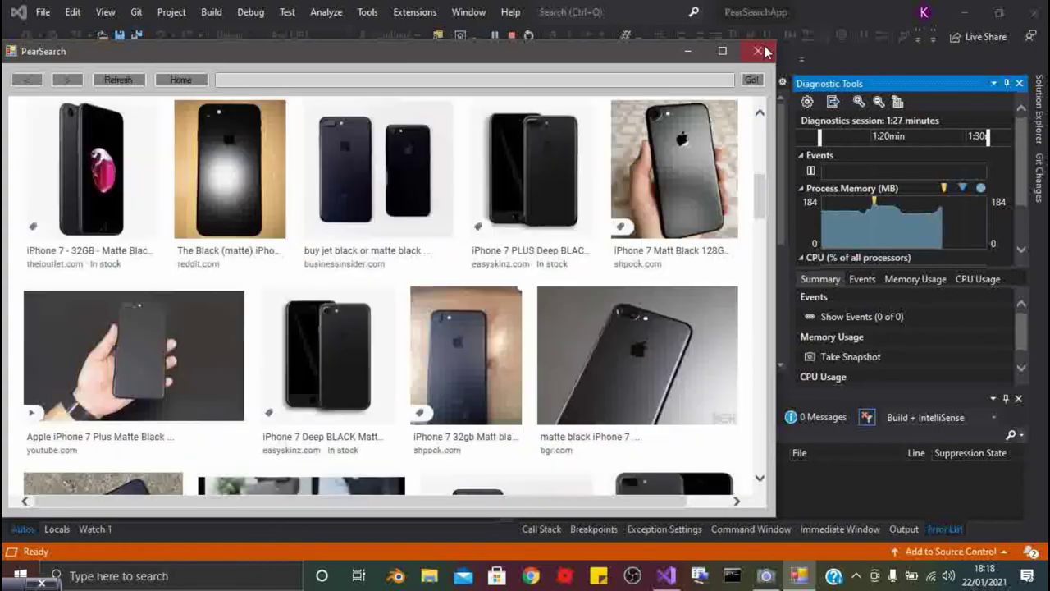
Close the running PearSearch app and stop debugging.
click(762, 51)
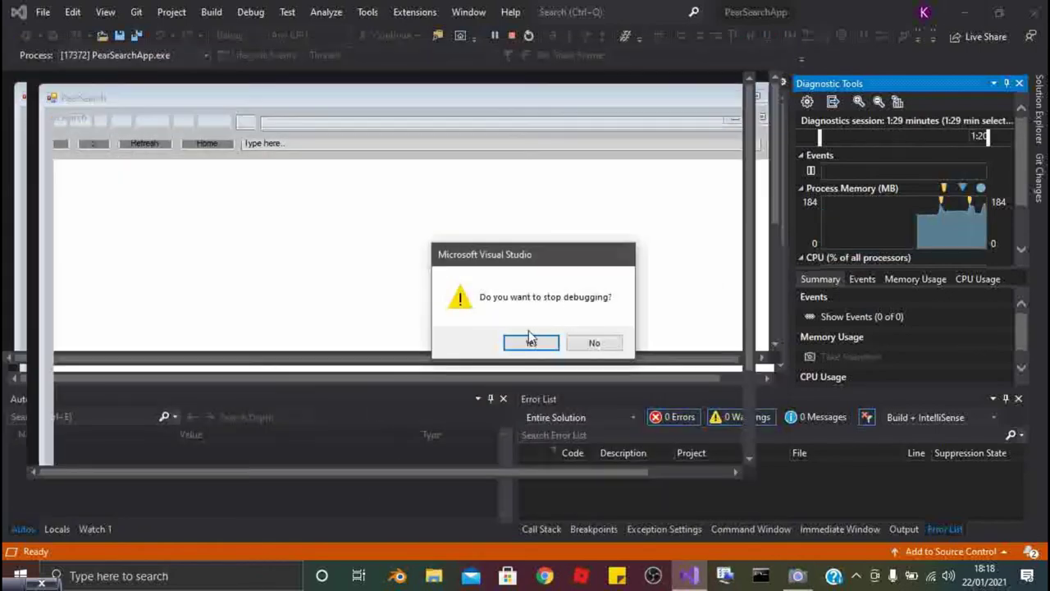
click(532, 341)
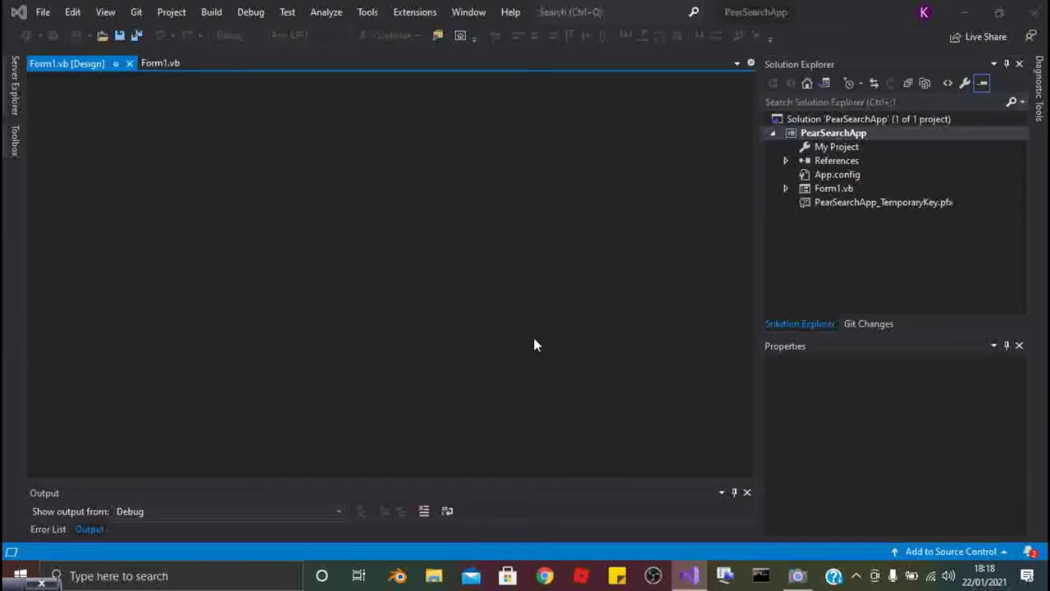